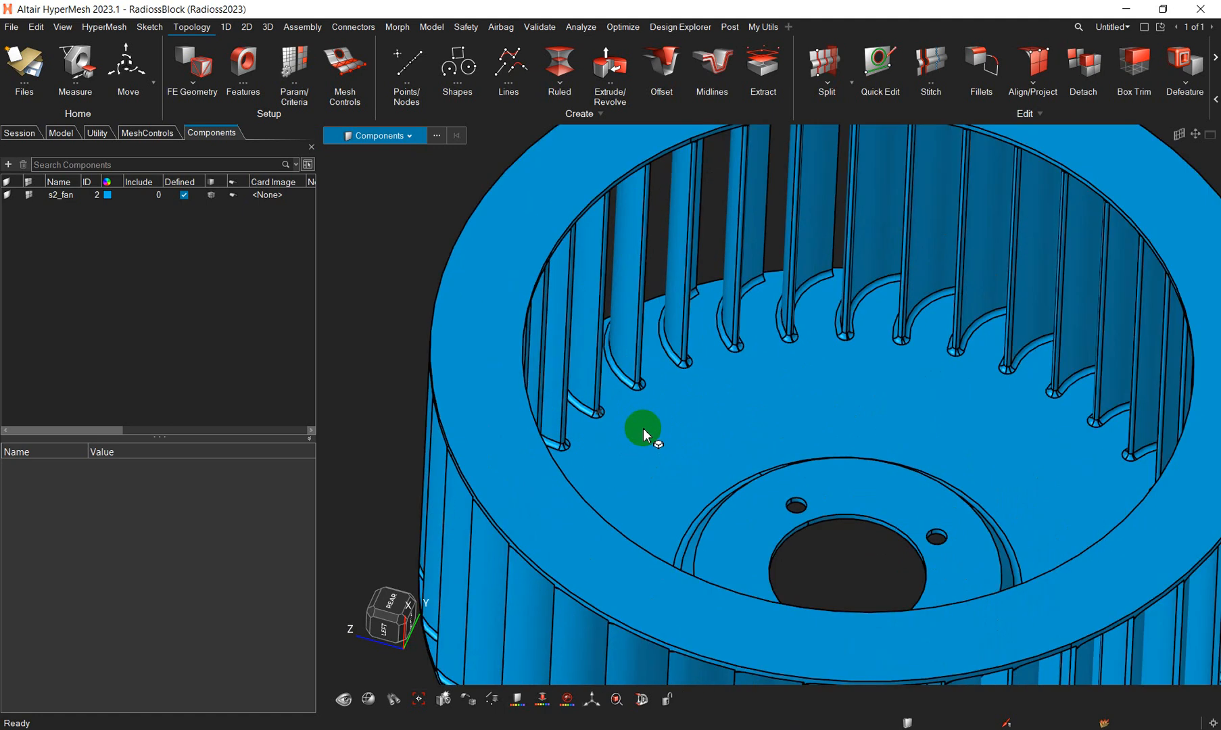
- Measure the fillet radius and the blade end's width at the base of one of the fan's inner blades
scroll(644, 433, "down", 4)
middle_click_drag(654, 439, 636, 469)
scroll(684, 365, "up", 3)
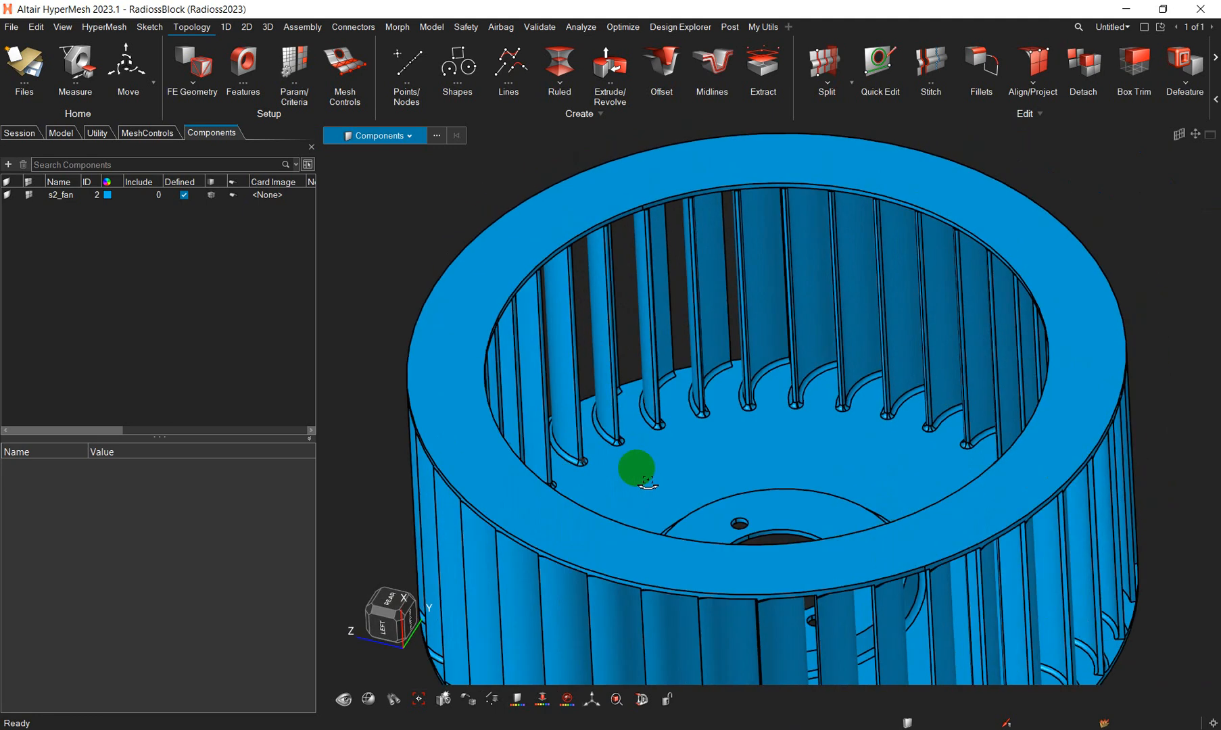
scroll(624, 442, "up", 5)
left_click(78, 86)
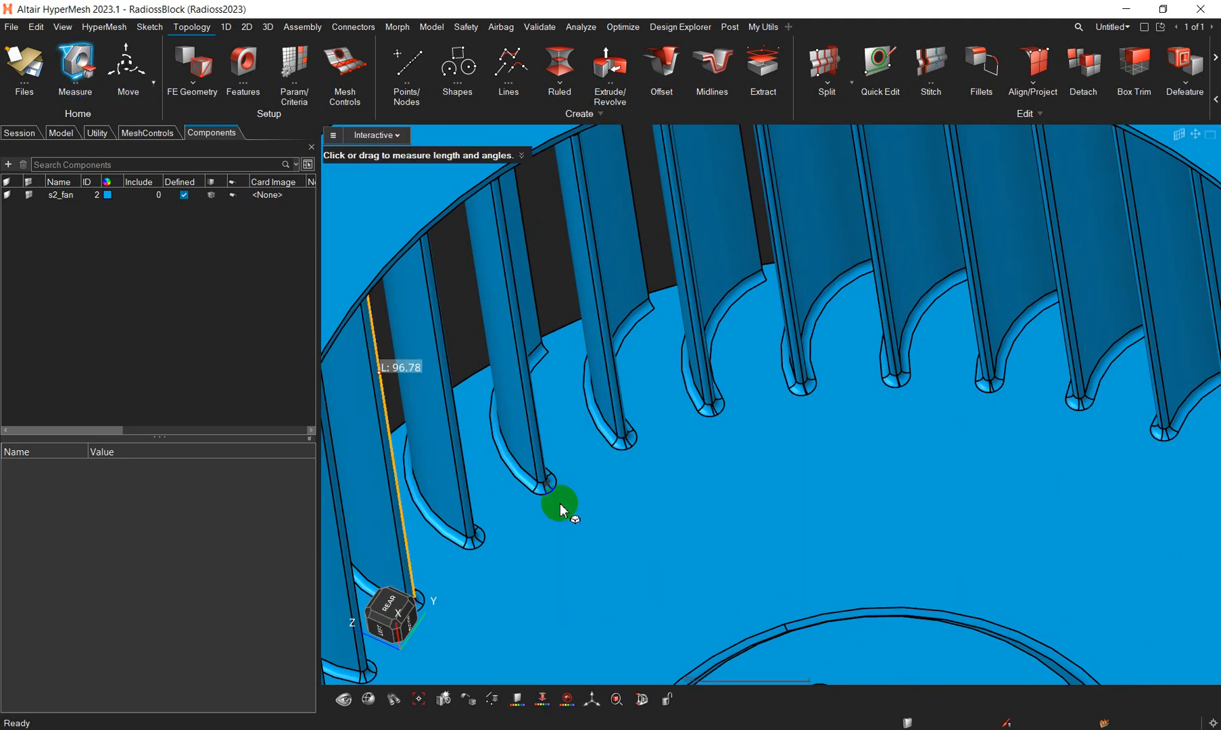
scroll(518, 501, "up", 6)
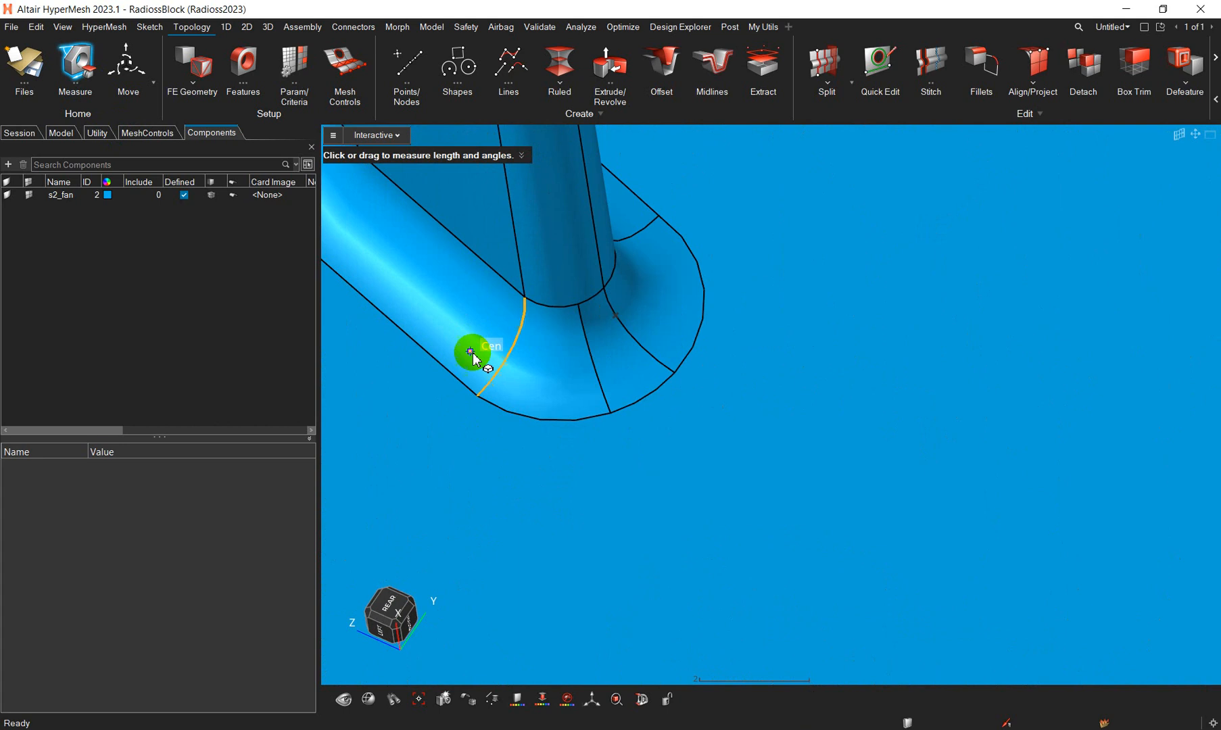
left_click(472, 353)
left_click(499, 360)
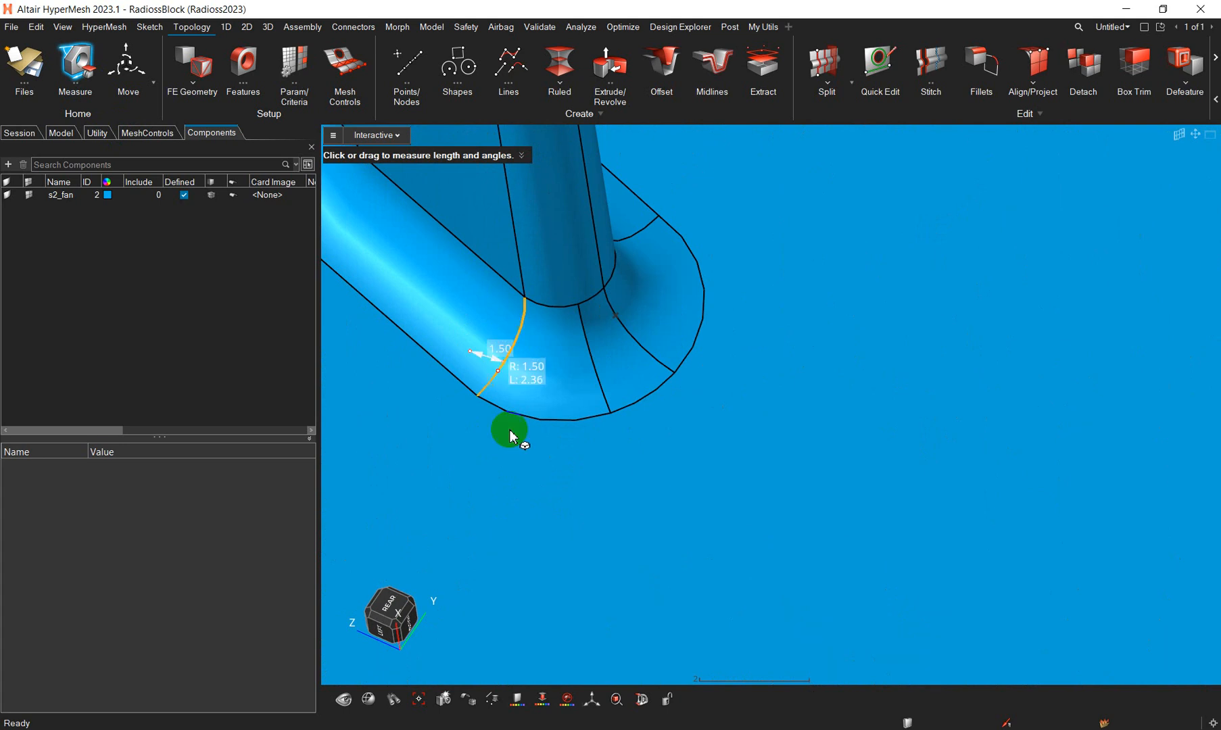
middle_click_drag(511, 433, 446, 399)
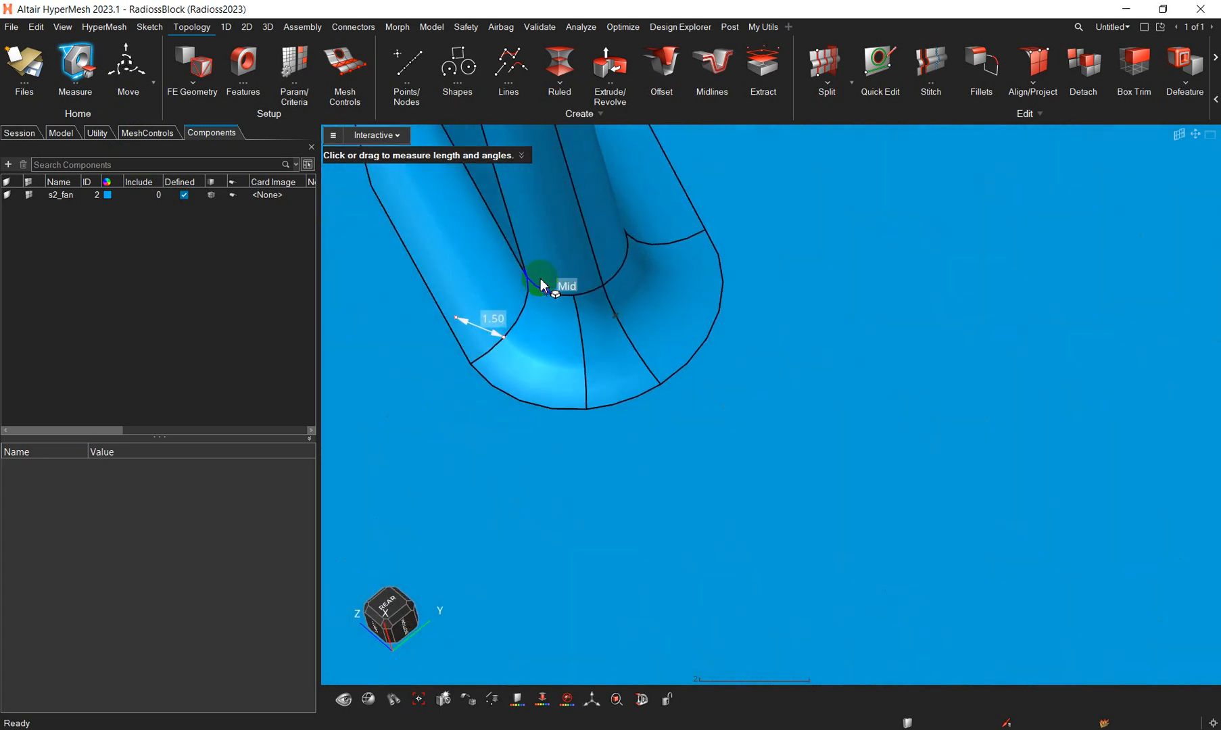
left_click(628, 238)
- Examine the fillets at the neighbouring blade bases and the overall shape of the fan wheel
middle_click_drag(632, 270, 660, 447)
scroll(691, 447, "down", 10)
scroll(668, 513, "down", 4)
middle_click_drag(700, 515, 672, 502)
scroll(672, 503, "up", 4)
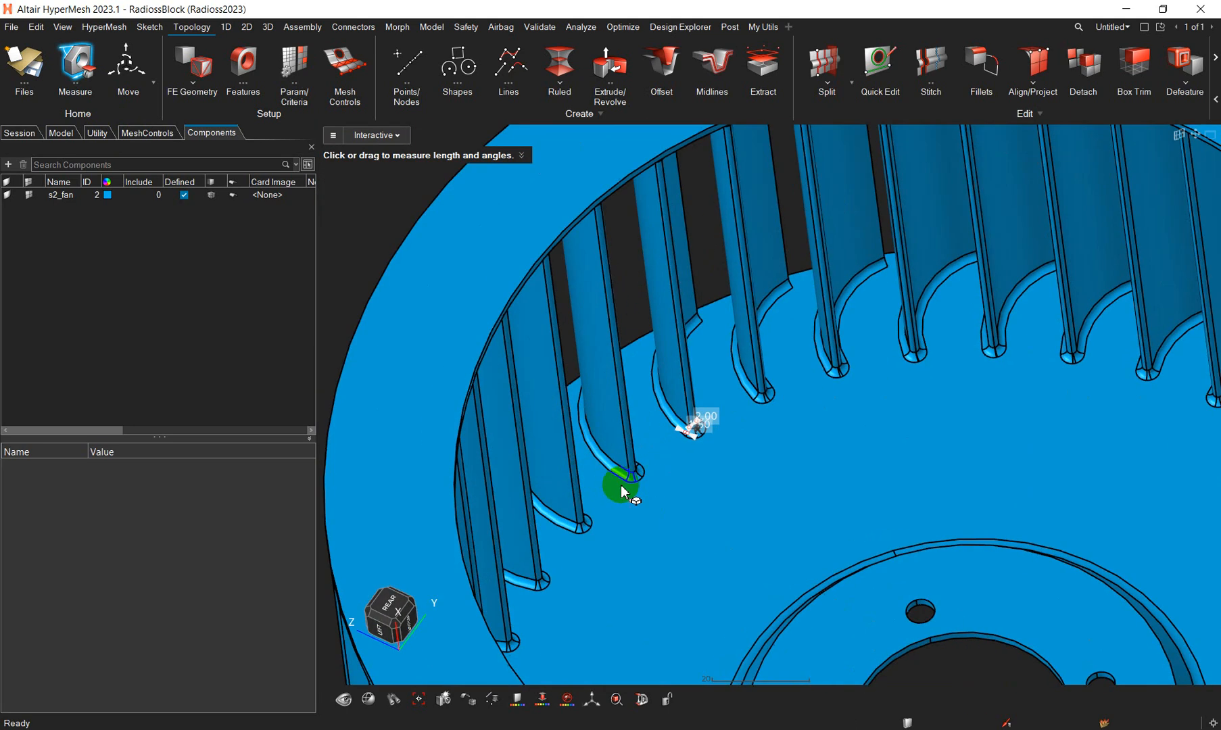
scroll(621, 485, "up", 5)
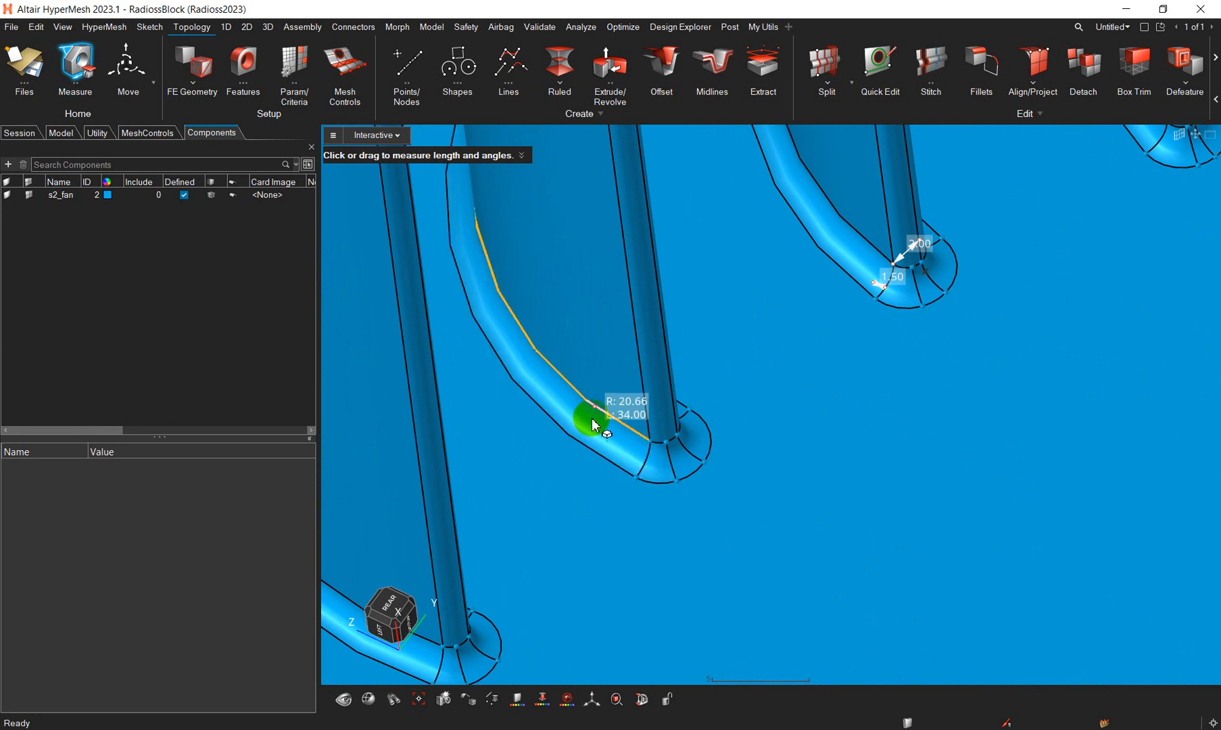
scroll(636, 477, "down", 4)
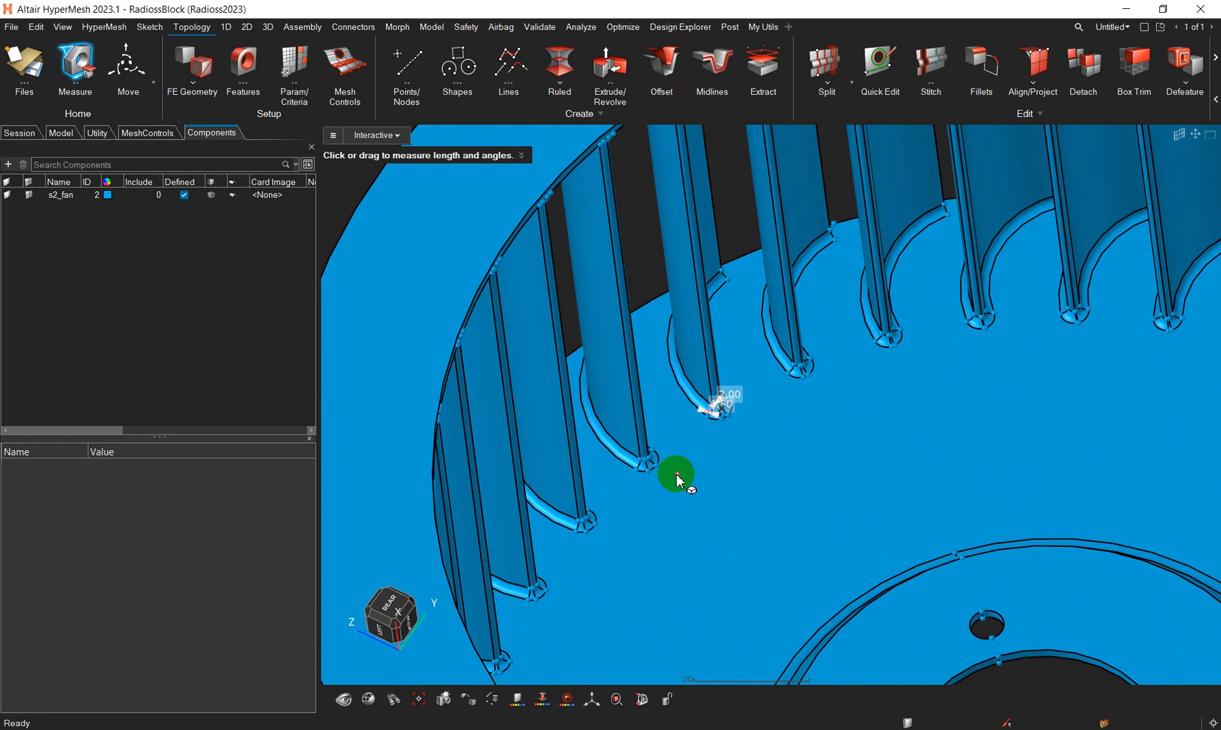
scroll(678, 480, "down", 5)
scroll(682, 477, "up", 5)
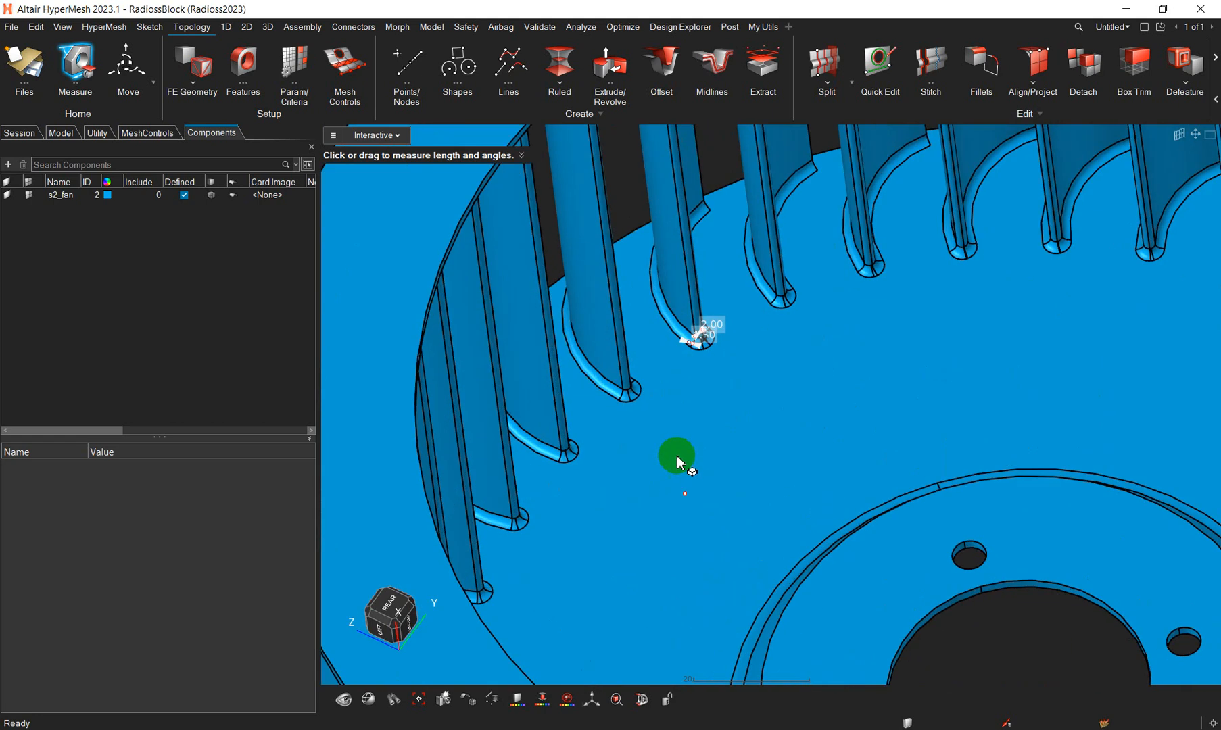
scroll(684, 385, "up", 3)
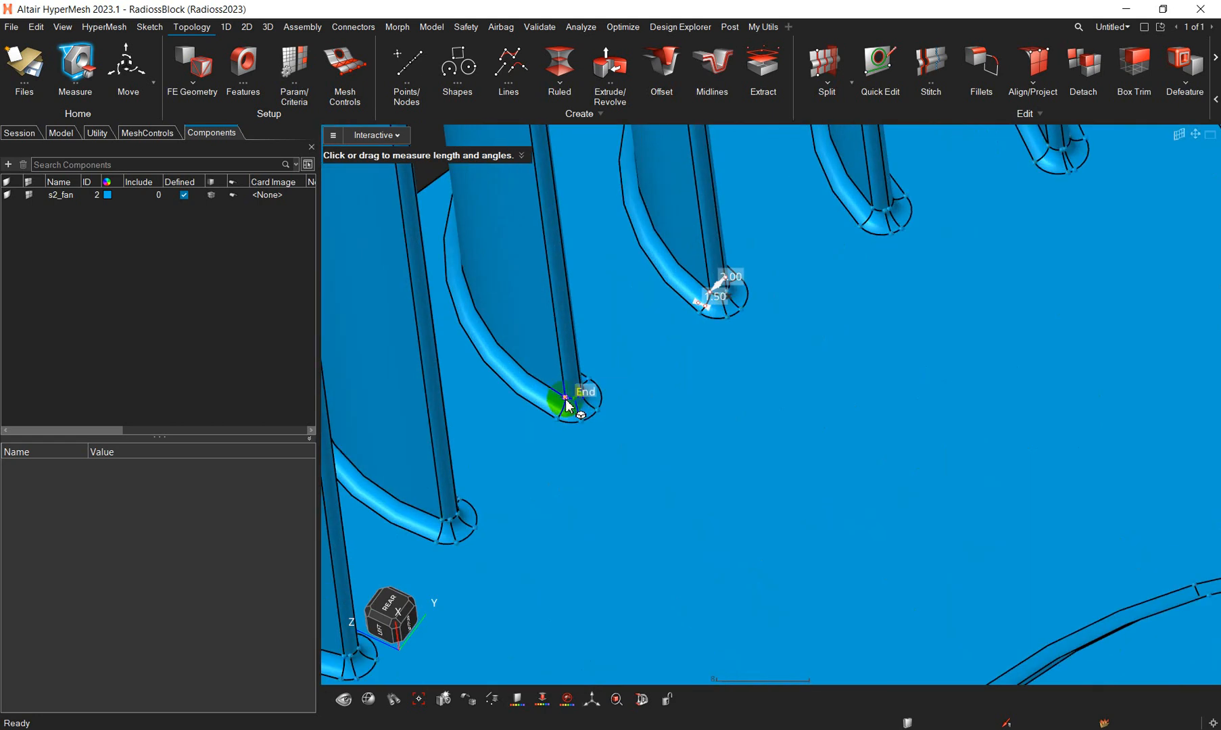
scroll(630, 474, "down", 8)
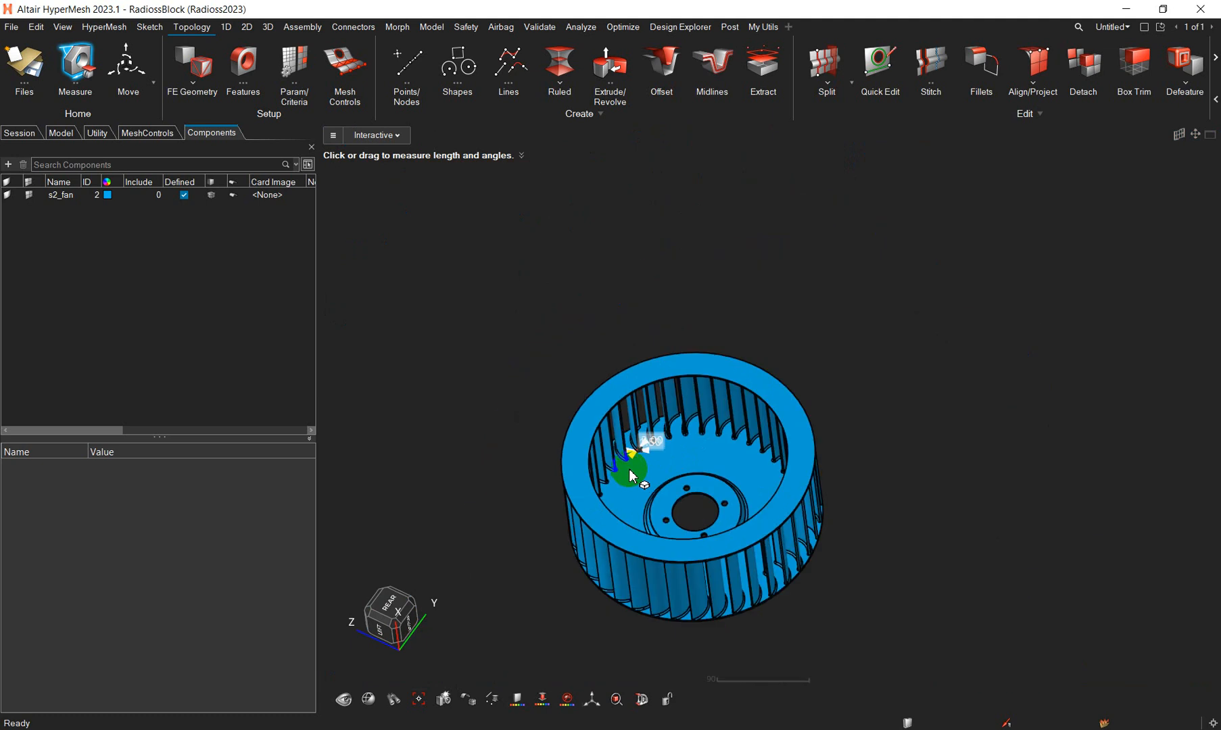
scroll(474, 440, "up", 5)
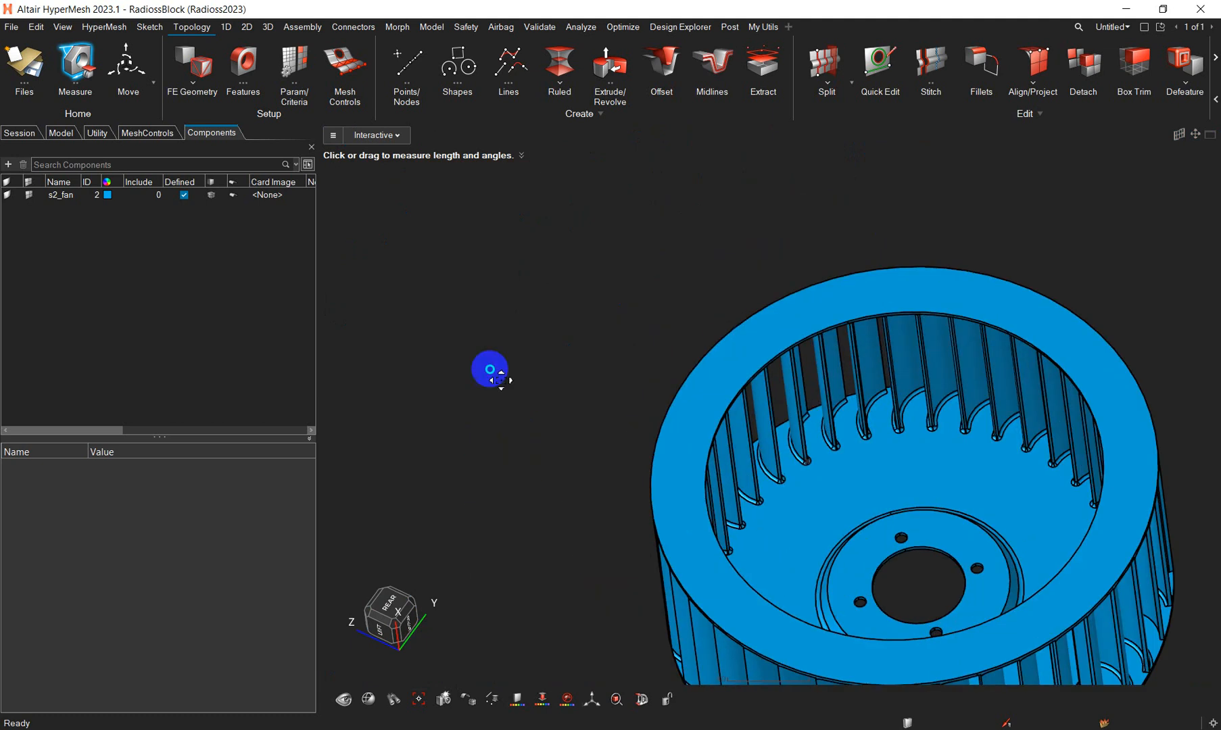
right_click_drag(495, 387, 451, 386)
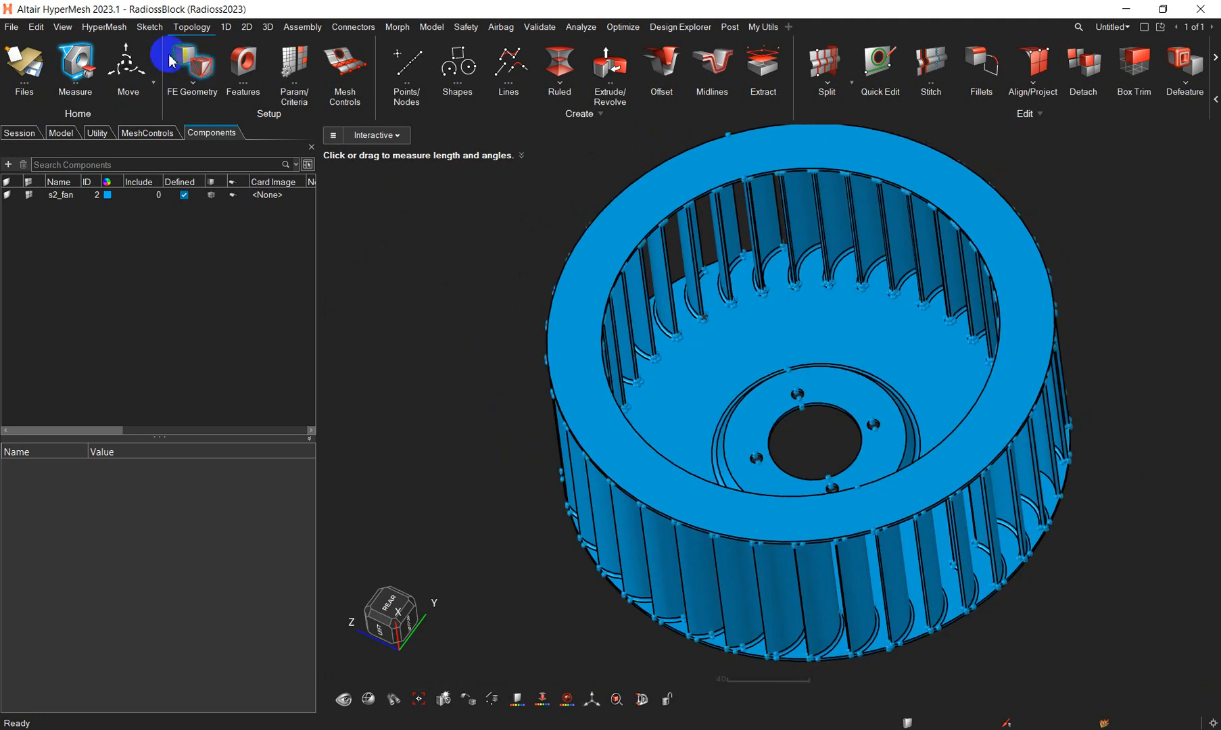
- Create a Global feature control under Surface Mesh with average element size 4.0 and minimum element size 0.4
left_click(181, 29)
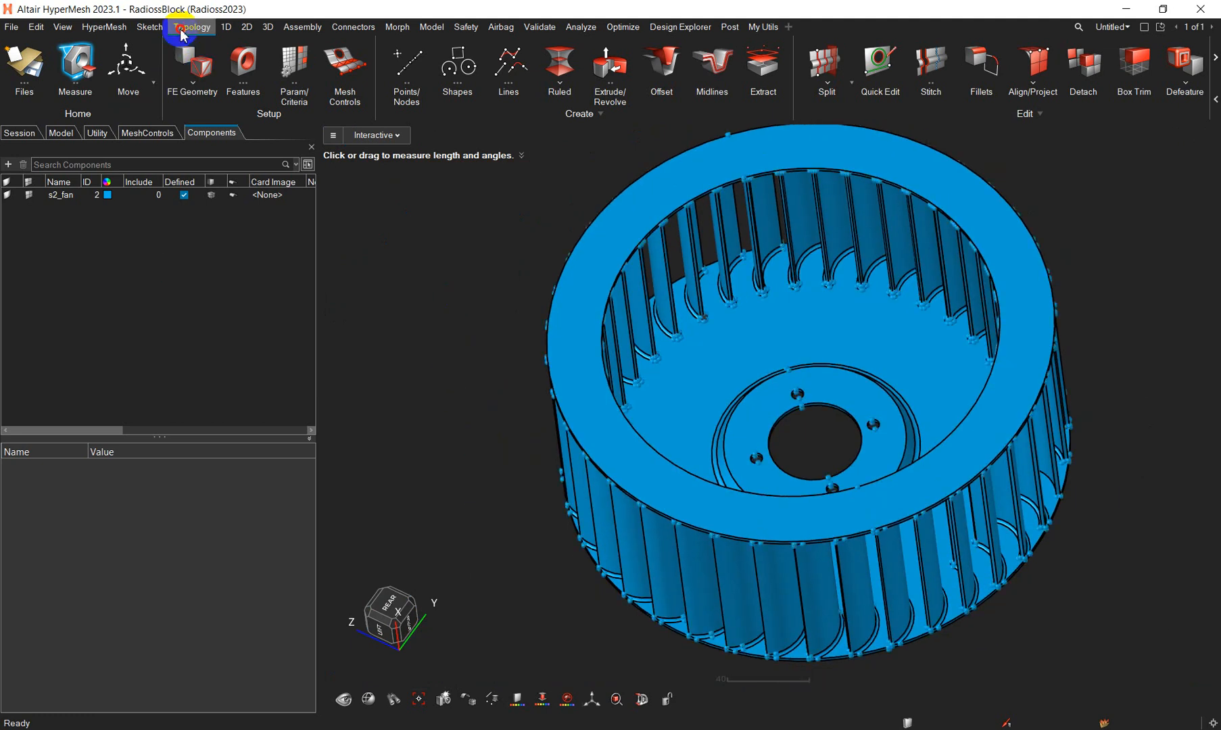
left_click(345, 67)
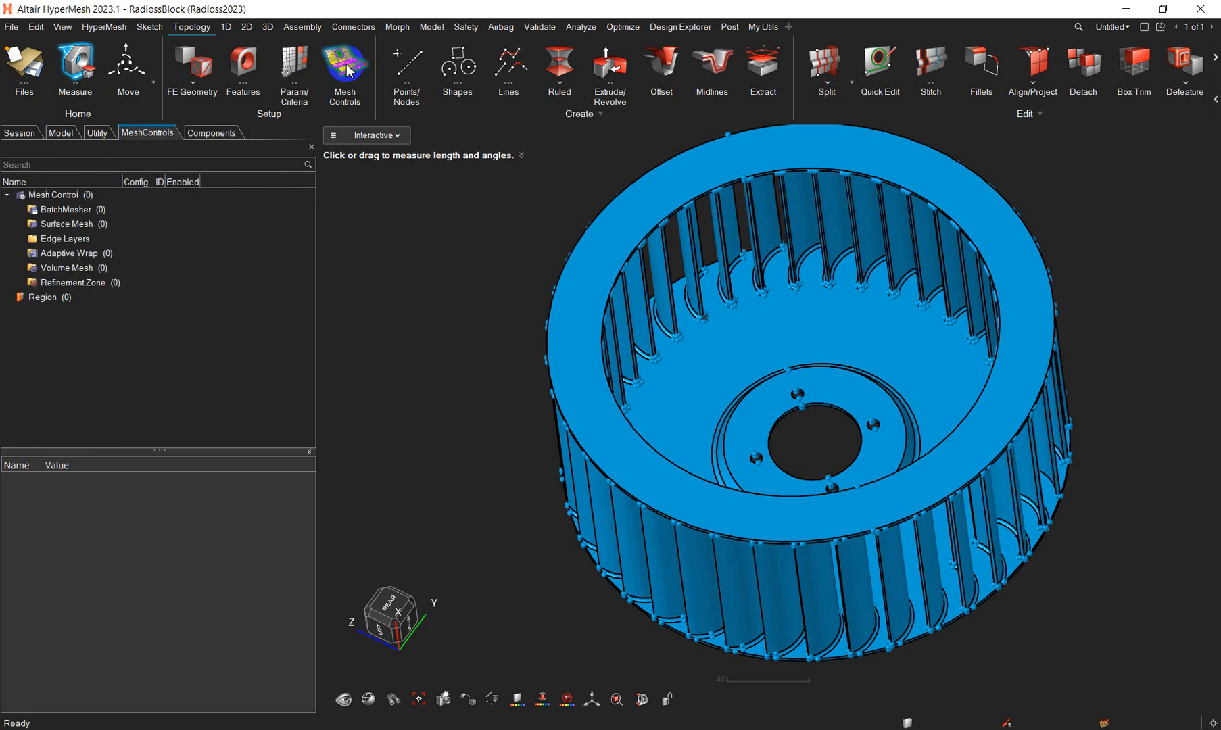
right_click(66, 230)
mouse_move(186, 233)
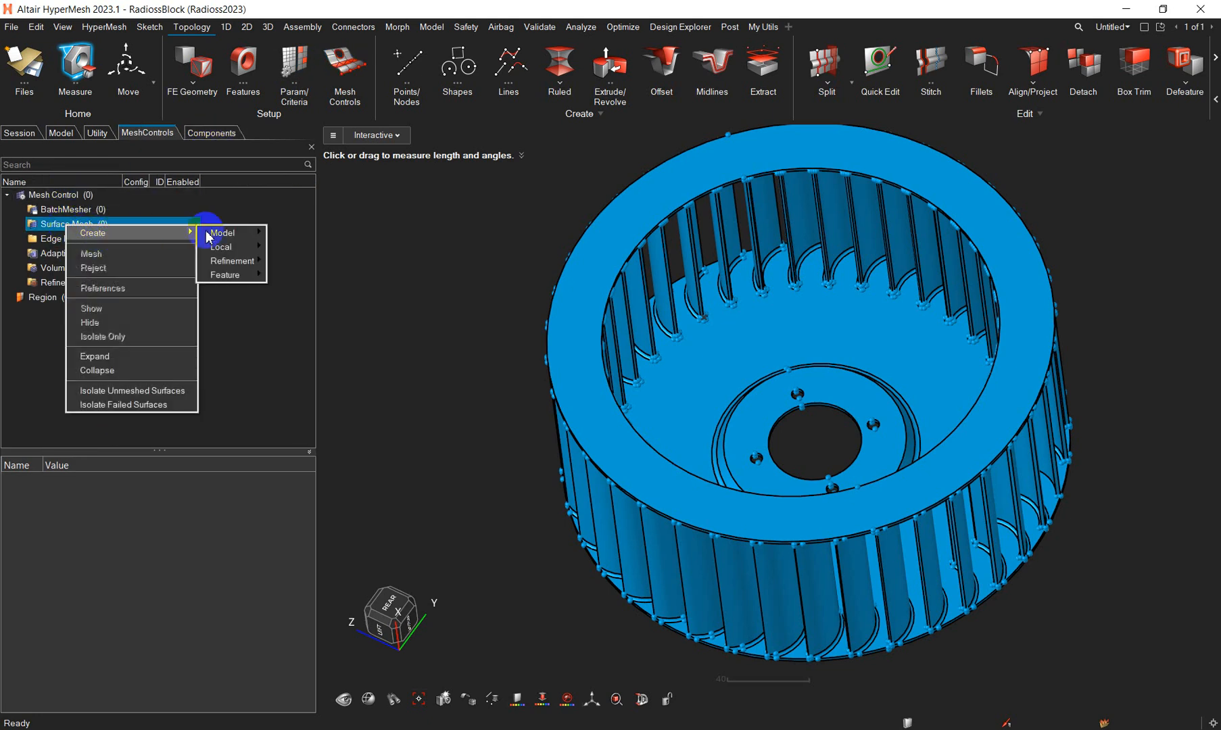
mouse_move(231, 236)
mouse_move(240, 273)
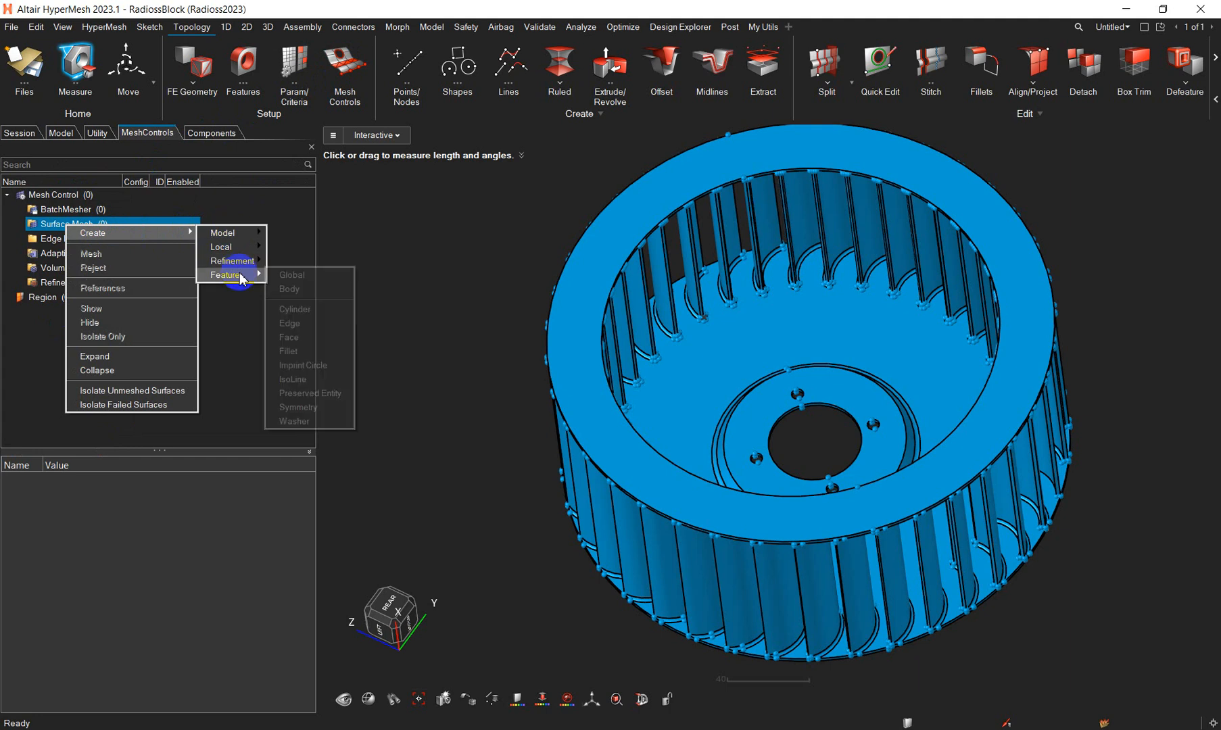
left_click(305, 278)
left_click(230, 498)
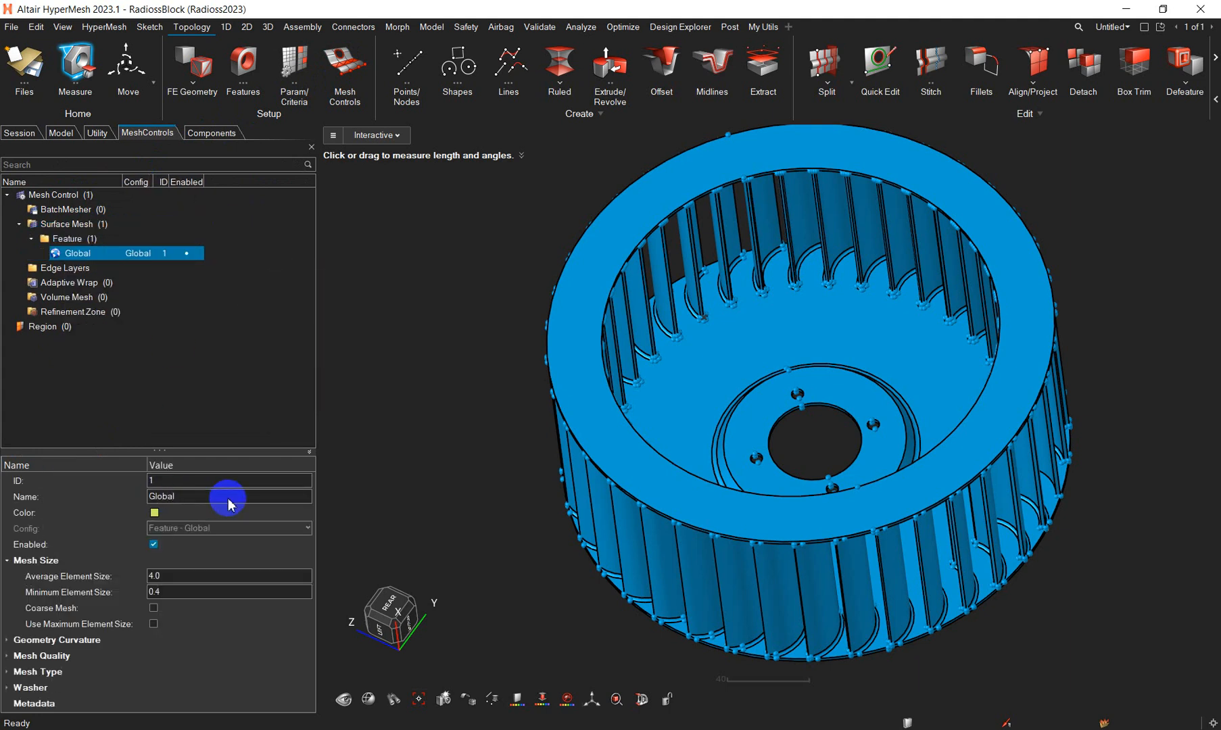
left_click(162, 578)
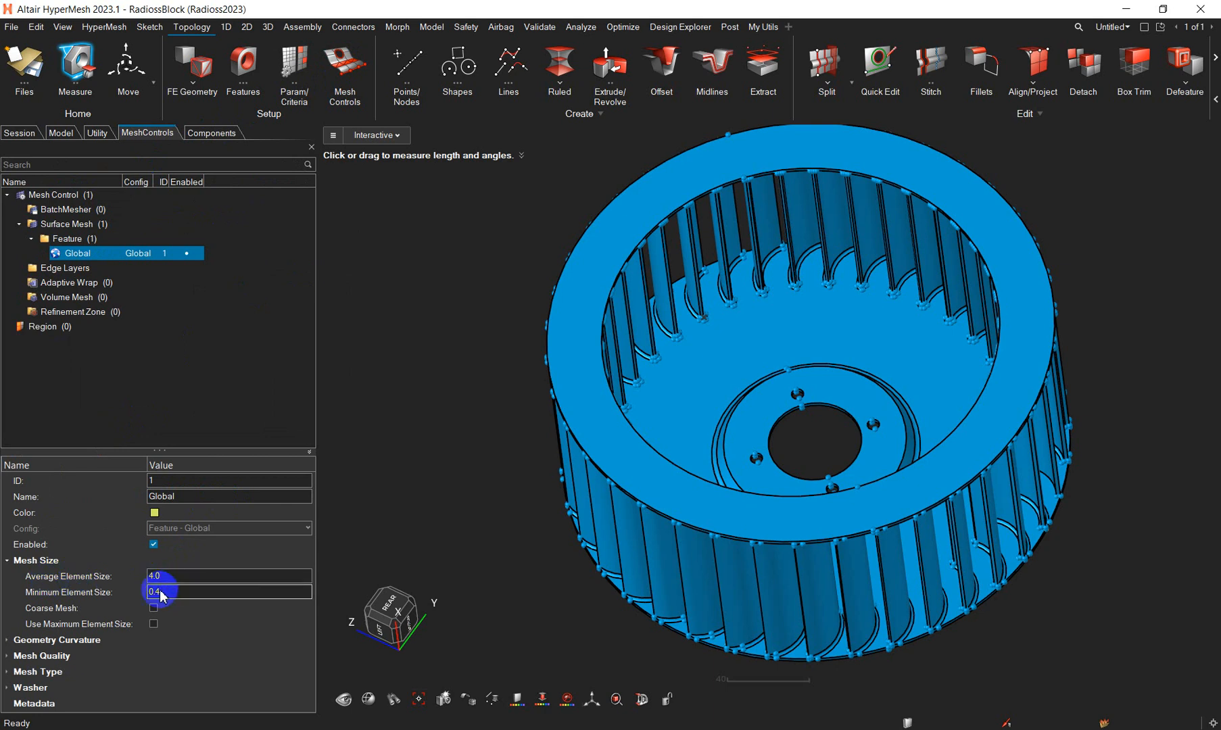
left_click(110, 393)
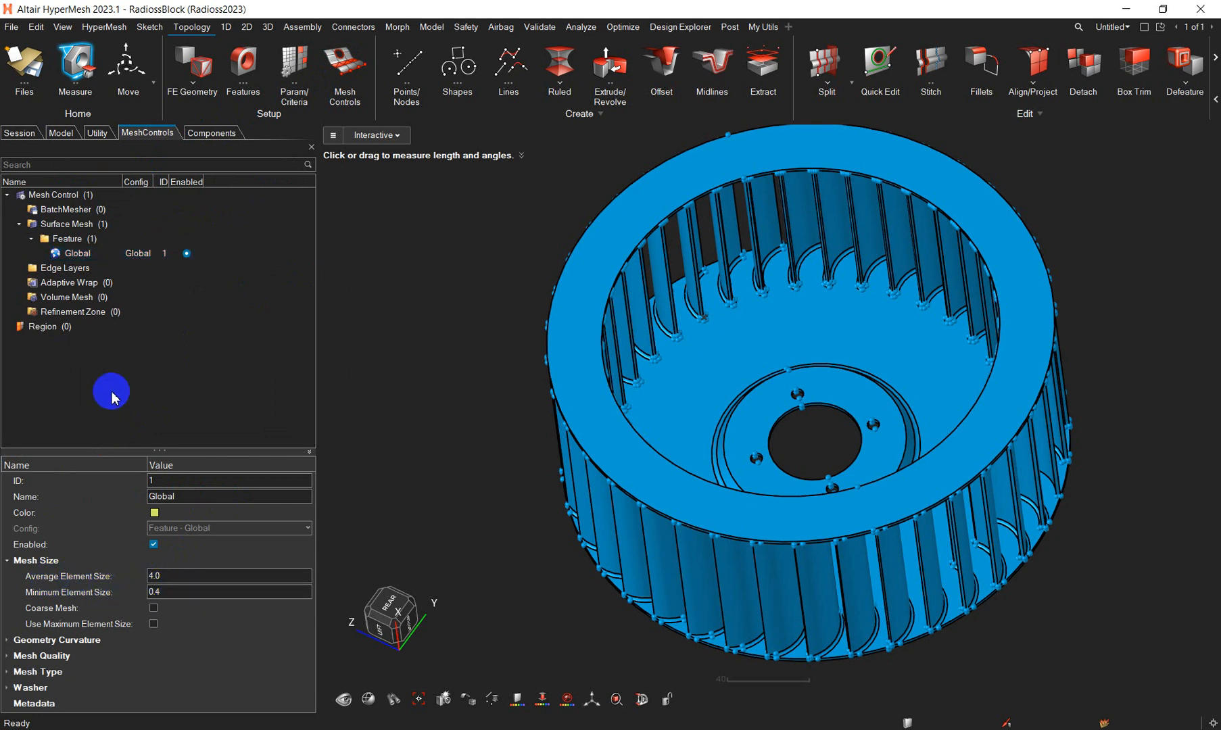
- Create a Fillet feature control named Fillet_MC_R1_R3 with length along fillet 4.0 and geometry curvature specified by Number as 2 elements
right_click(82, 241)
mouse_move(114, 248)
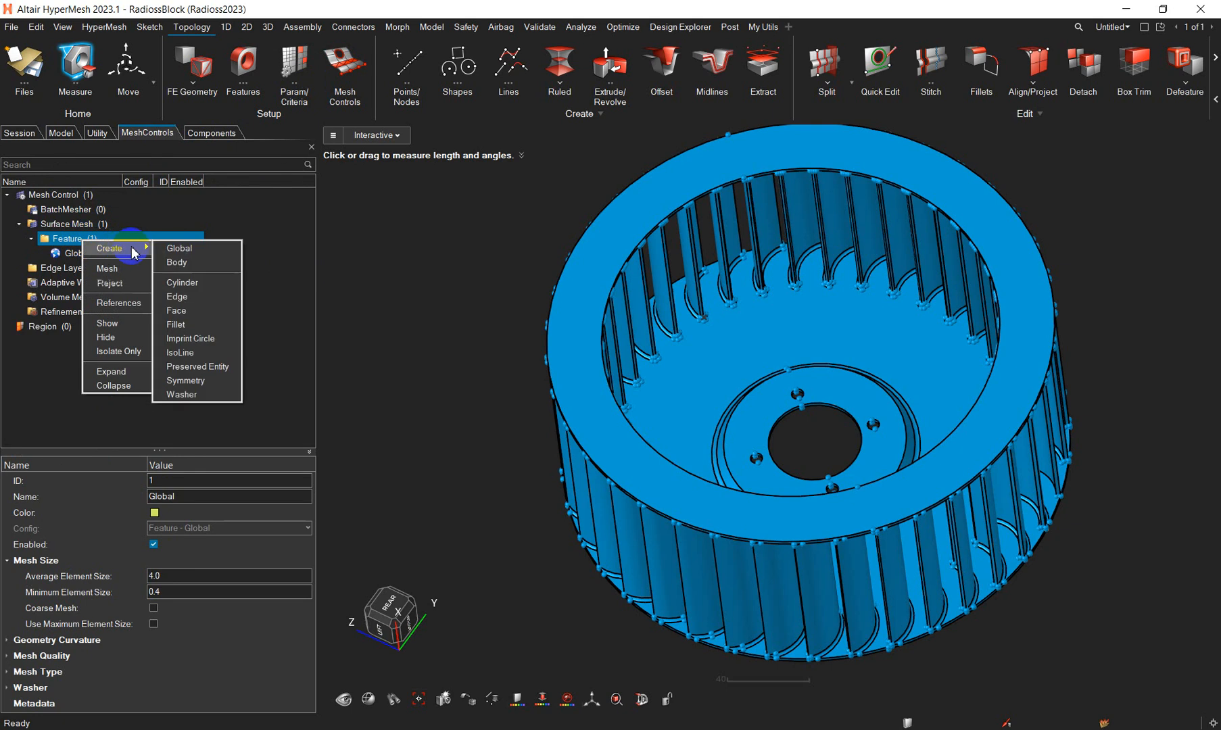
left_click(177, 325)
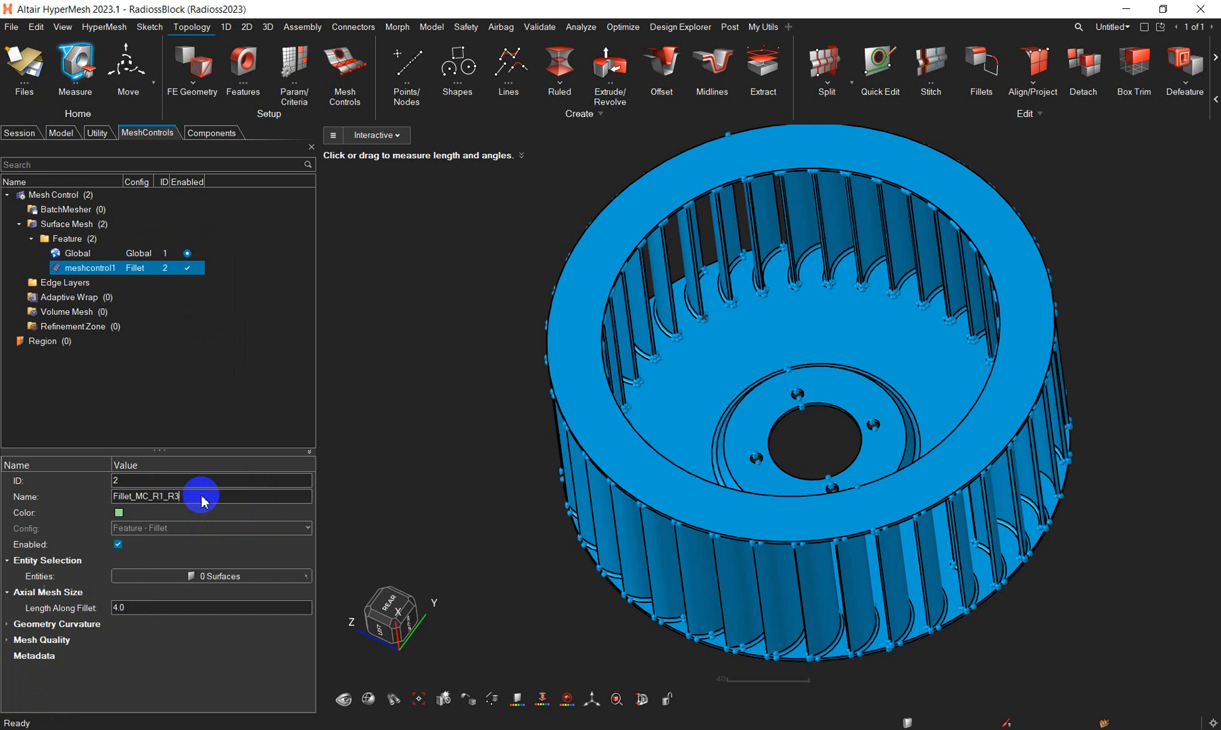
key("Return")
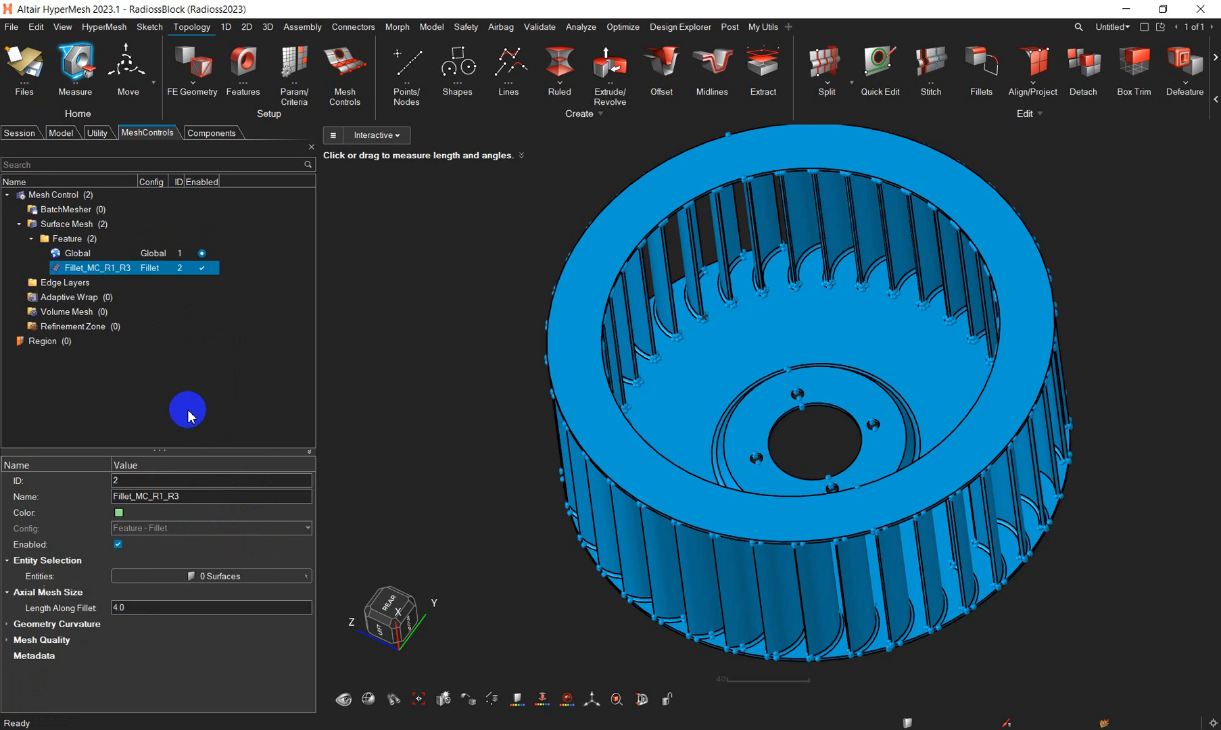
left_click(134, 608)
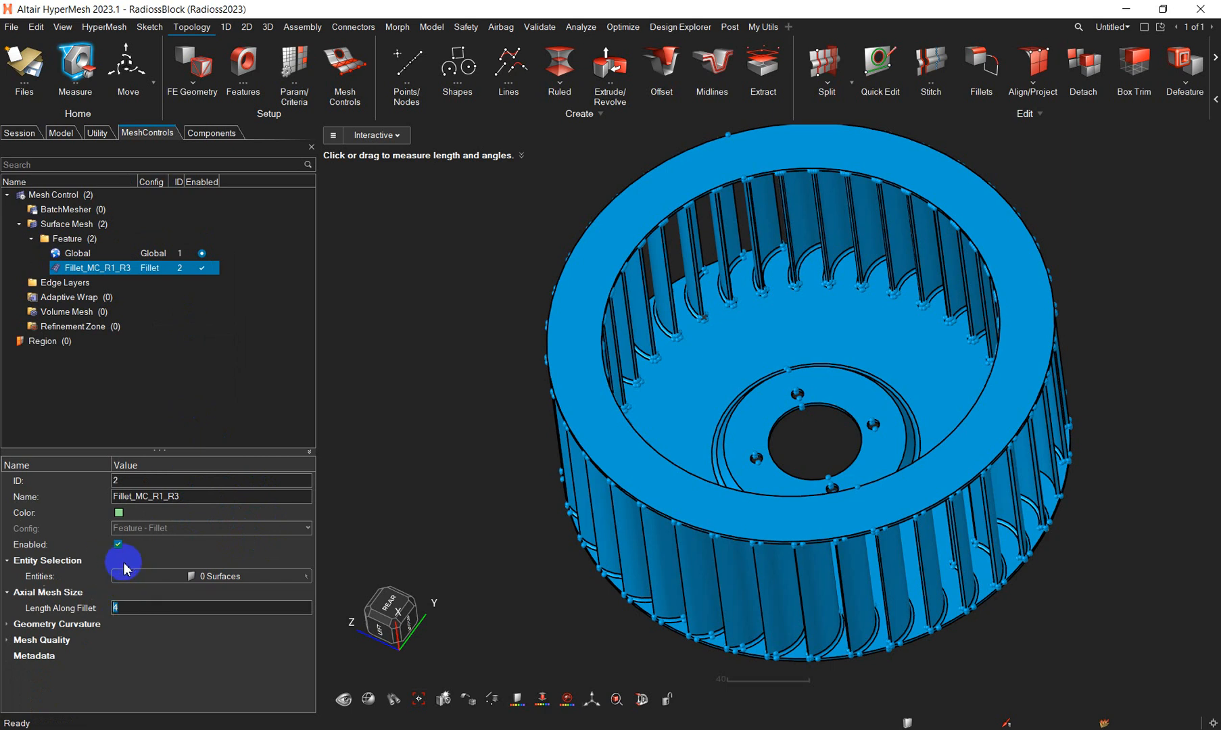
left_click(9, 625)
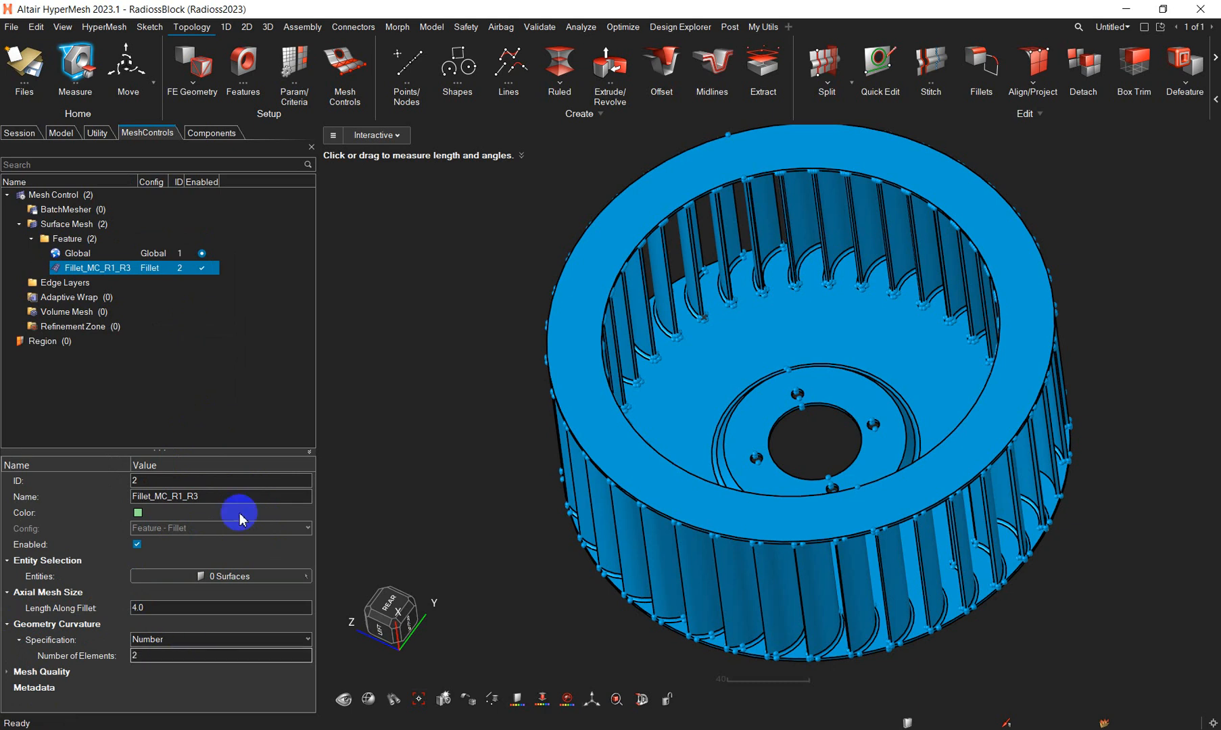
left_click(202, 405)
left_click(136, 267)
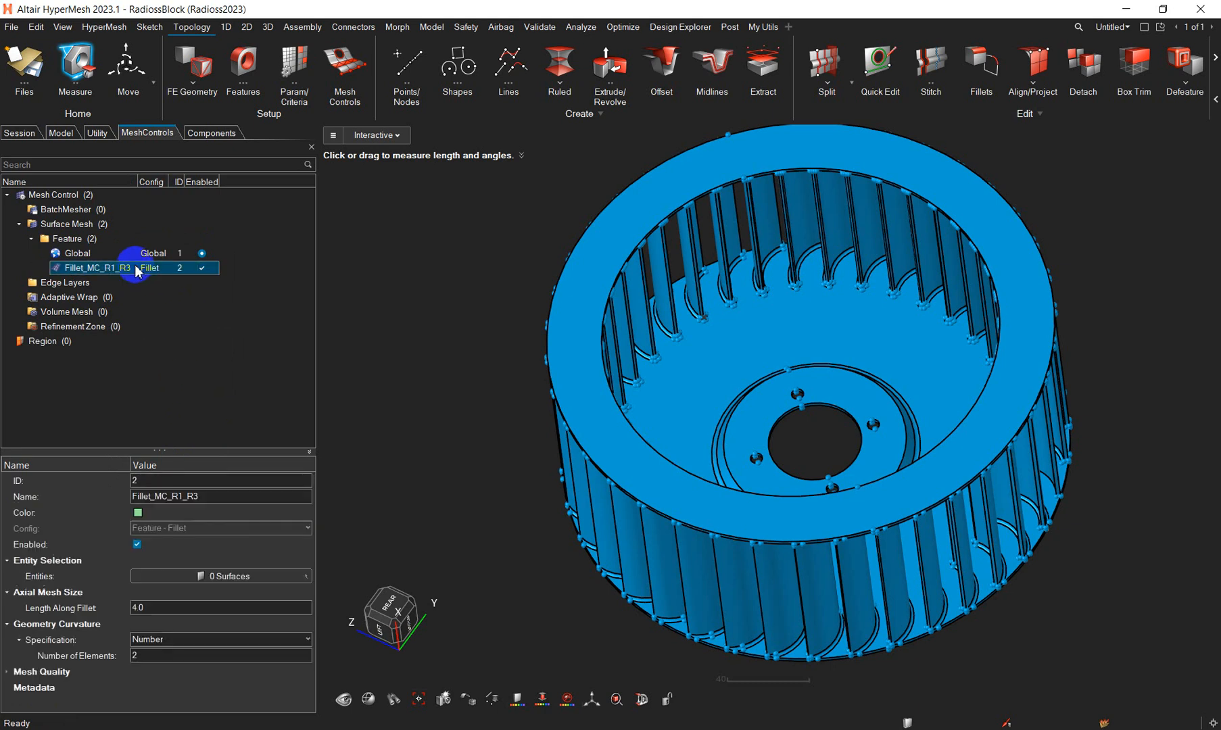
- Measure the straight distance across a blade-base fillet between the end points of its arc, and leave the Measure tool
scroll(646, 479, "up", 5)
scroll(654, 323, "up", 2)
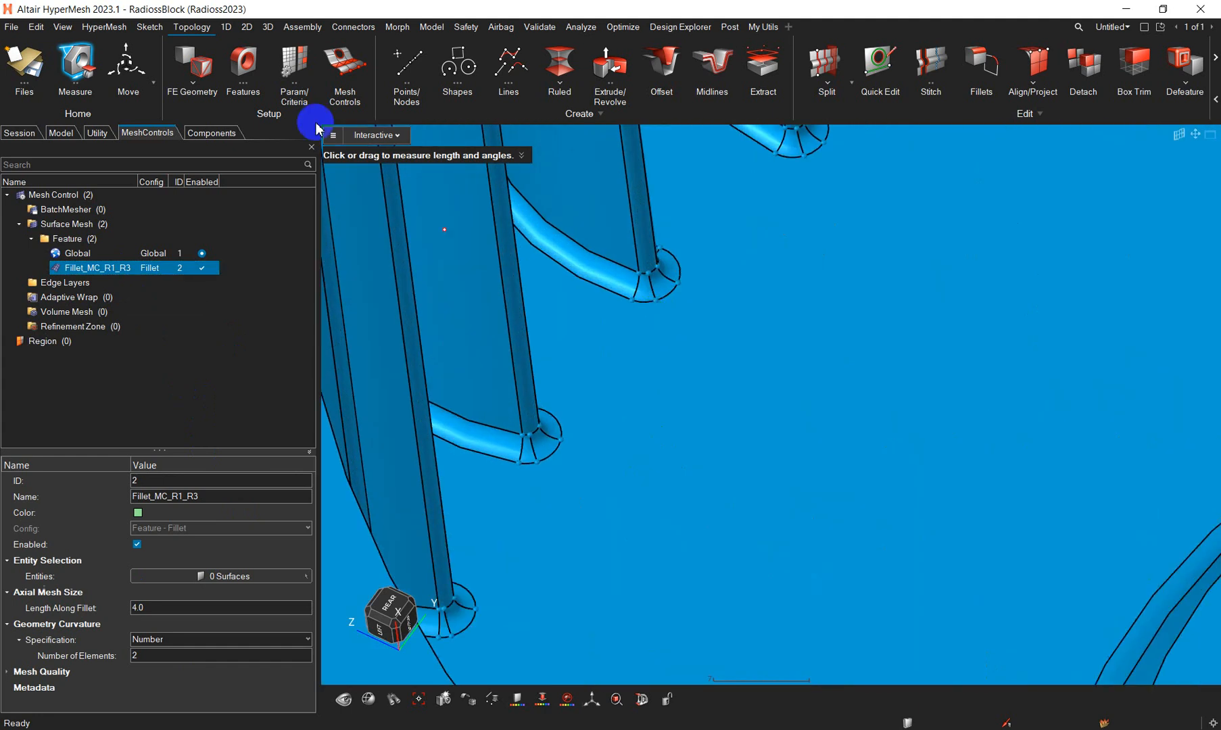
scroll(603, 262, "up", 3)
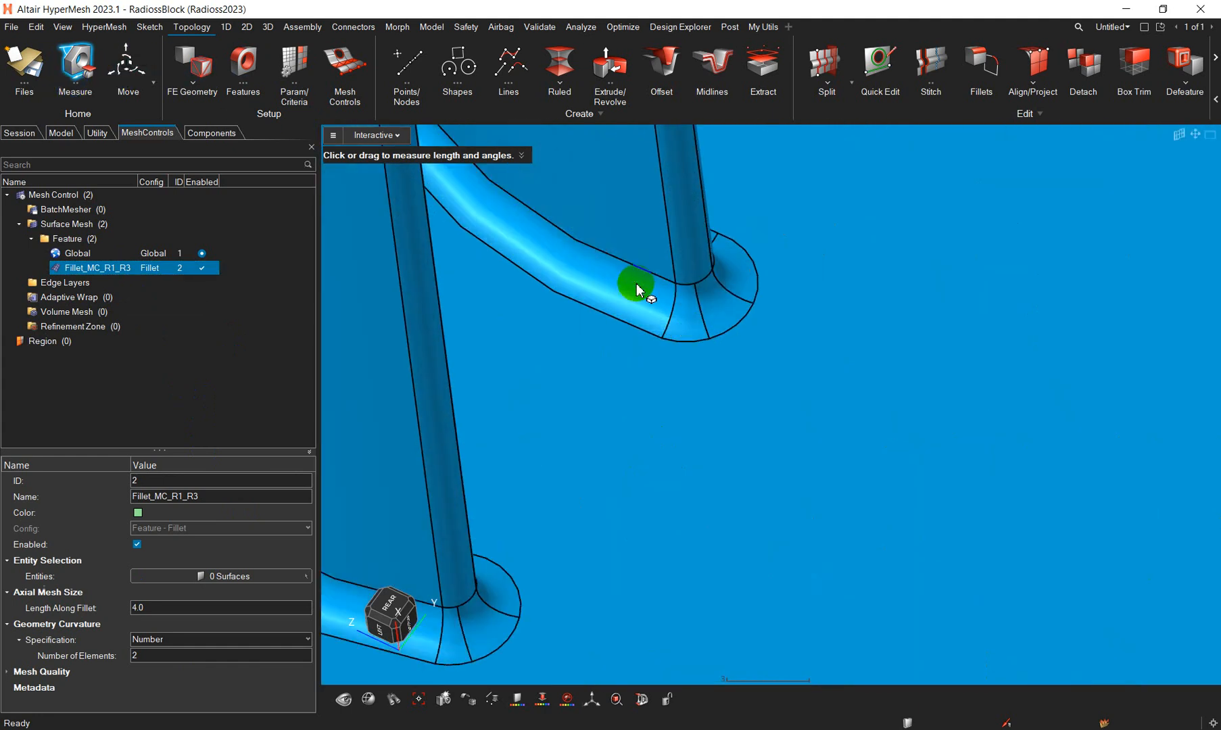
left_click(675, 284)
left_click(662, 339)
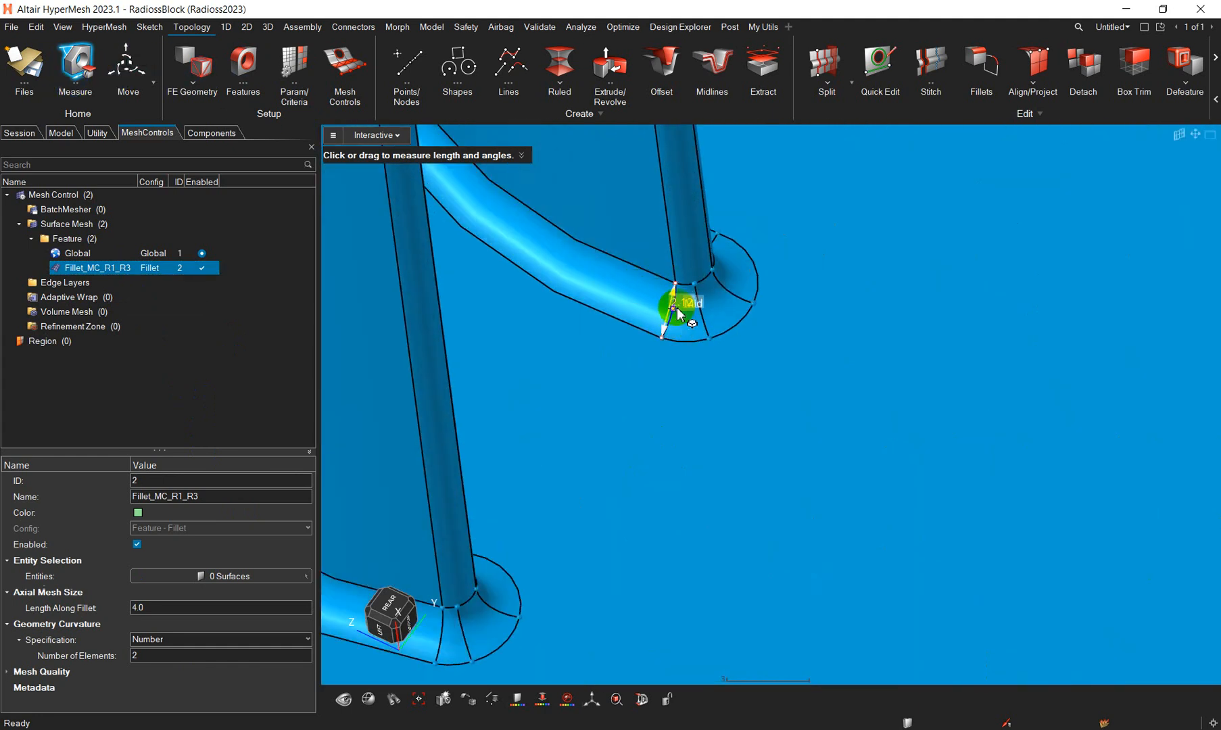
scroll(676, 314, "up", 2)
scroll(674, 324, "down", 5)
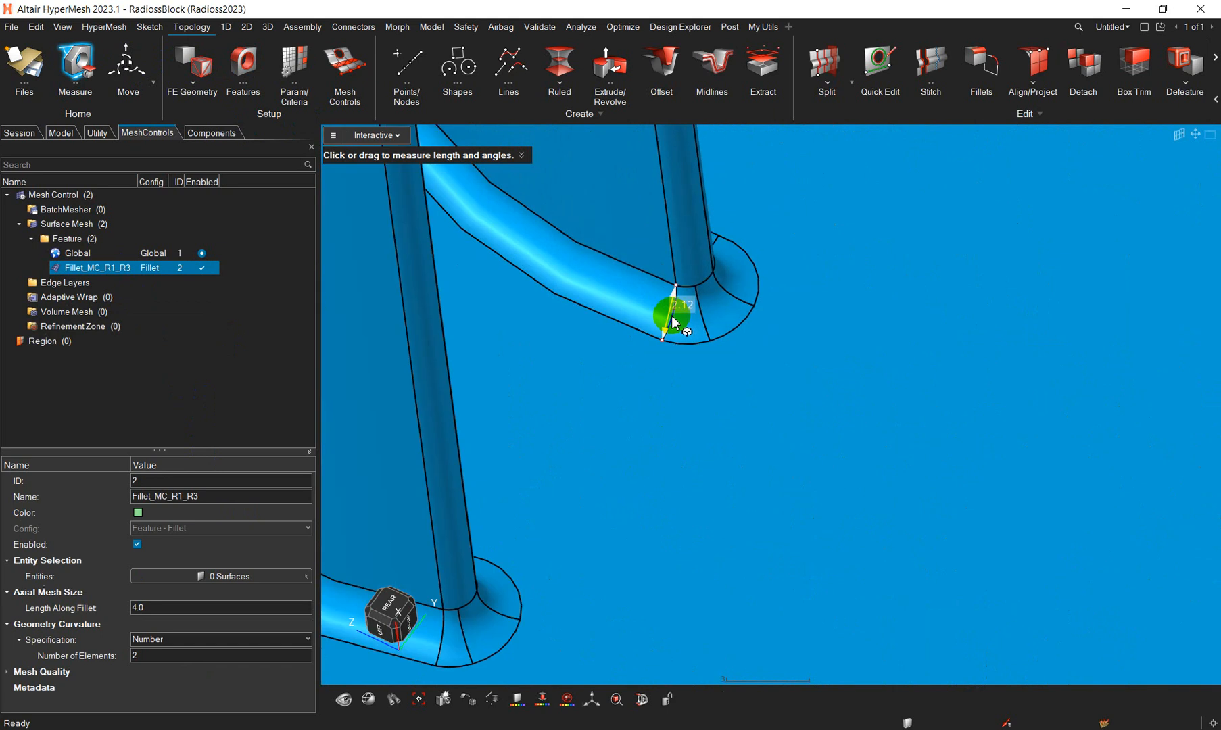
key("Escape")
scroll(678, 348, "down", 5)
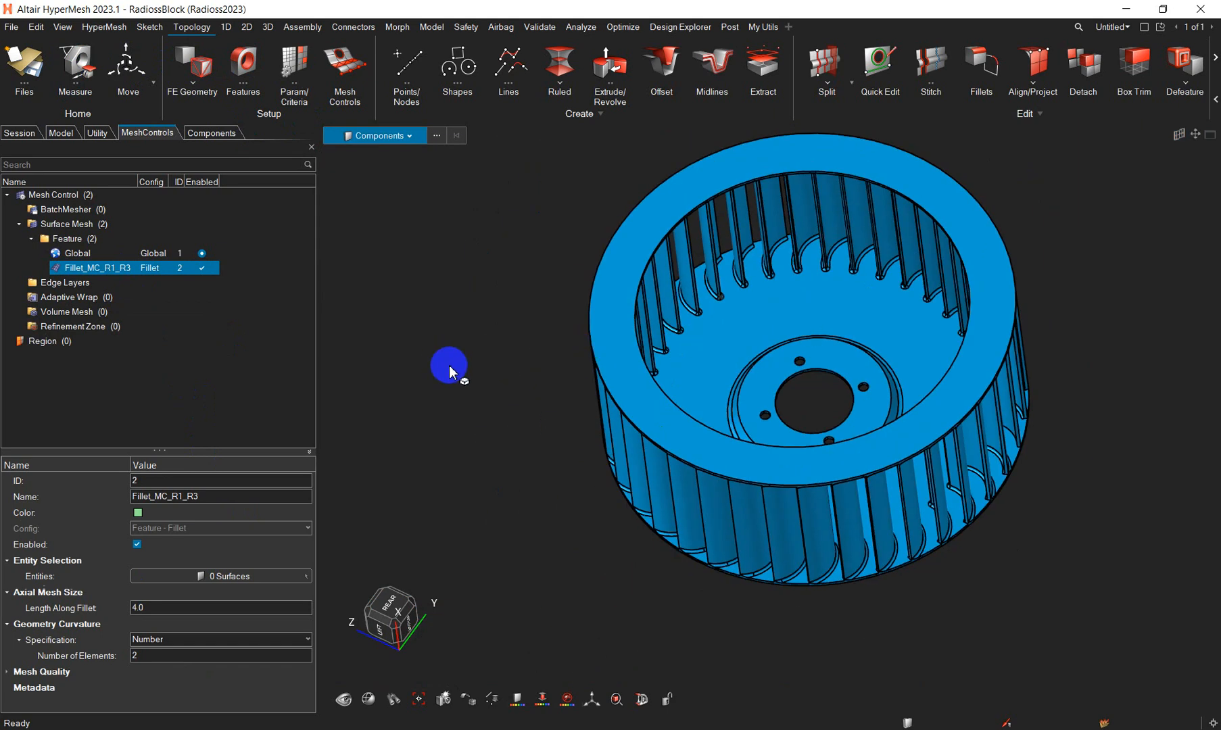
- Start a region from feature selection for fillets with minimum radius 0.5 and maximum radius 3, selecting surfaces across the whole fan
right_click(57, 343)
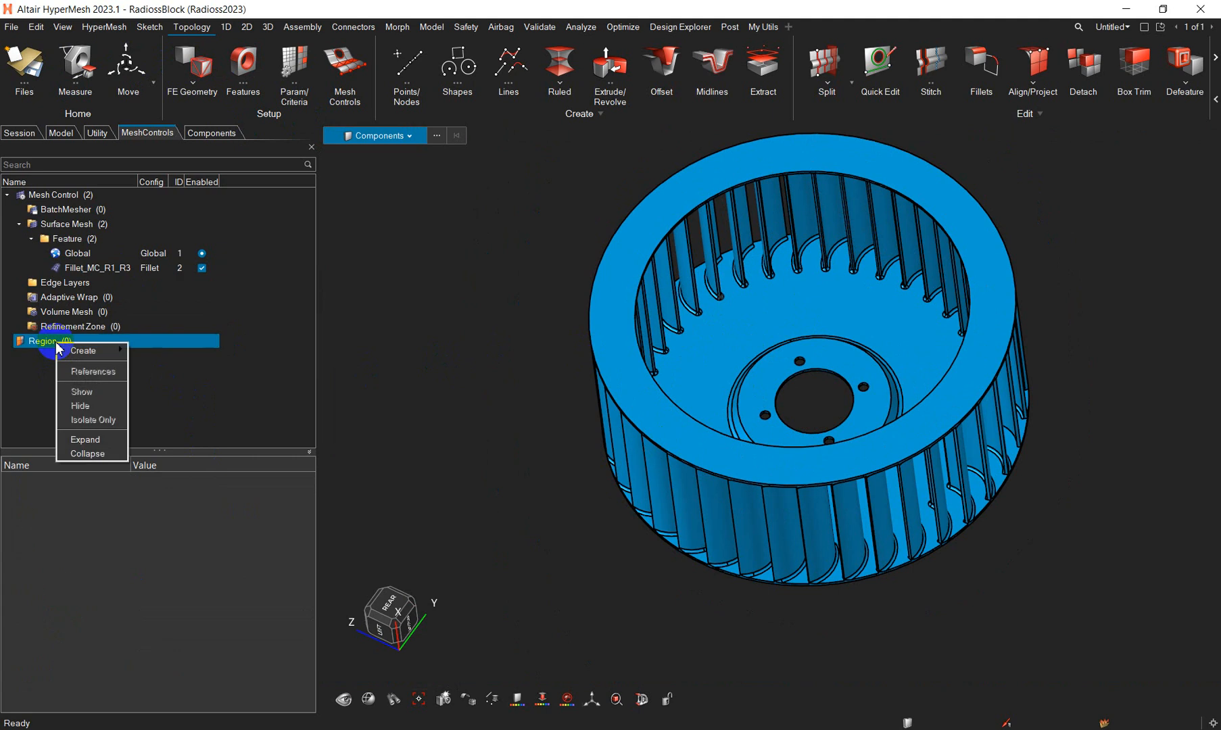
mouse_move(84, 351)
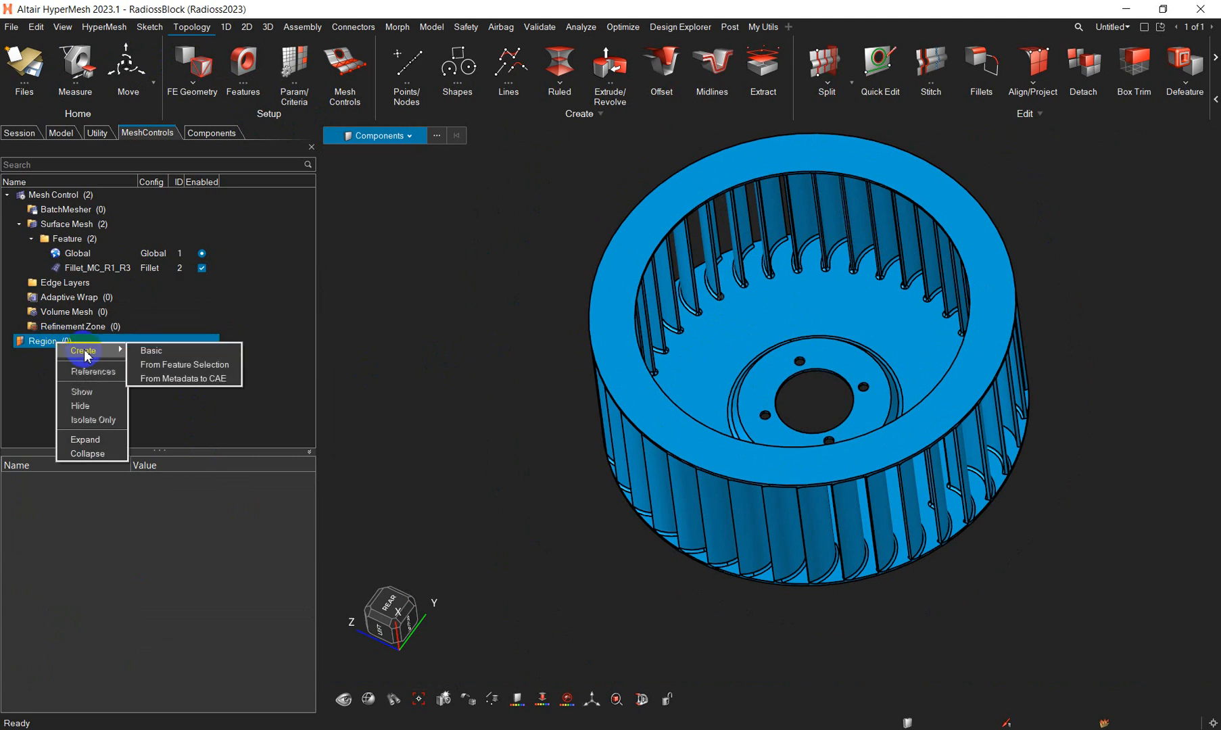
left_click(184, 364)
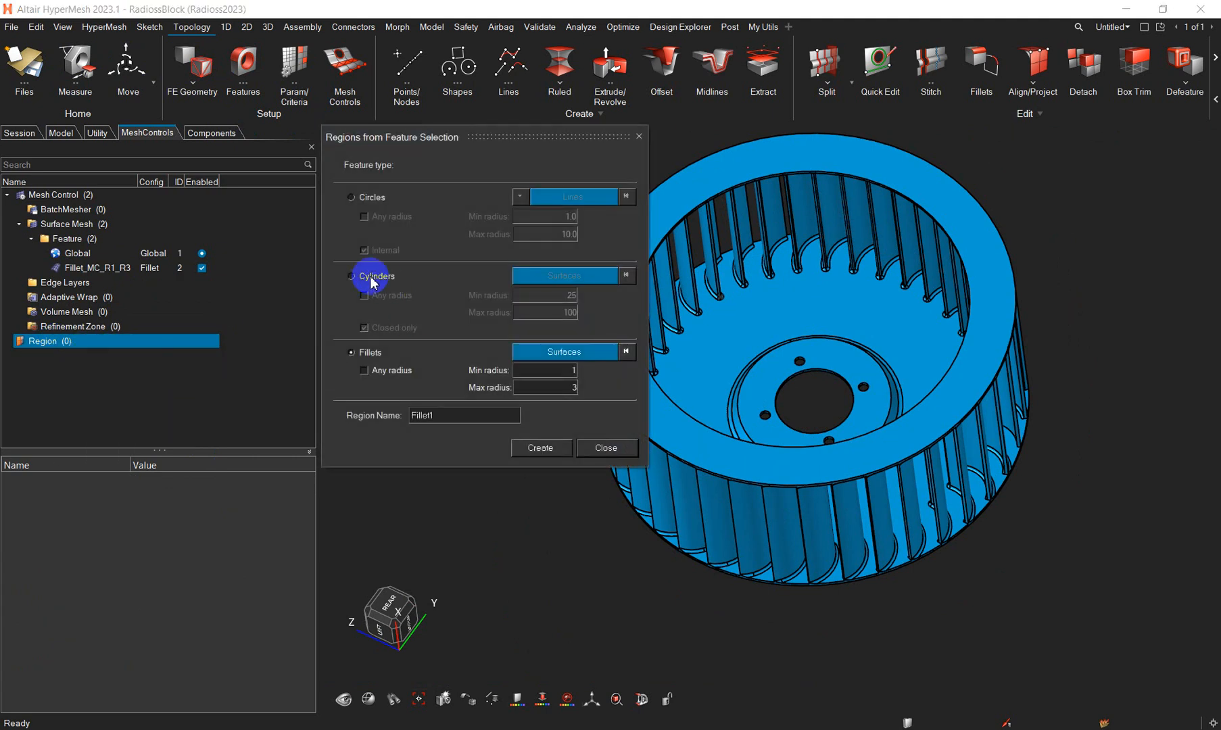
left_click_drag(556, 372, 596, 376)
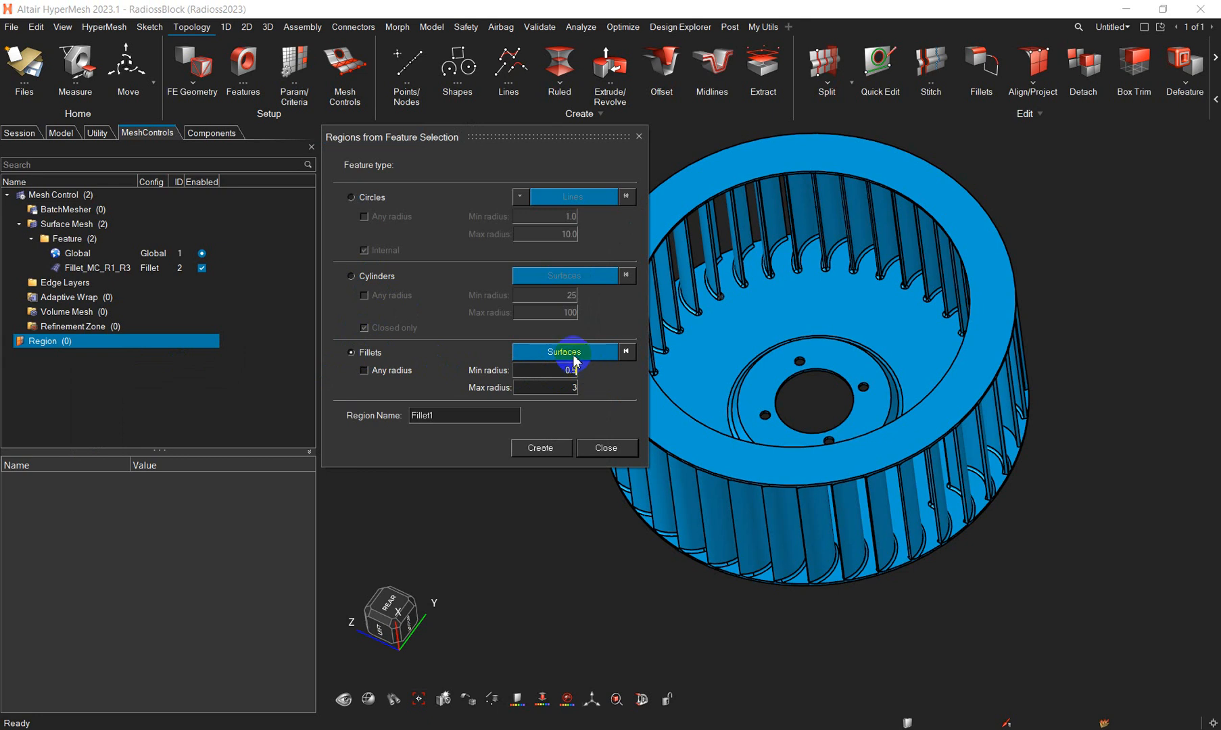
left_click(574, 357)
scroll(714, 360, "down", 3)
left_click_drag(588, 248, 973, 546)
left_click(753, 398)
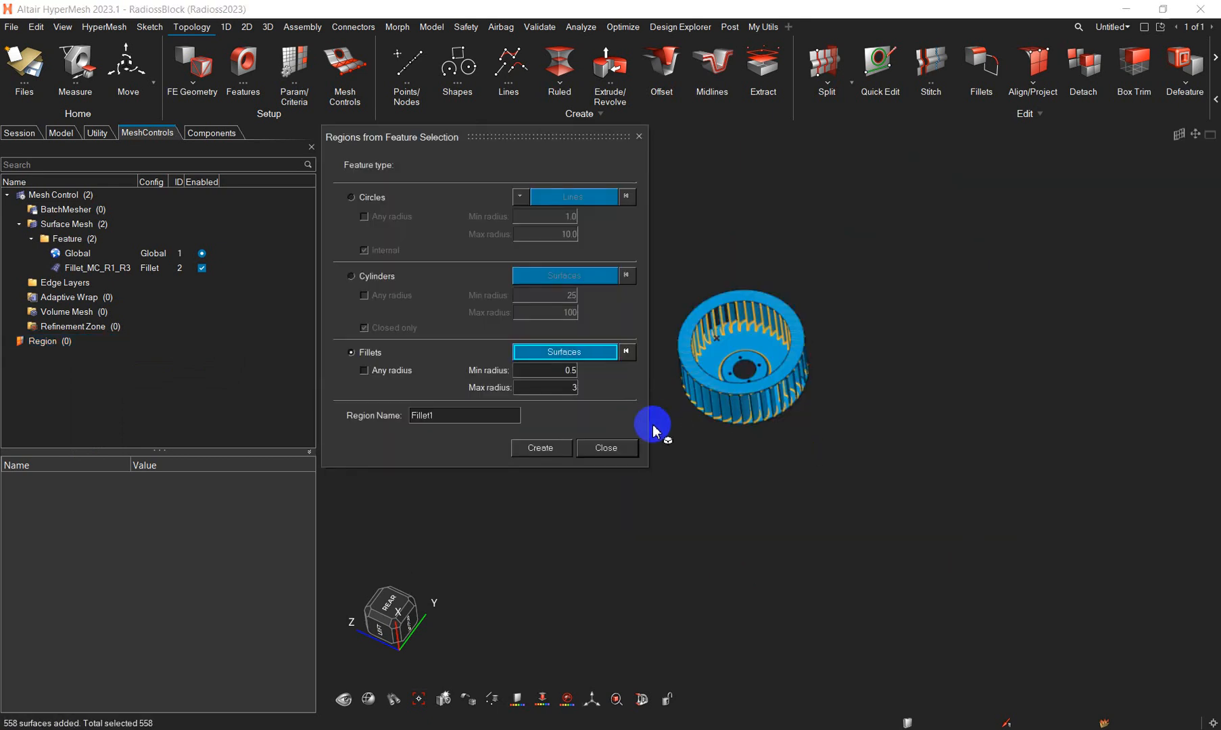
- Check the selected fillet surfaces, then create the region with the name Fillet_Region and finish region creation
scroll(742, 321, "up", 5)
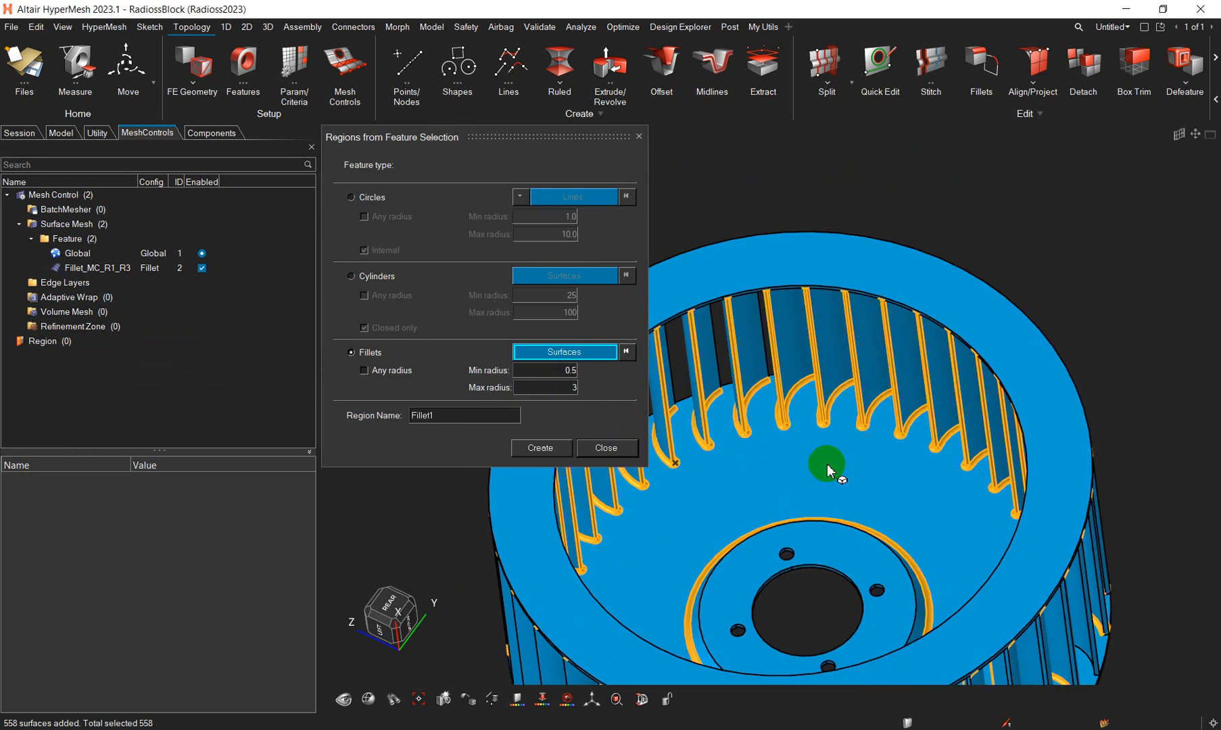
middle_click_drag(818, 473, 675, 451)
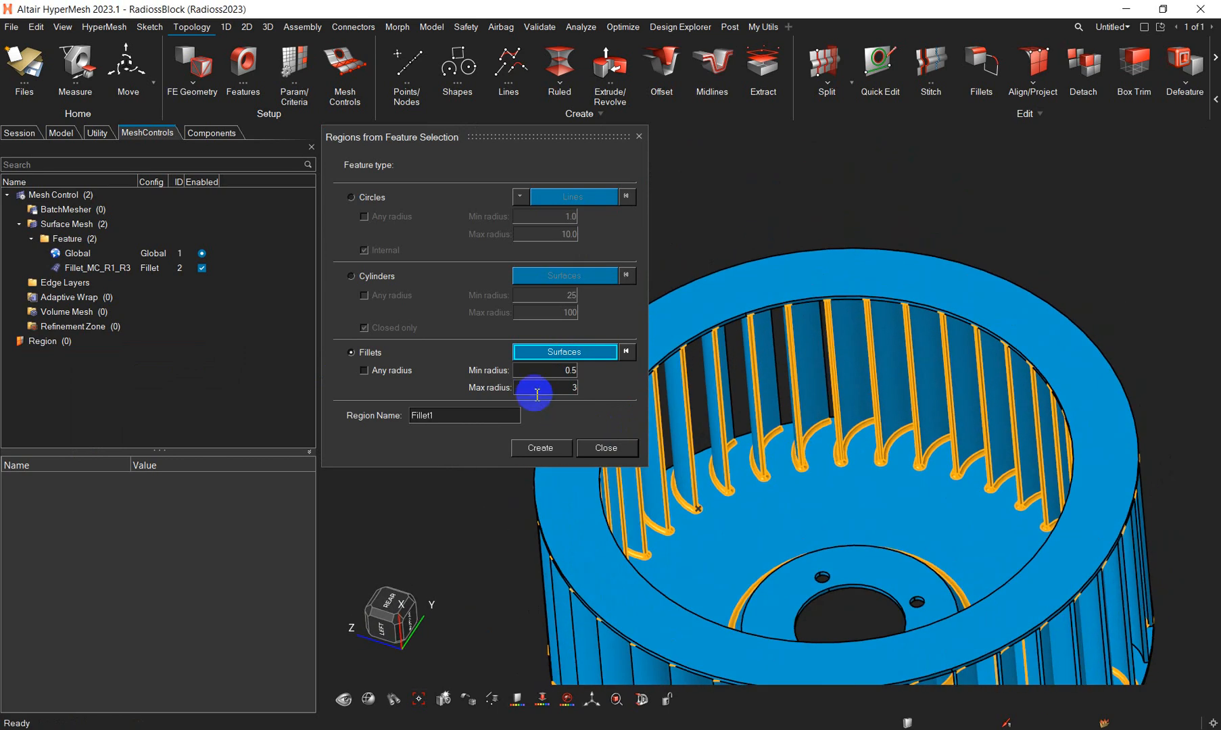
left_click(453, 418)
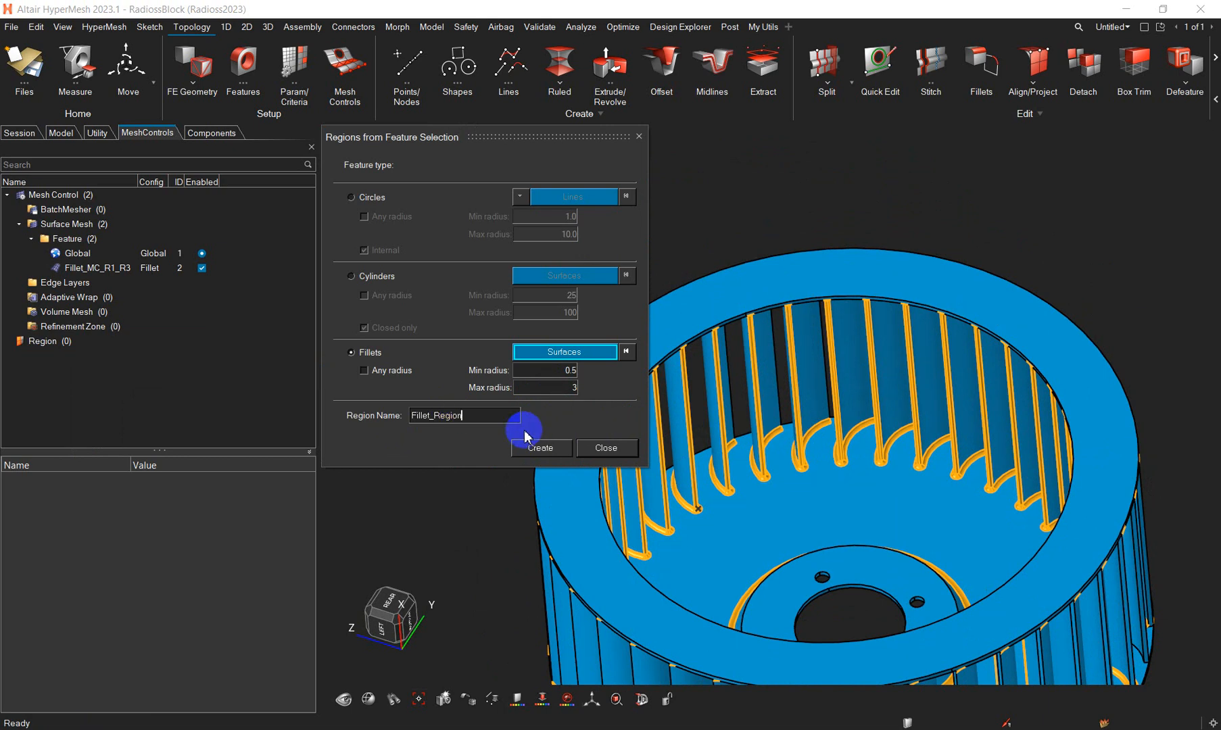
left_click(539, 449)
left_click(601, 449)
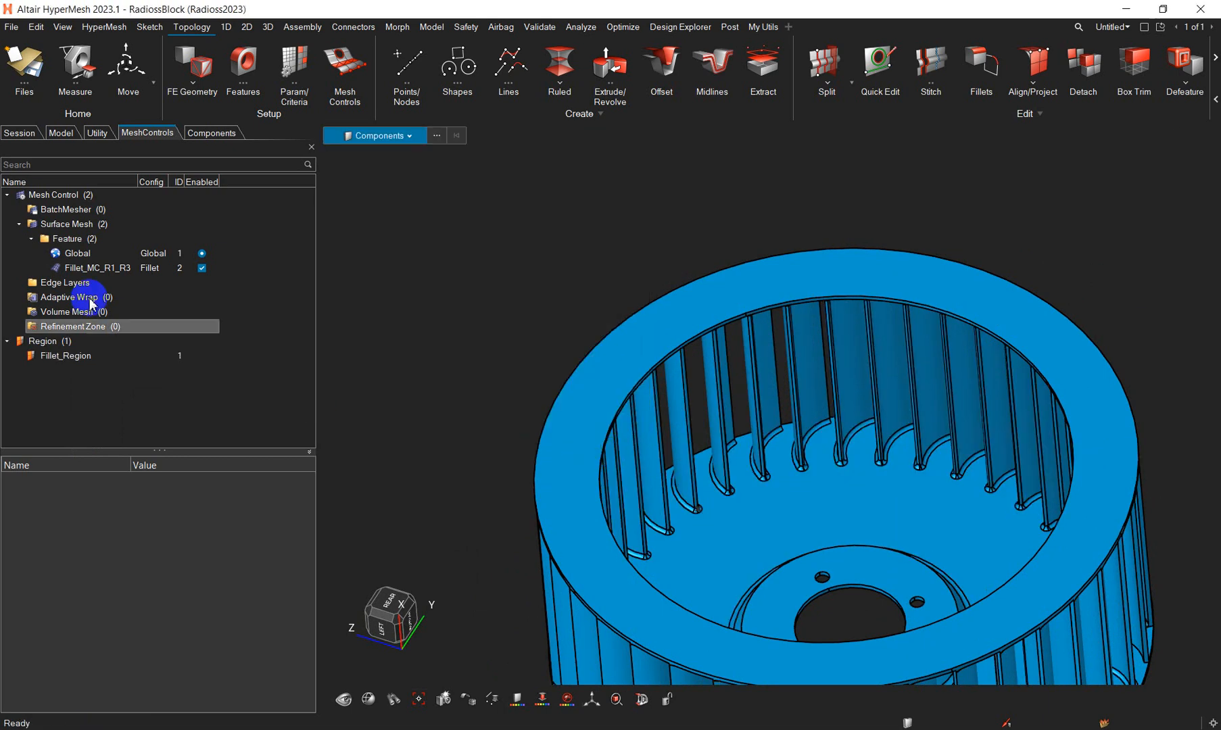
- Switch the entity selection of the Fillet_MC_R1_R3 control to regions and assign Fillet_Region to it
left_click(98, 268)
left_click(249, 577)
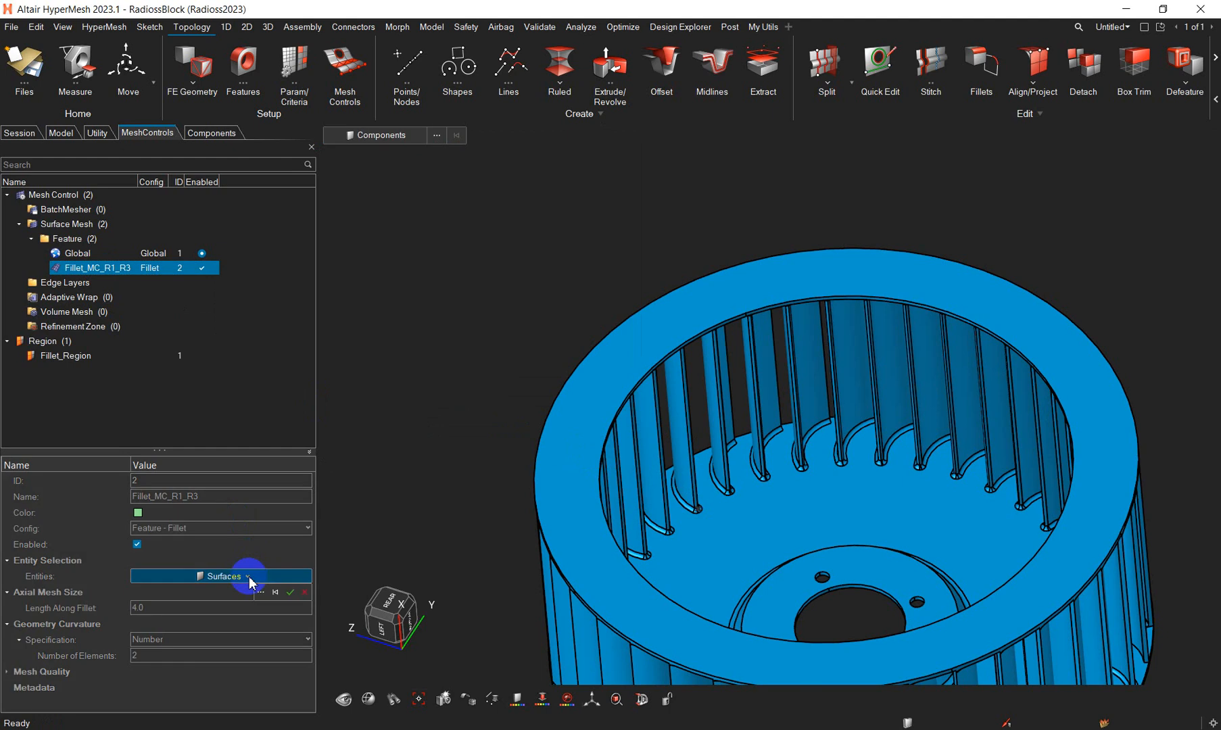
left_click(250, 579)
left_click(165, 606)
left_click(260, 593)
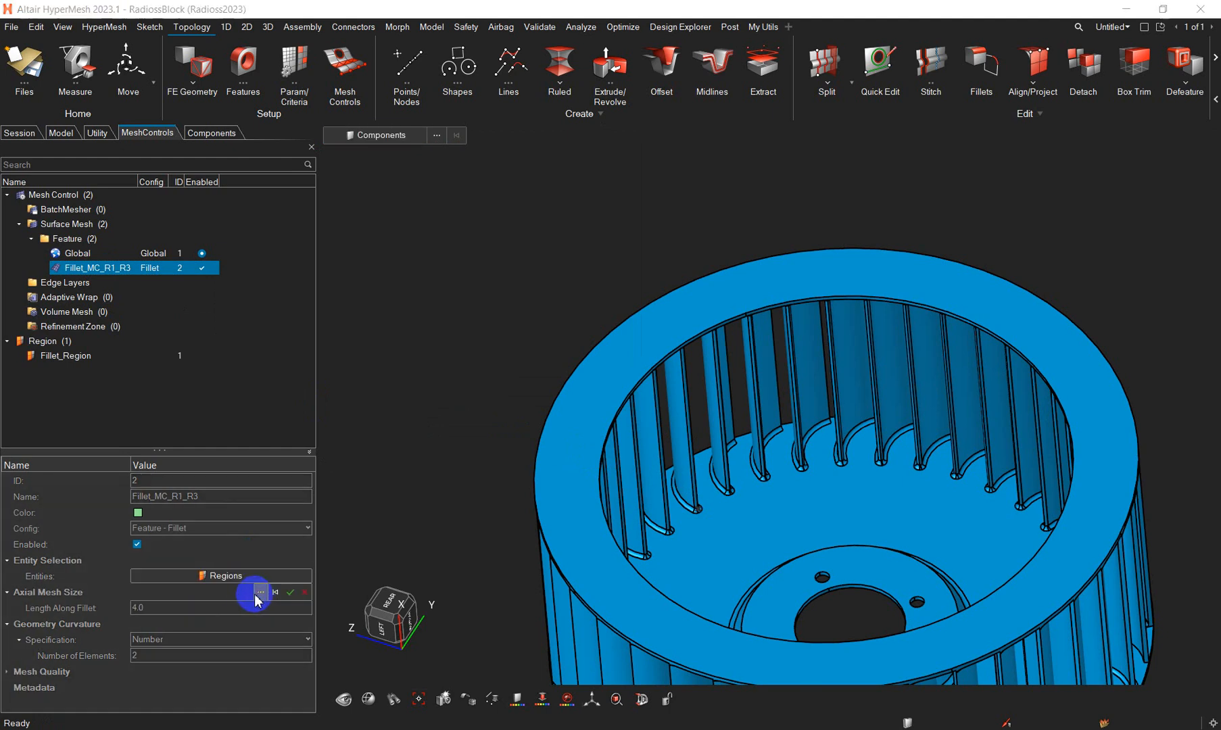
left_click(188, 556)
left_click(525, 712)
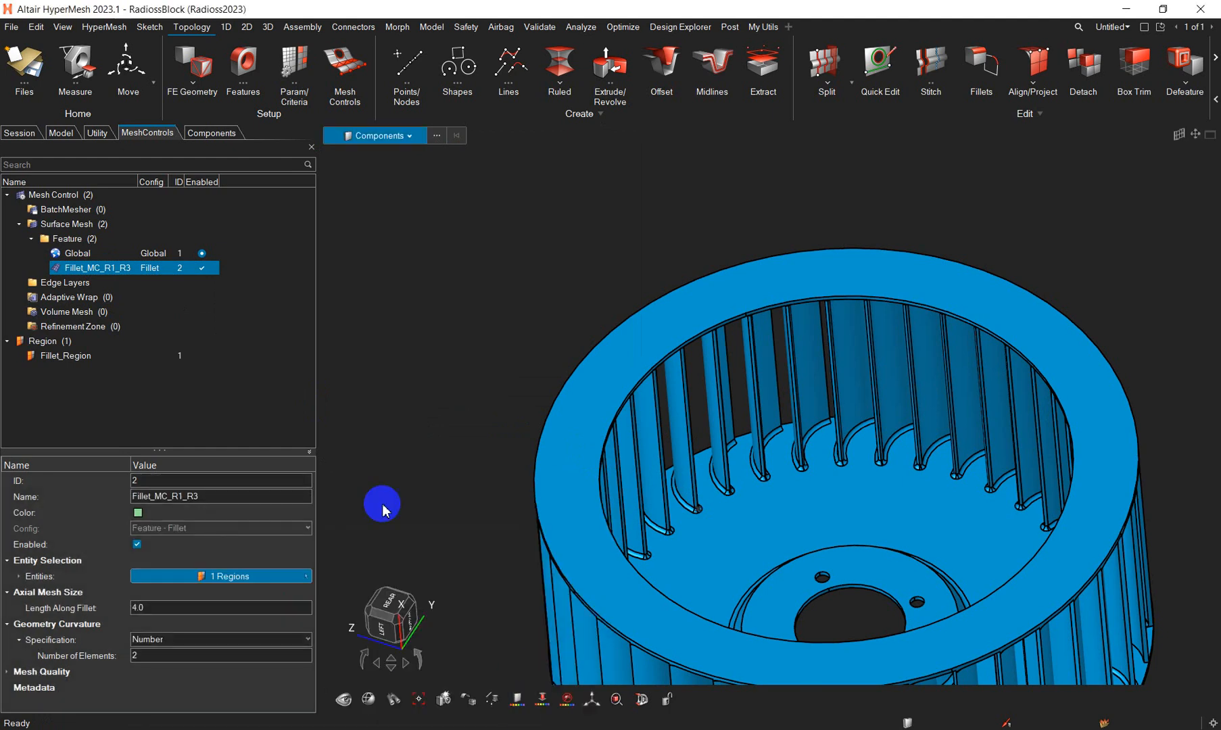
- Create a model-level Tetra control under Volume Mesh named Volume_tetra
right_click_drag(478, 363, 474, 240)
left_click(67, 313)
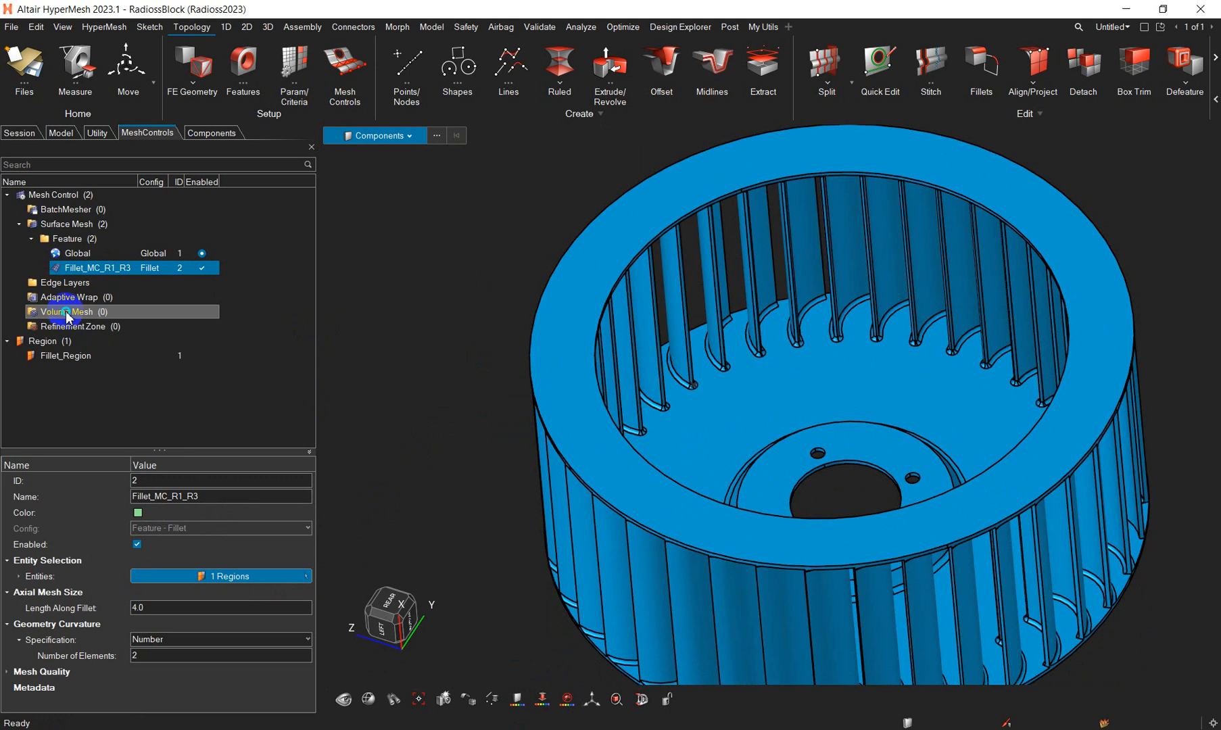
right_click(66, 313)
mouse_move(156, 323)
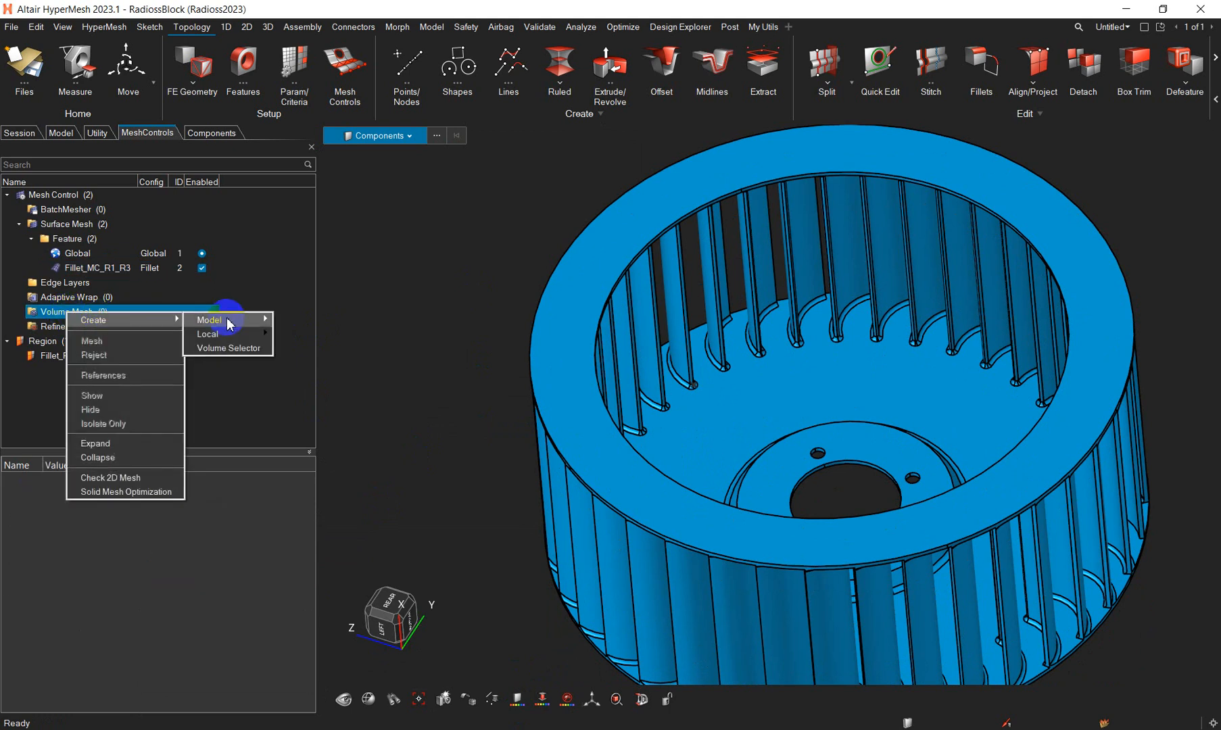
mouse_move(264, 322)
left_click(302, 331)
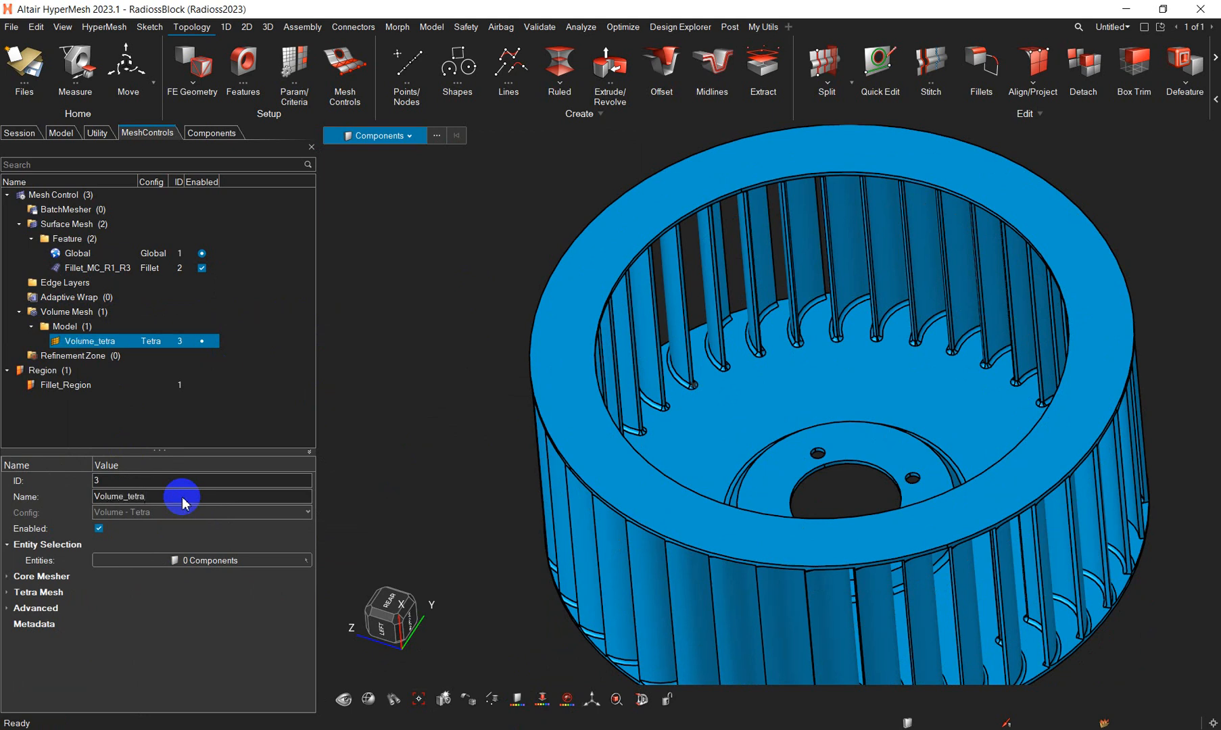
- In the Tetra Mesh settings of Volume_tetra, check the line node seeding and method options and enable Use Number of Layers with 2 layers
left_click(9, 578)
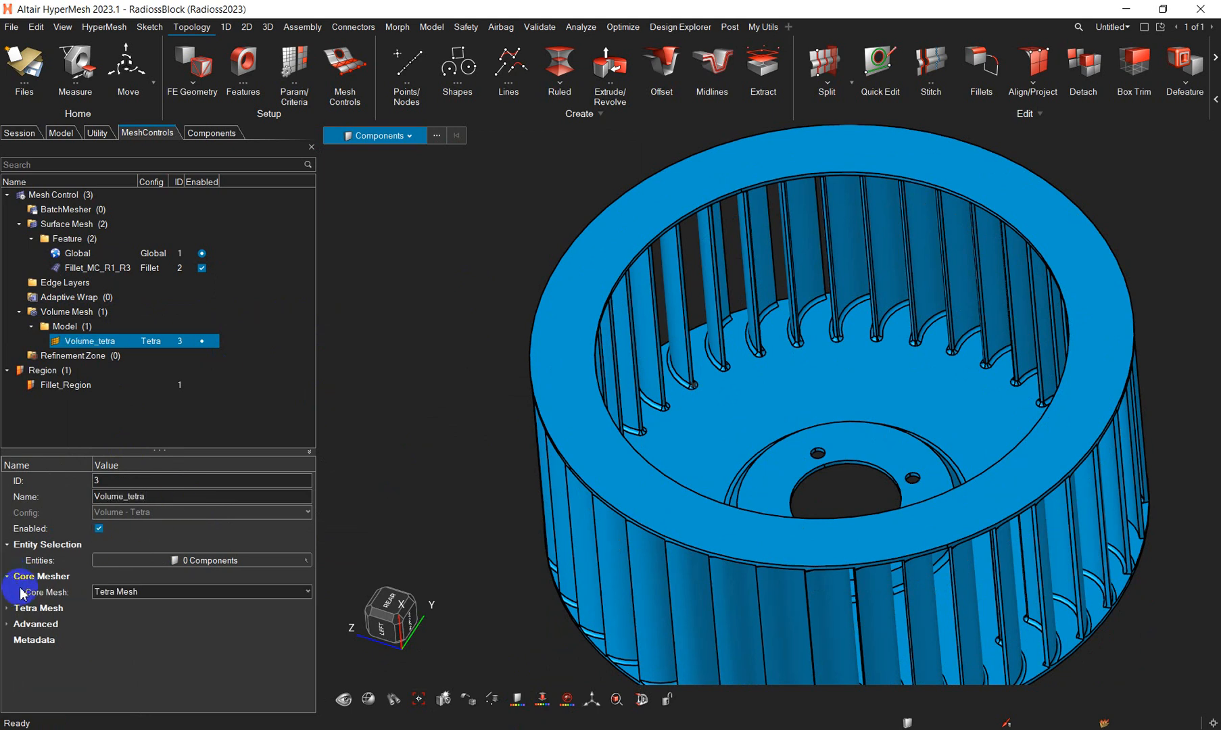
left_click(9, 607)
scroll(66, 628, "down", 1)
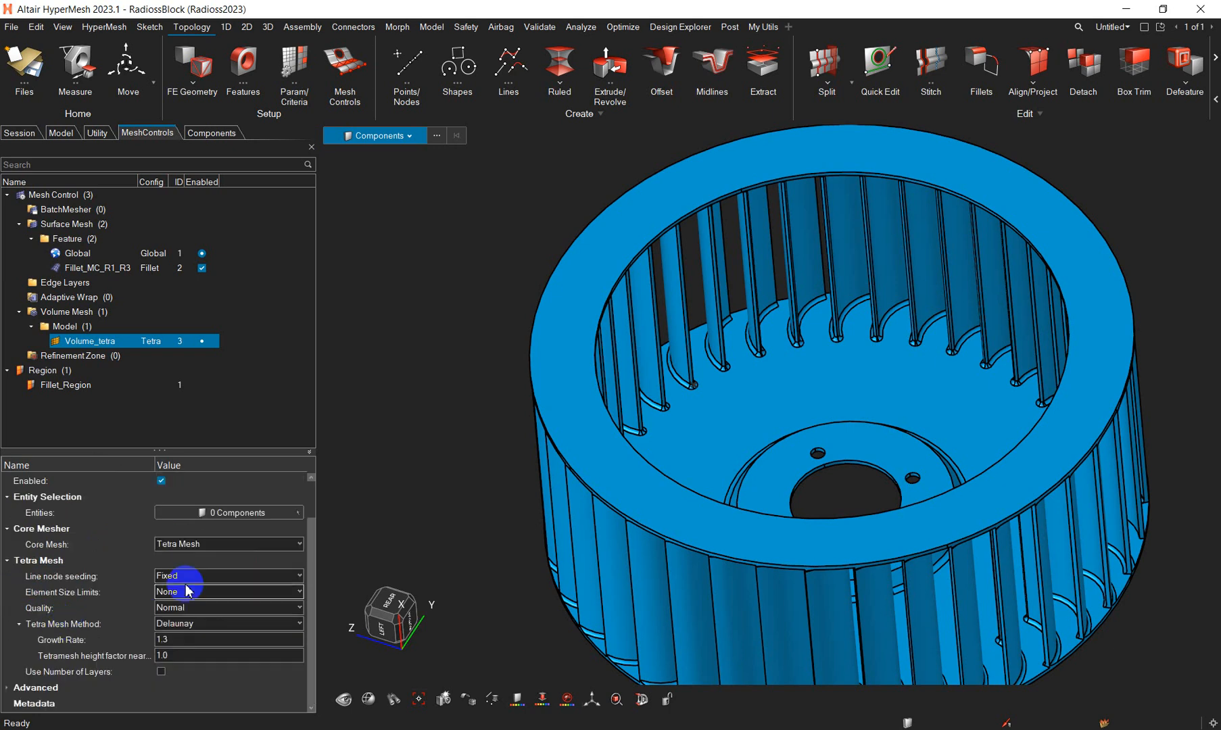
left_click(208, 579)
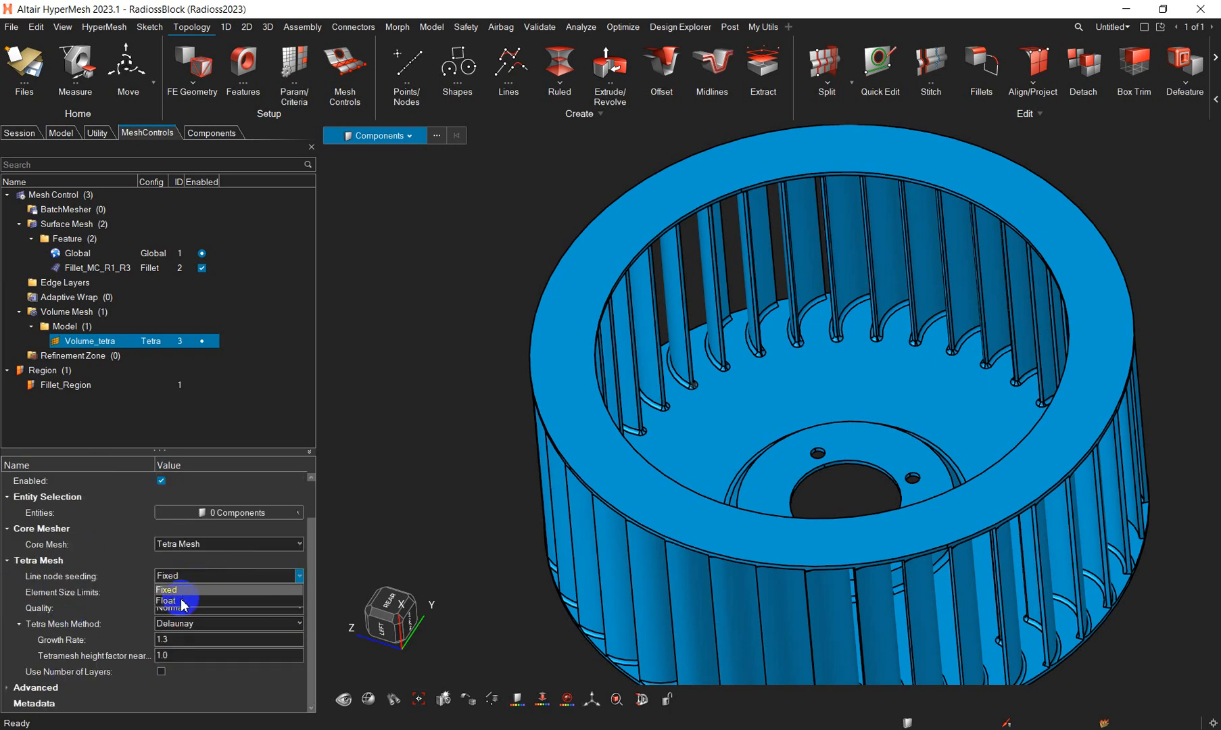
left_click(215, 579)
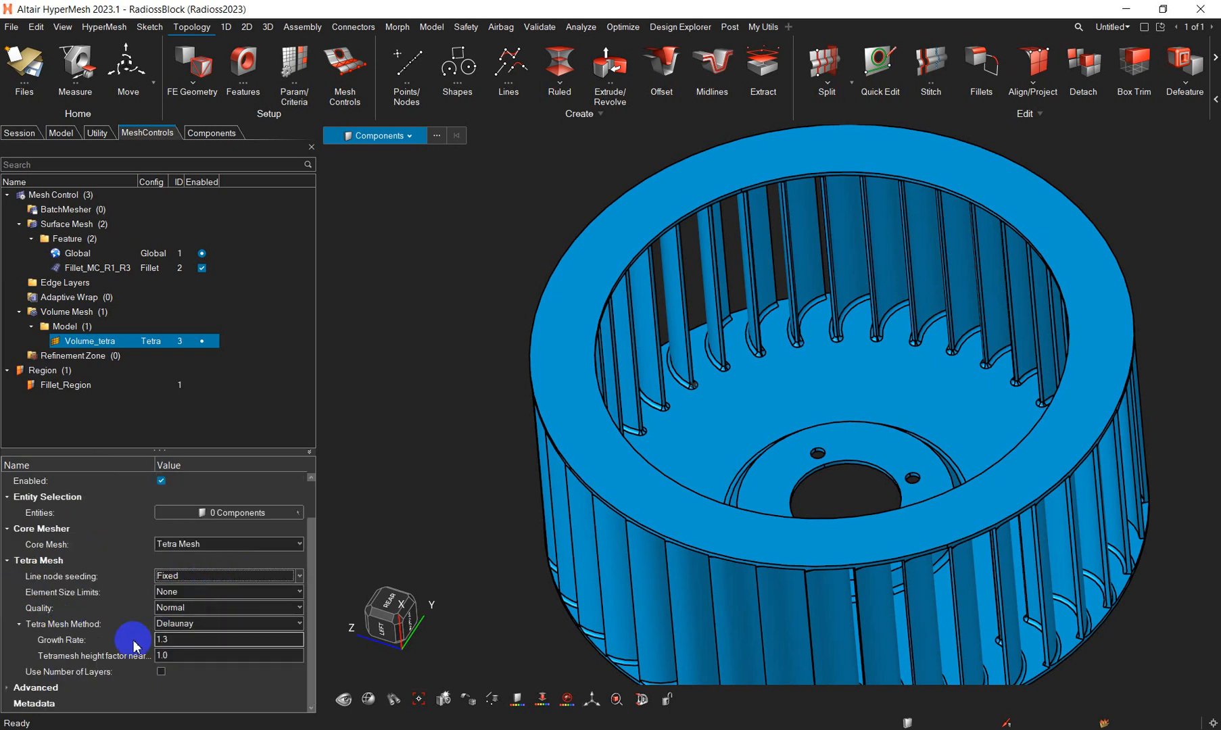
left_click(203, 623)
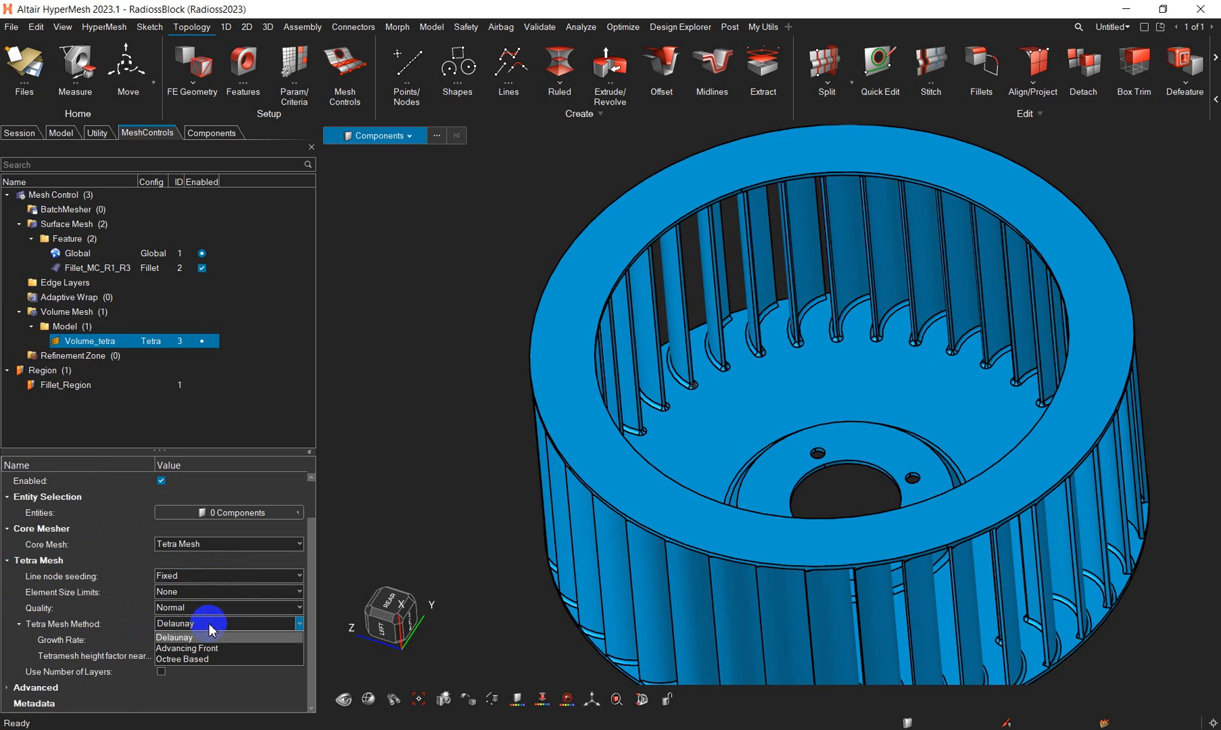
left_click(257, 409)
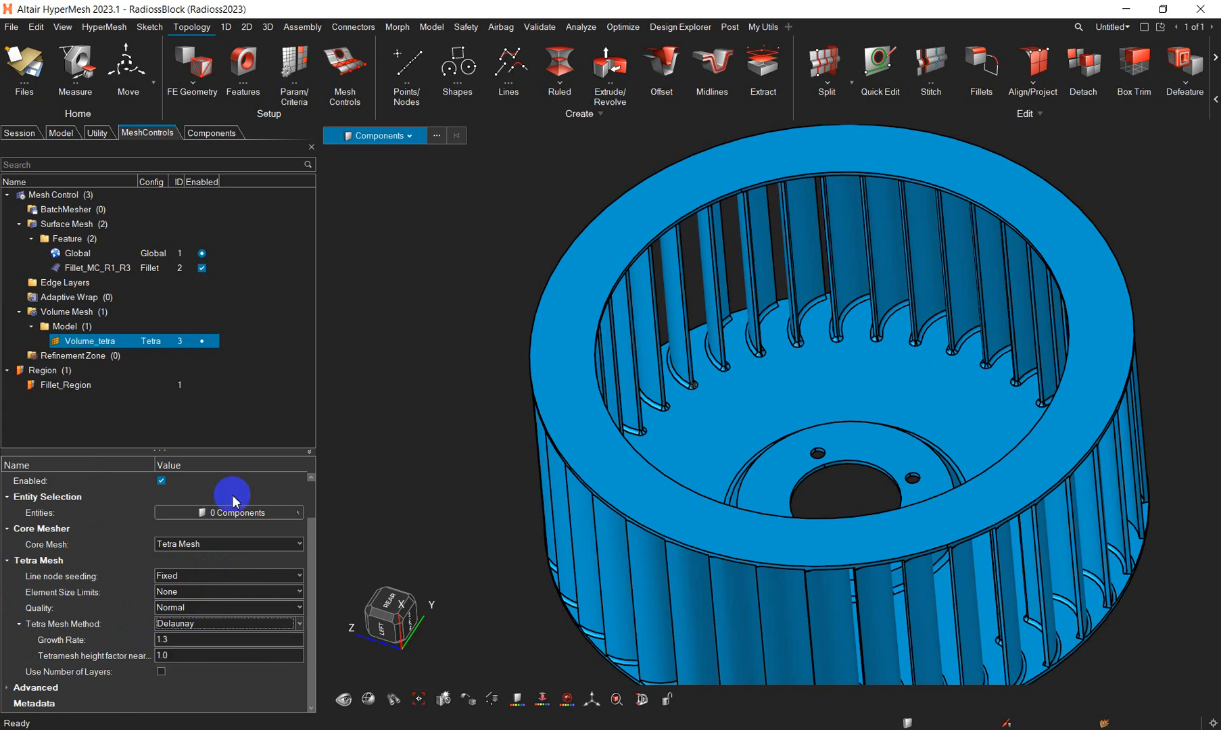
left_click(161, 672)
middle_click_drag(730, 463, 718, 351)
scroll(713, 390, "up", 3)
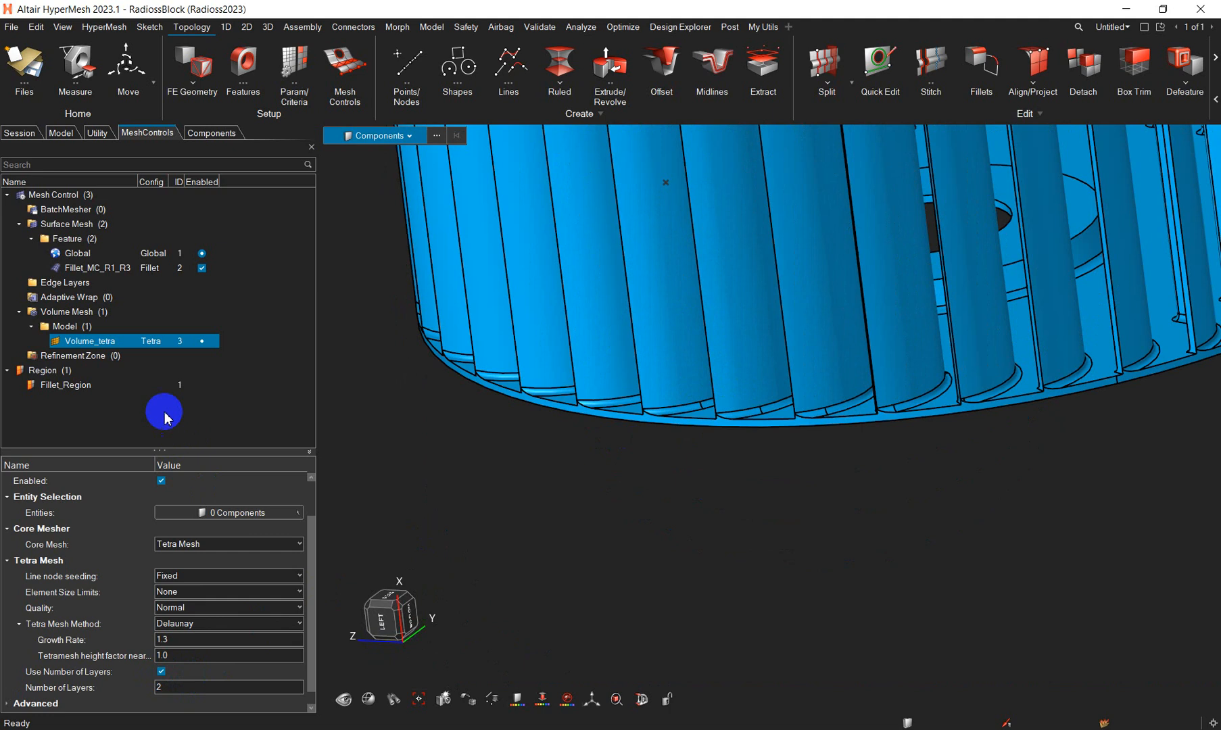
left_click(164, 413)
- Examine the fan wheel's blades and rim and review the mesh size settings of the Global control
middle_click_drag(613, 400, 615, 487)
scroll(618, 487, "down", 5)
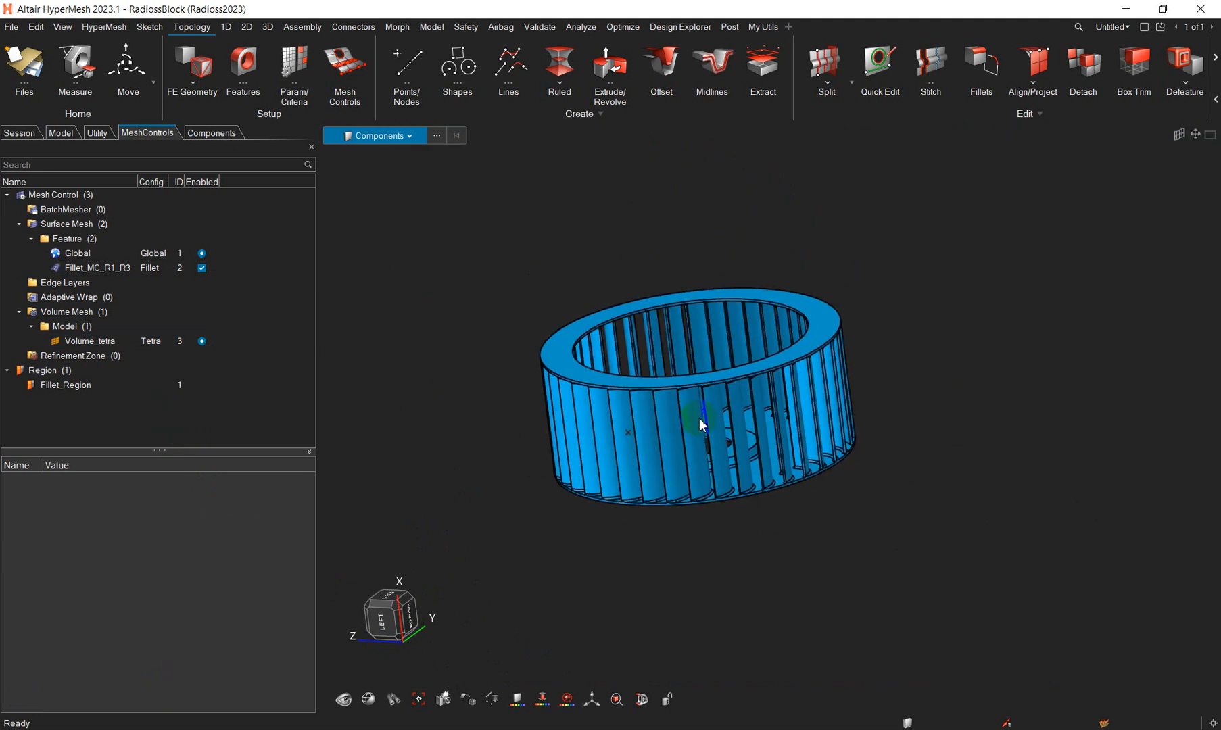
middle_click_drag(700, 423, 701, 457)
scroll(700, 457, "up", 4)
right_click_drag(701, 458, 738, 397)
right_click(141, 295)
left_click(85, 261)
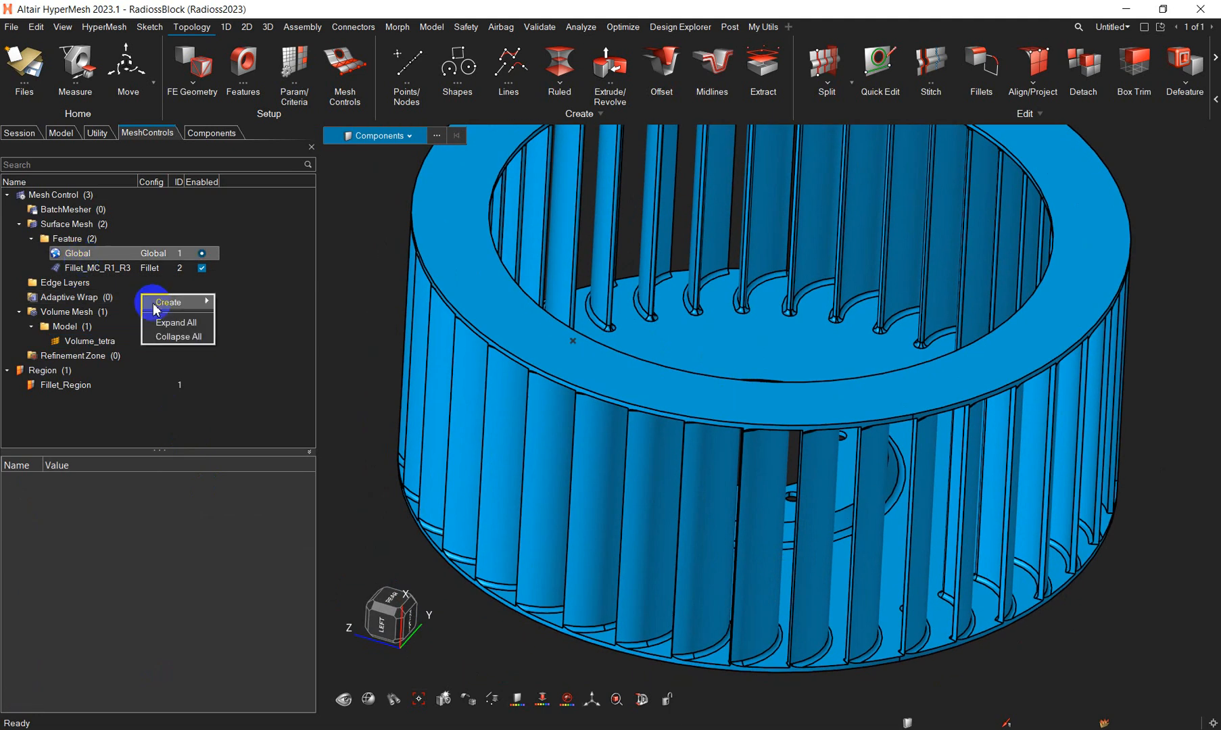
left_click(98, 263)
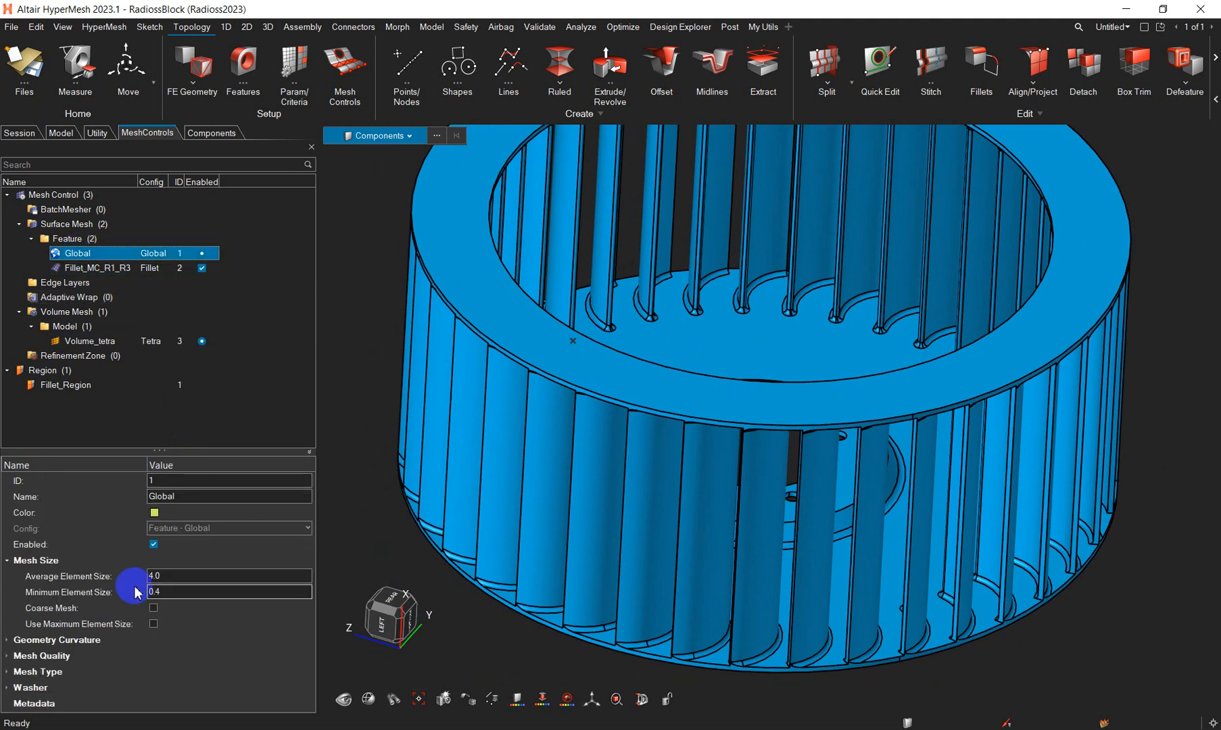
- Generate the surface mesh from the Feature controls on all displayed surfaces of the fan
right_click(71, 240)
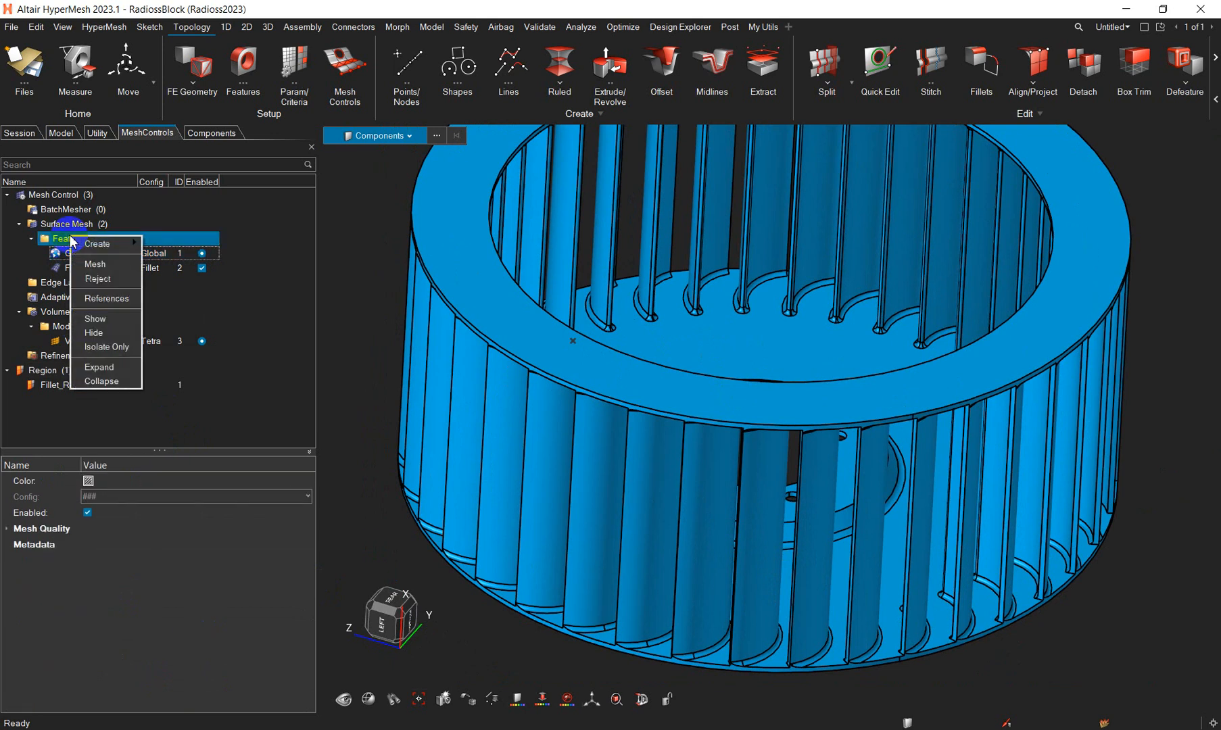
left_click(94, 265)
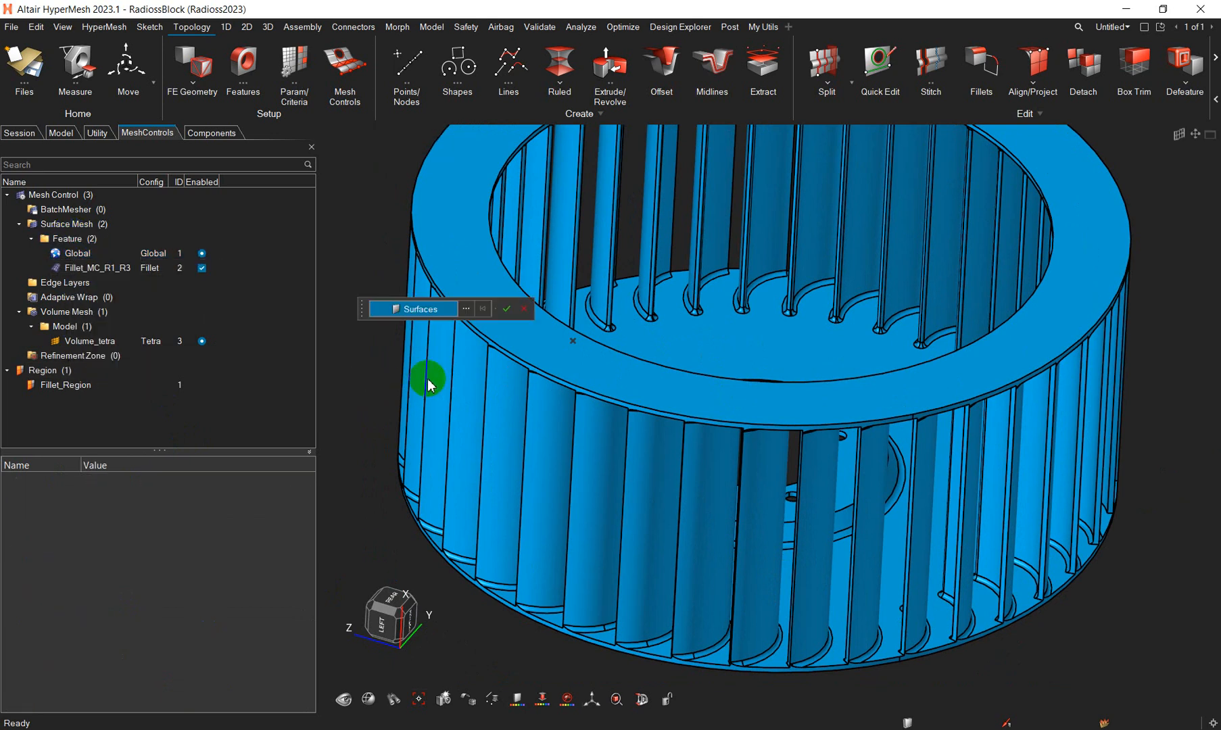
scroll(504, 413, "down", 3)
key("ctrl+a")
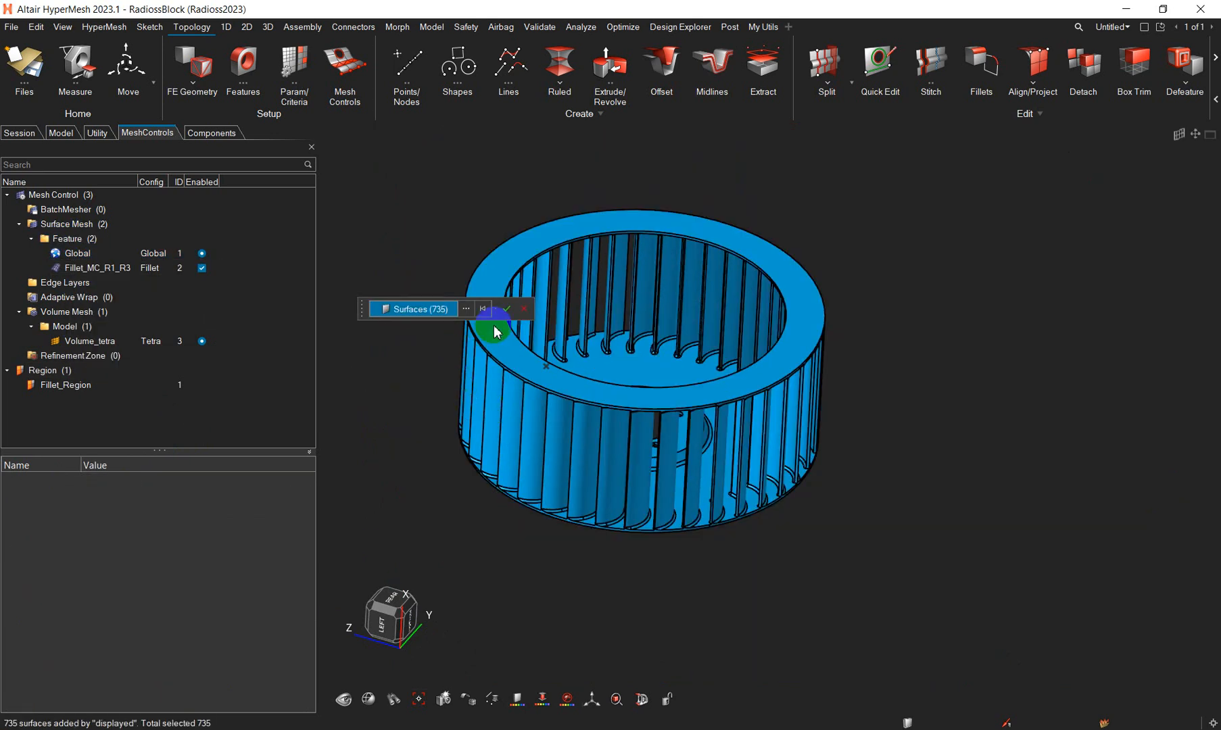
left_click(508, 311)
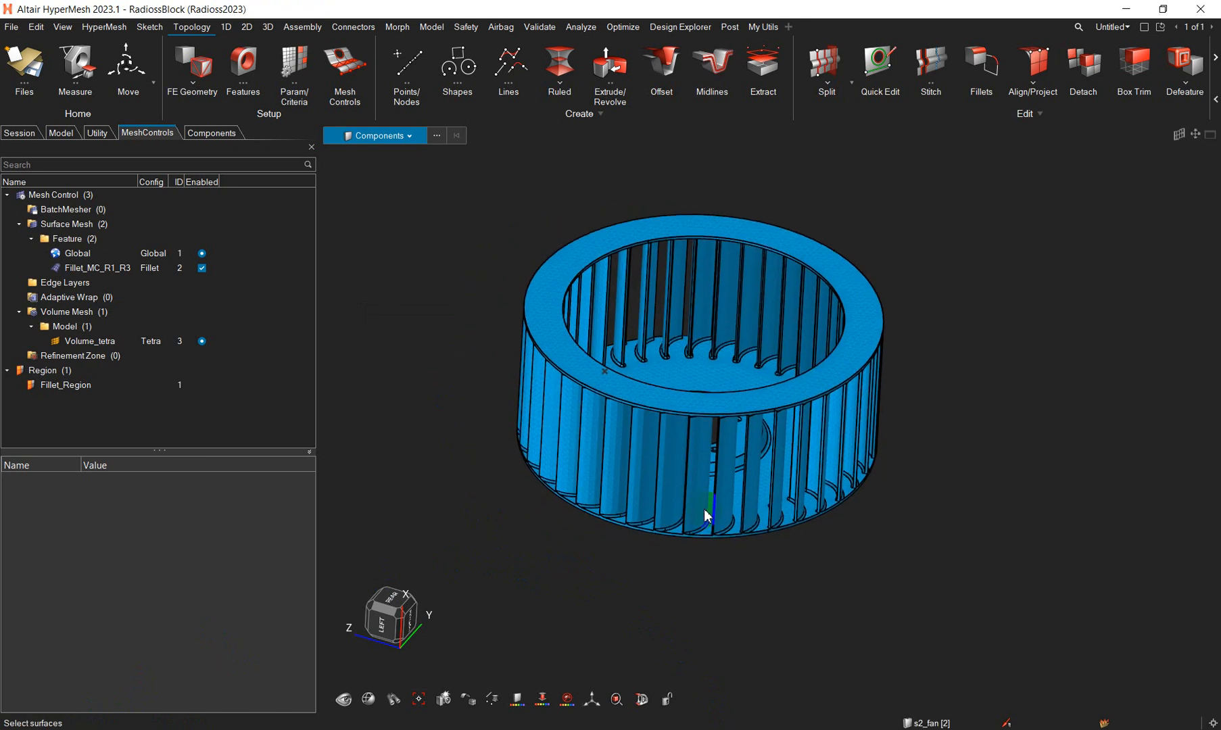
- Hide the geometry of component s2_fan while keeping its mesh displayed, and clear the component selection
scroll(684, 600, "up", 10)
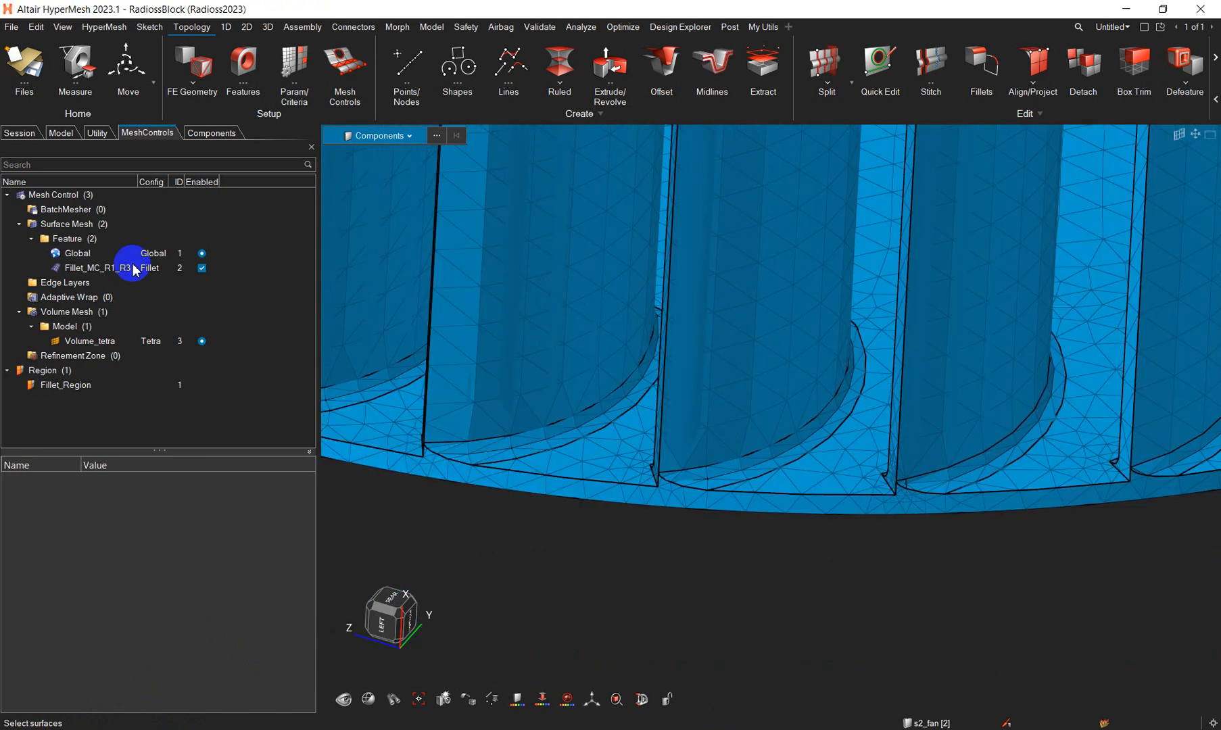
left_click(206, 132)
left_click(24, 196)
left_click(8, 196)
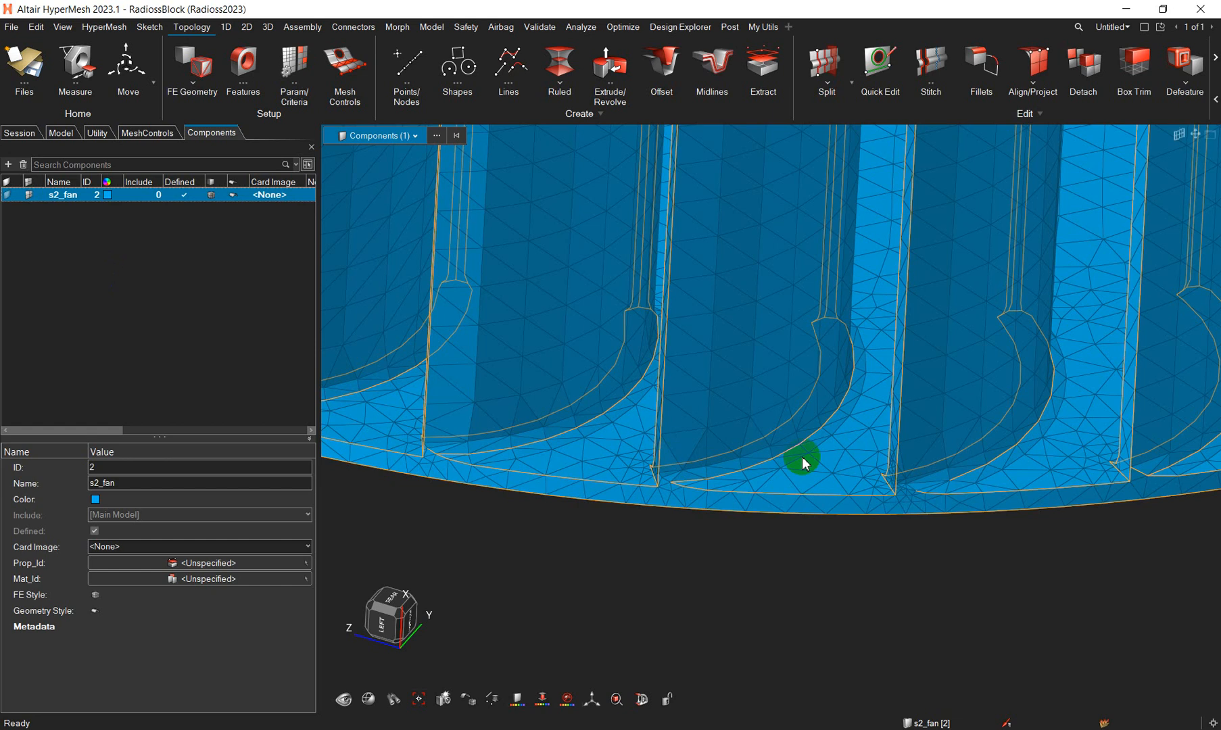
scroll(804, 458, "up", 4)
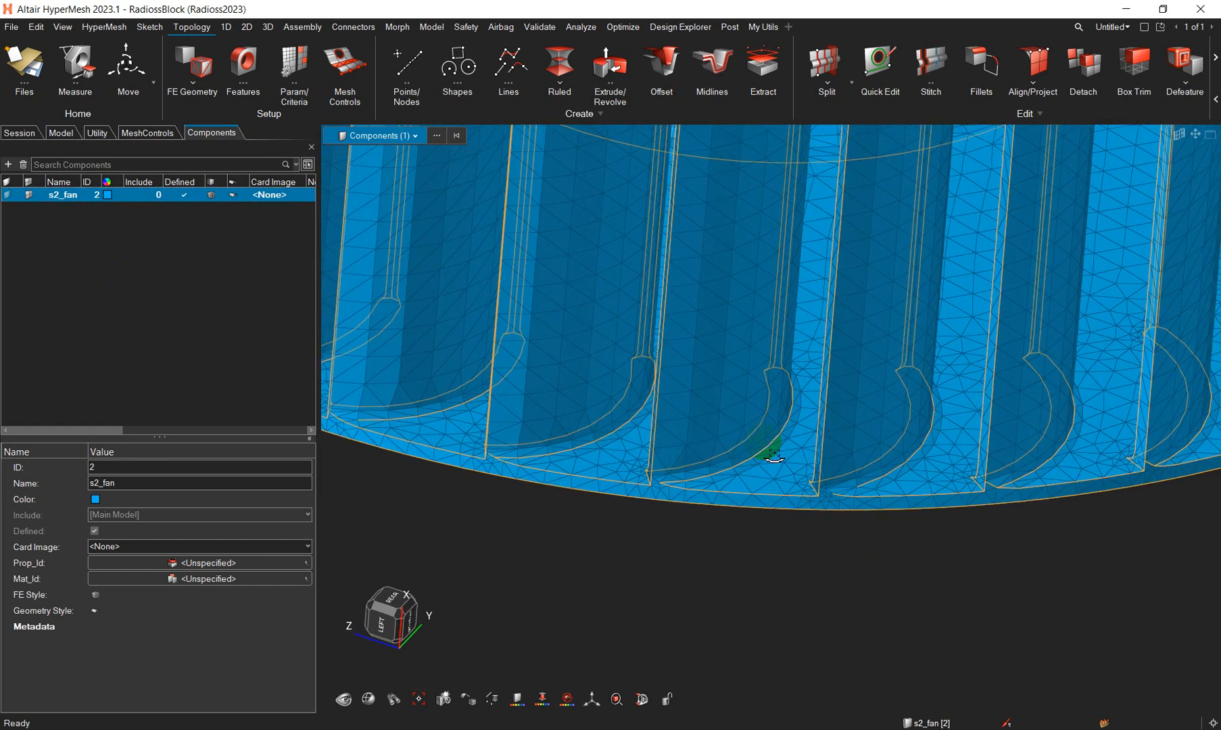
left_click(769, 557)
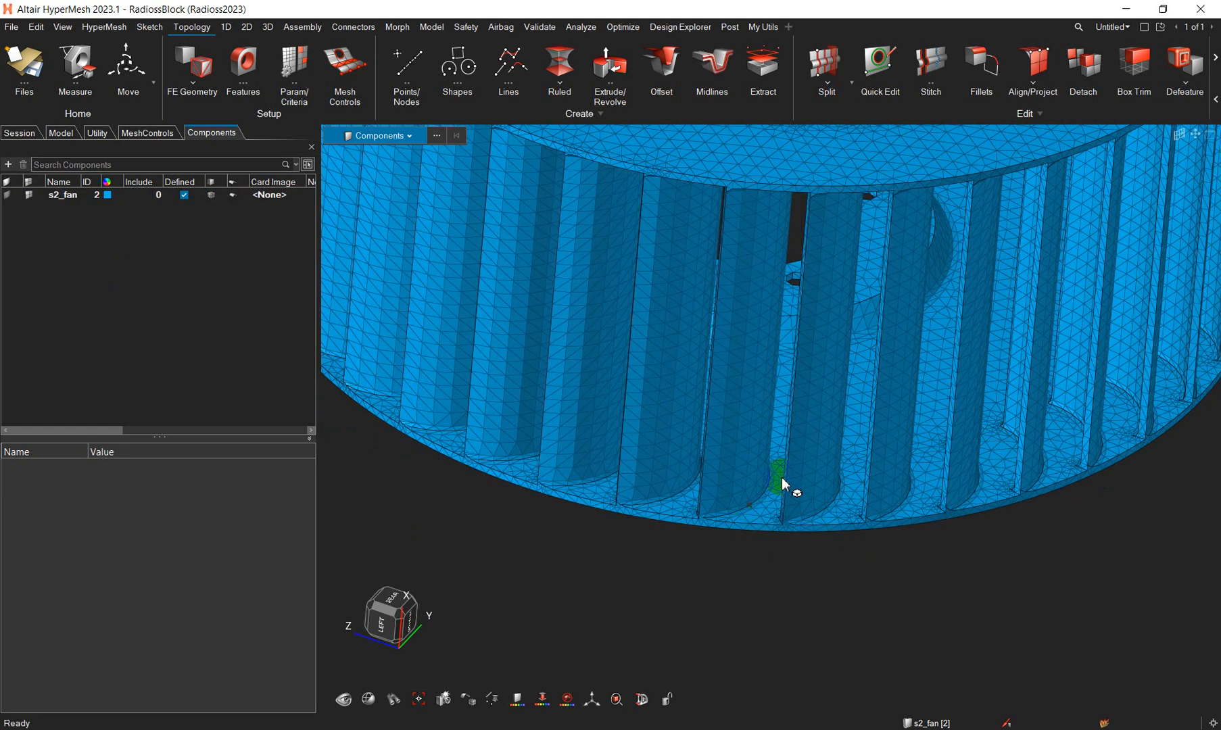
- Measure the element edge length across a fan blade and across the fillet row at the blade's base
scroll(744, 534, "up", 5)
mouse_move(731, 521)
left_mouse_down("ctrl")
mouse_move(778, 497)
mouse_move(792, 471)
mouse_move(829, 531)
left_mouse_up("ctrl")
middle_click_drag(829, 531, 859, 495)
scroll(881, 552, "down", 3)
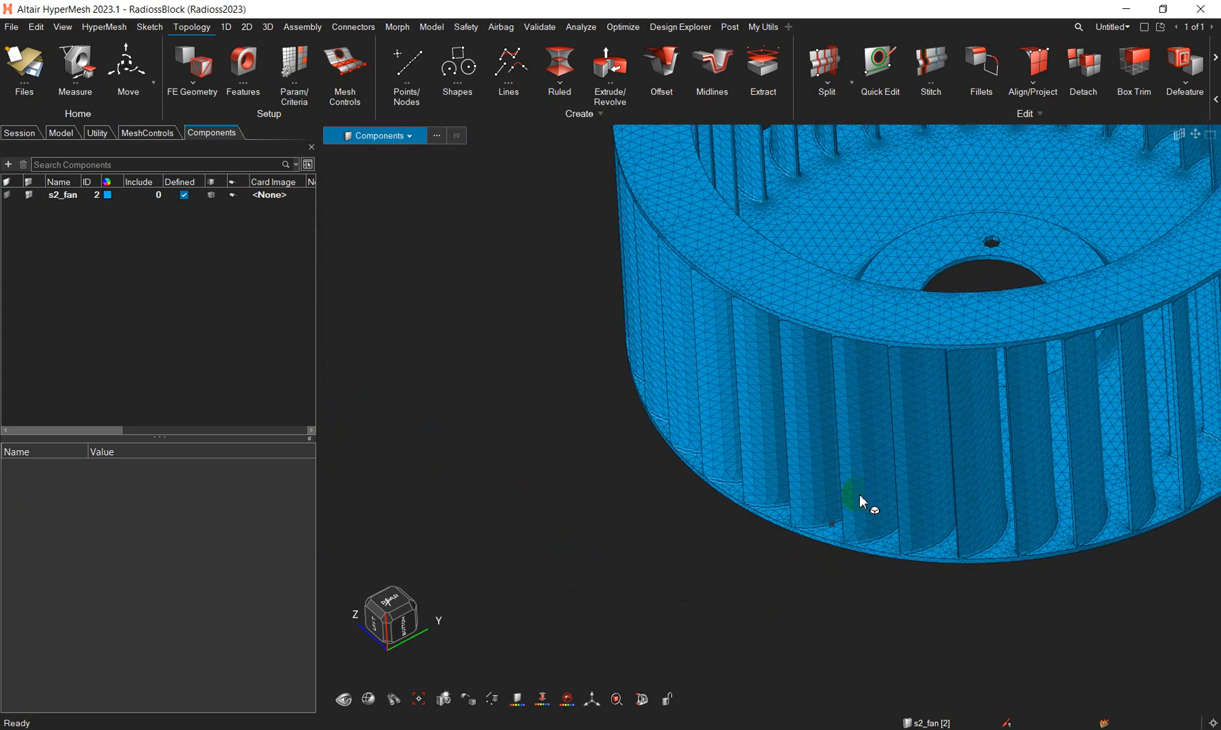
scroll(859, 495, "up", 5)
left_click(75, 81)
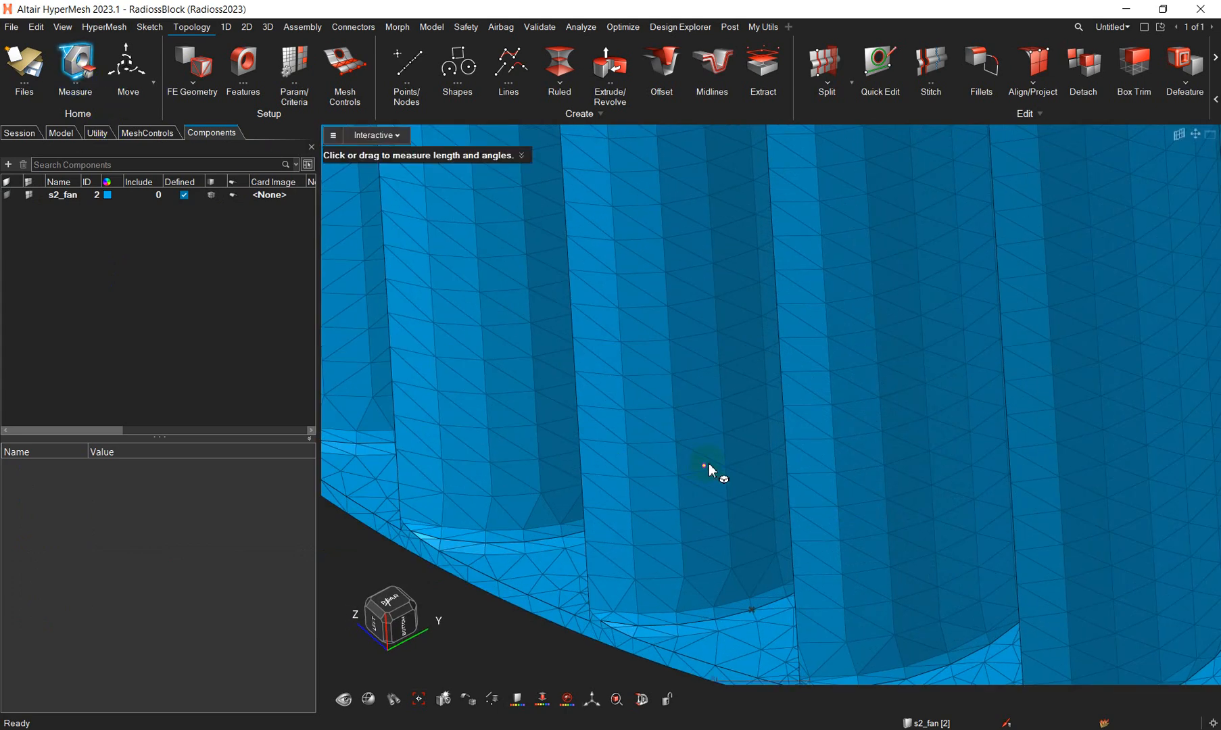
scroll(610, 617, "up", 5)
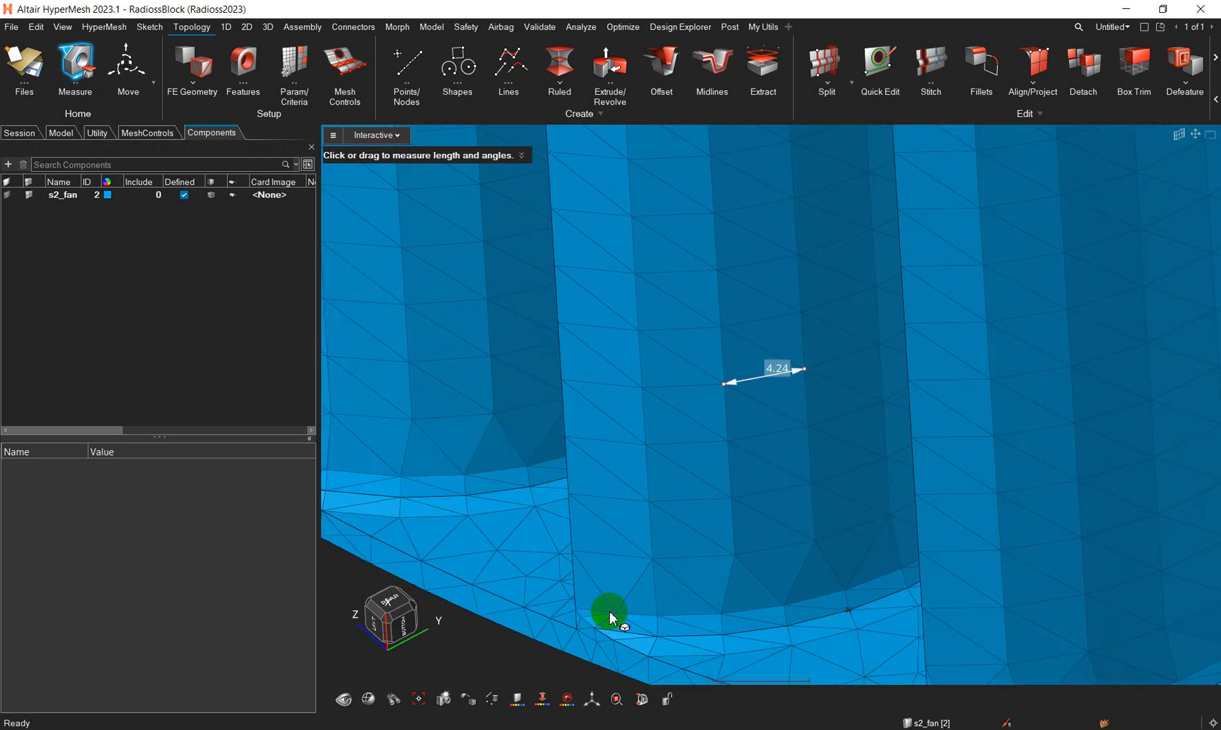
scroll(708, 663, "down", 6)
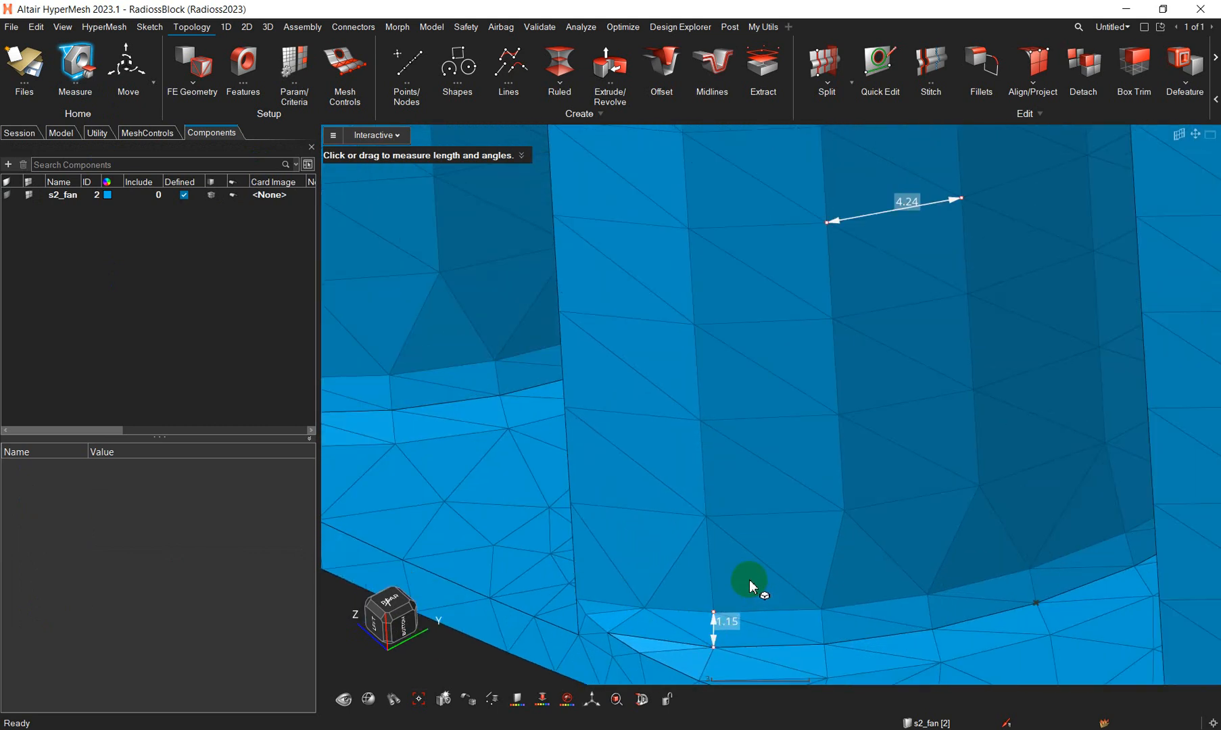
scroll(871, 602, "down", 8)
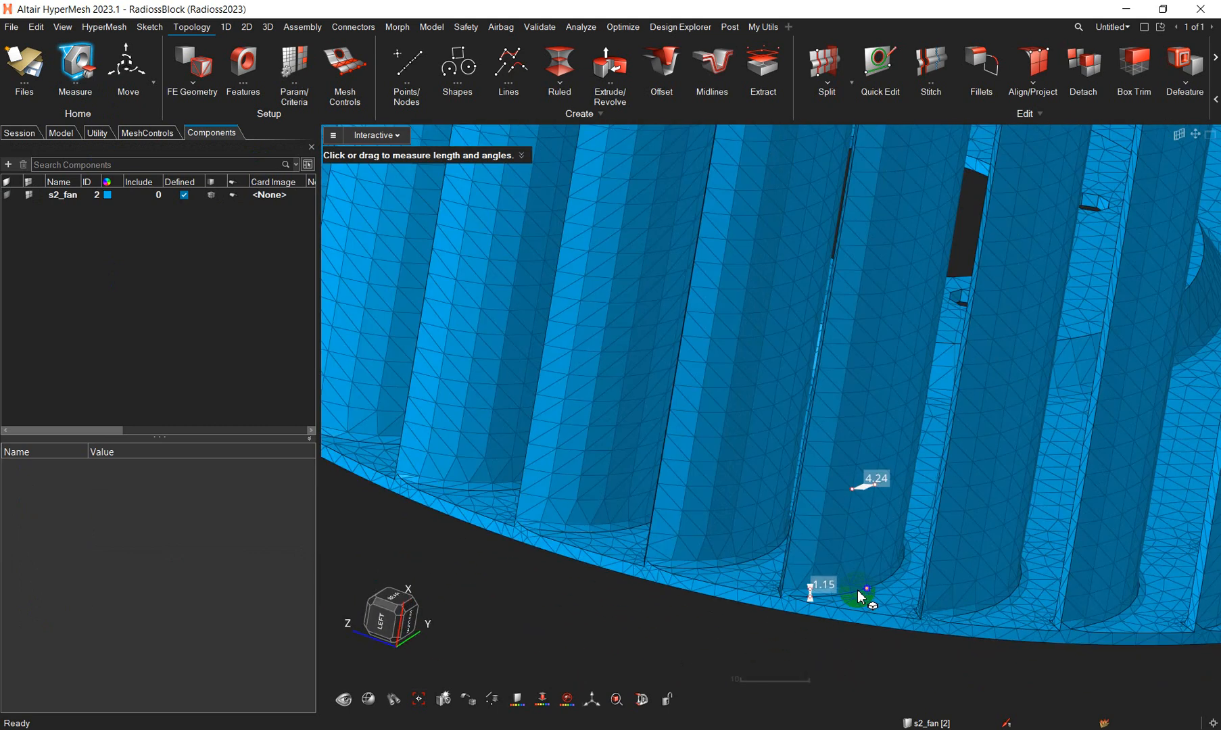
right_click_drag(702, 537, 654, 535)
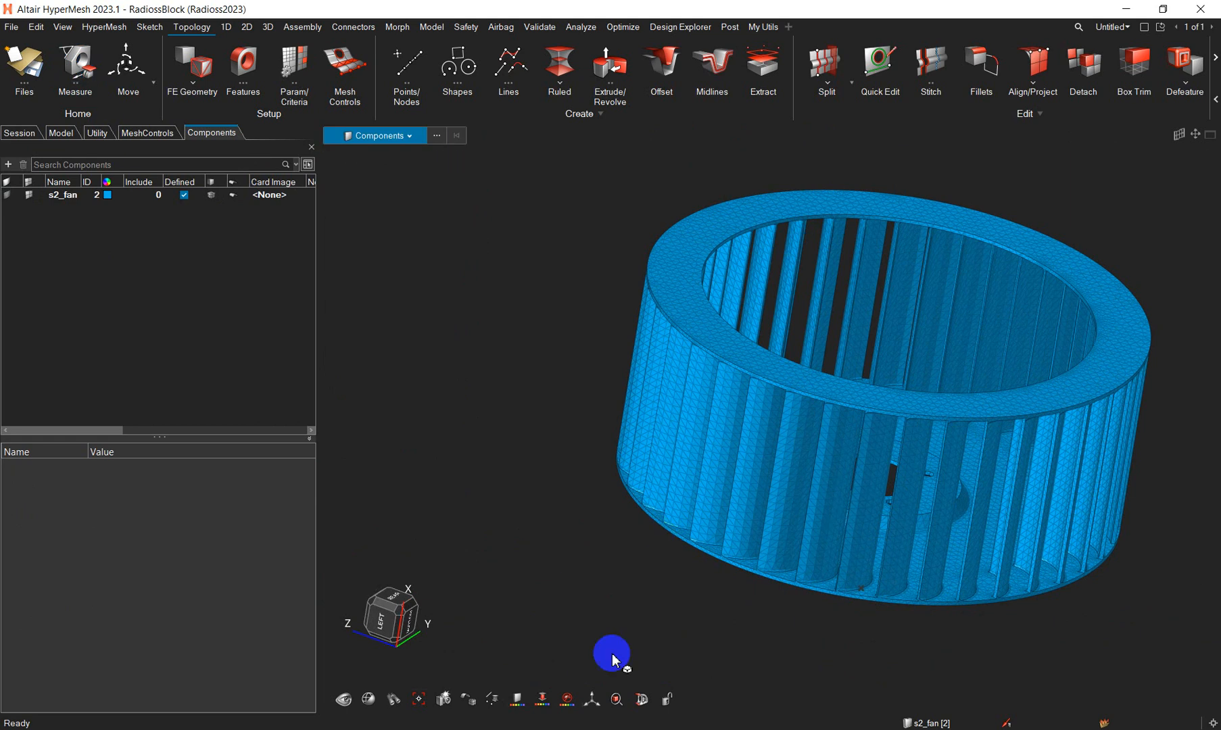
- Add a section cut through the fan wheel and examine the surface mesh inside the rim, blades and base plate
left_click(643, 700)
left_click(760, 626)
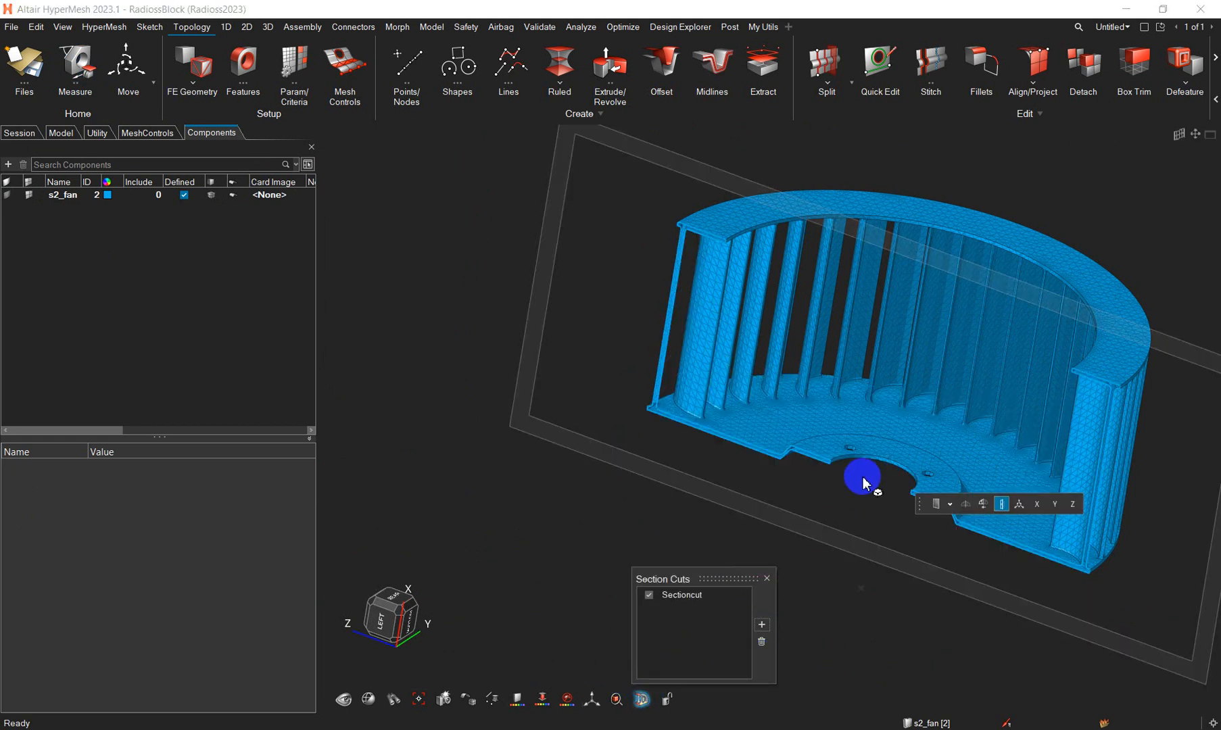
middle_click_drag(863, 476, 839, 379)
right_click_drag(726, 311, 714, 392)
scroll(713, 392, "up", 8)
scroll(697, 397, "down", 7)
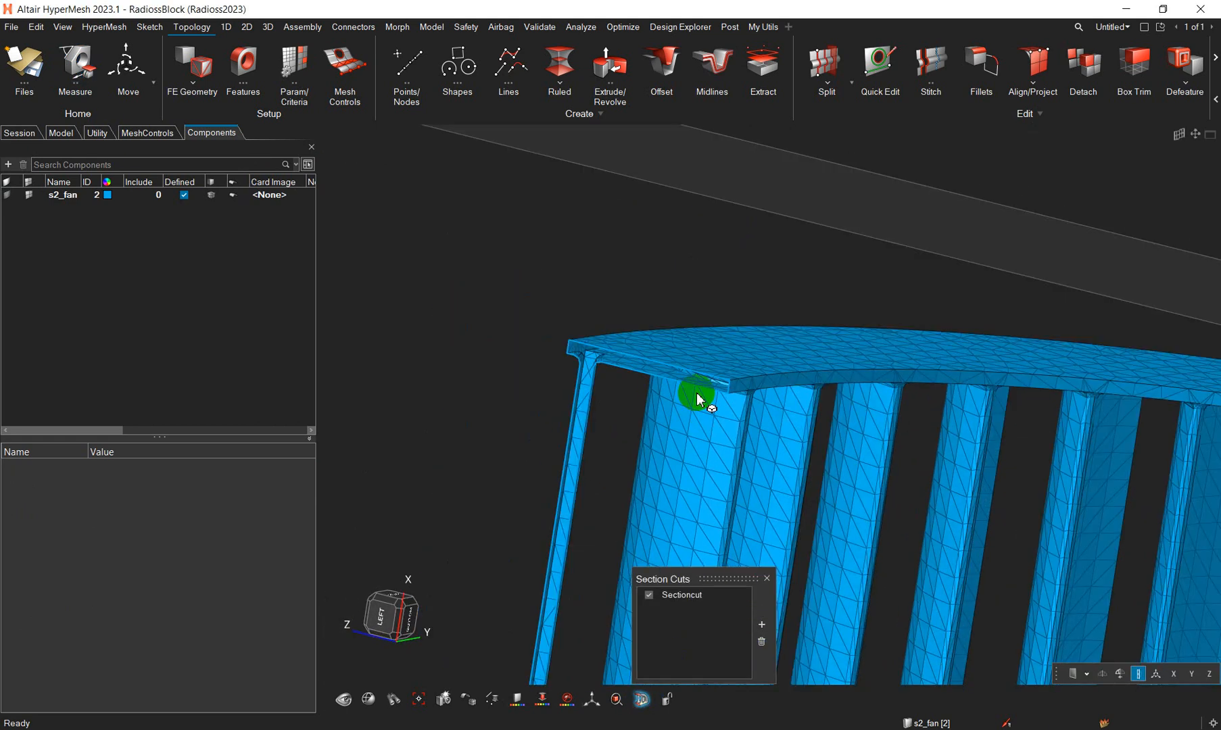
right_click_drag(720, 298, 669, 234)
scroll(670, 233, "down", 5)
middle_click_drag(771, 398, 618, 515)
scroll(698, 459, "up", 5)
scroll(618, 516, "down", 6)
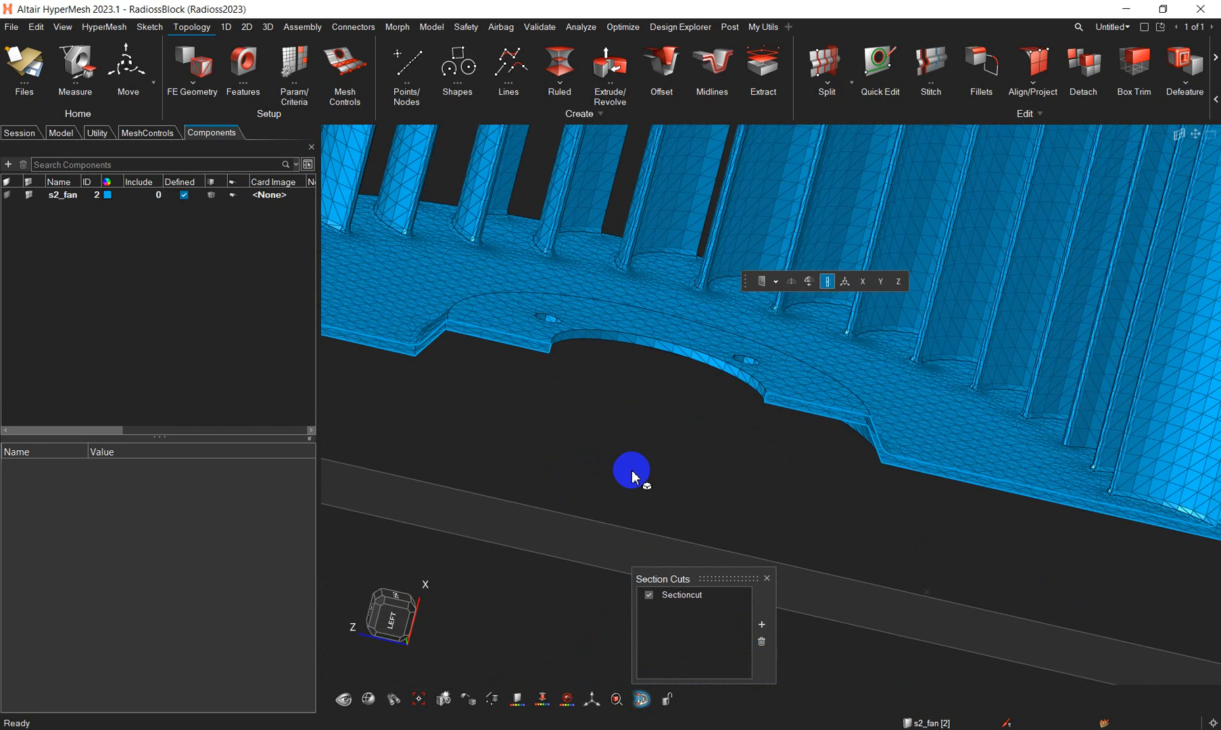
- Delete the section cut so the whole fan is displayed
left_click(767, 579)
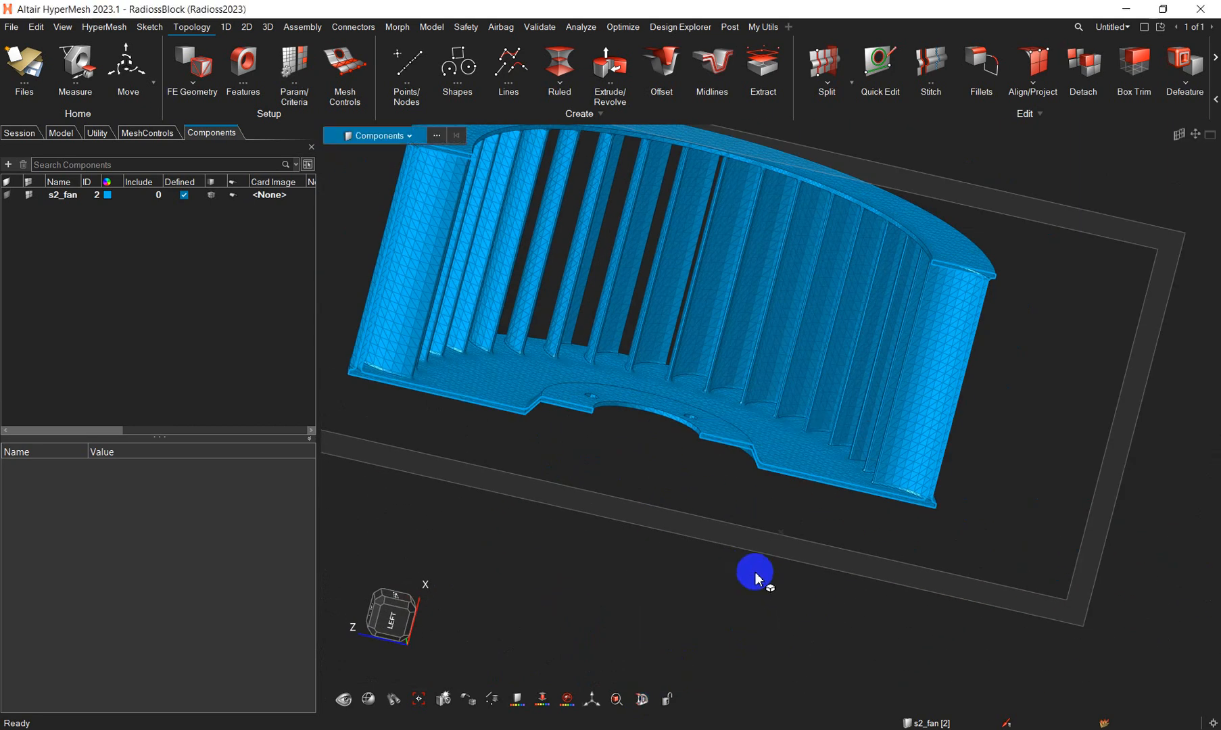
left_click(646, 701)
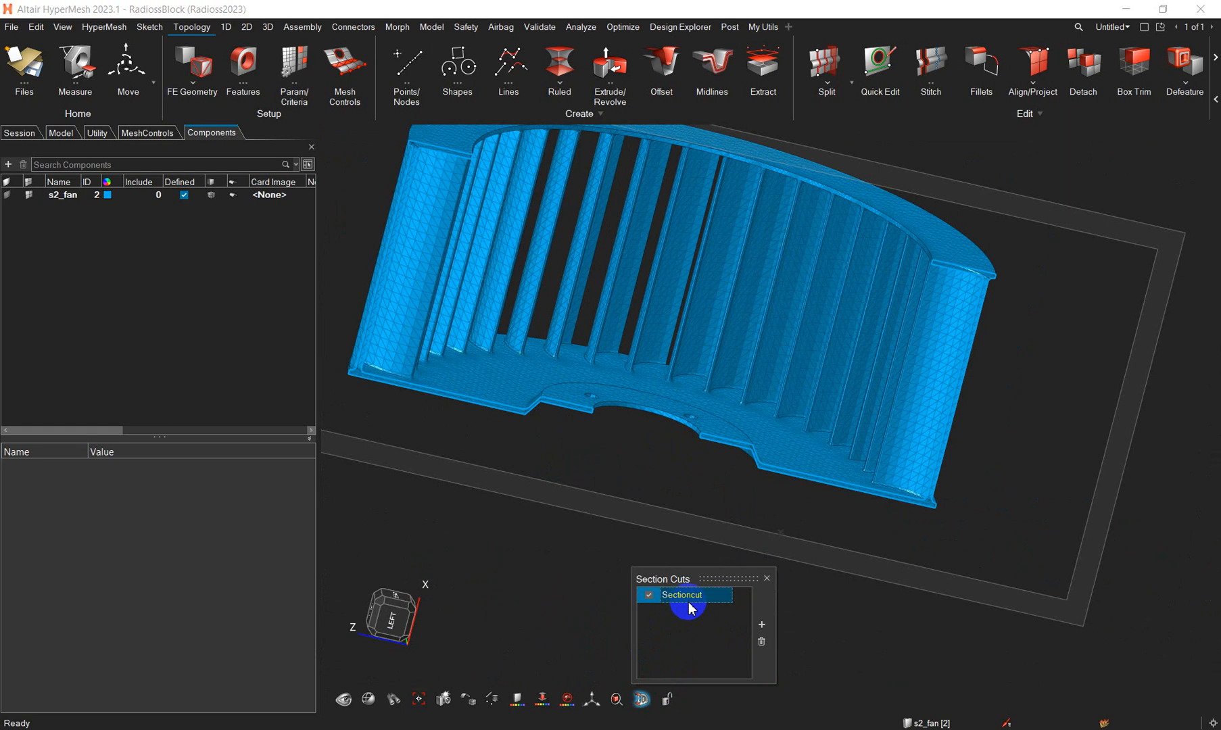
left_click(761, 641)
scroll(845, 468, "down", 3)
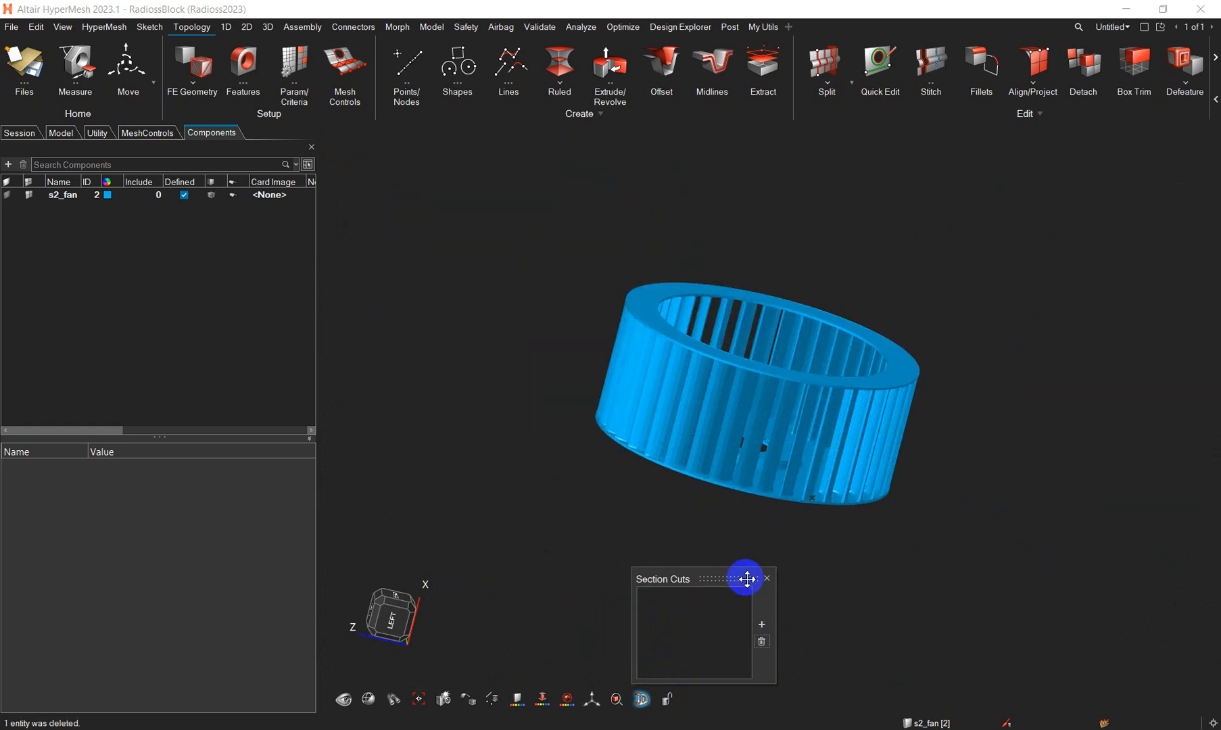
left_click(766, 579)
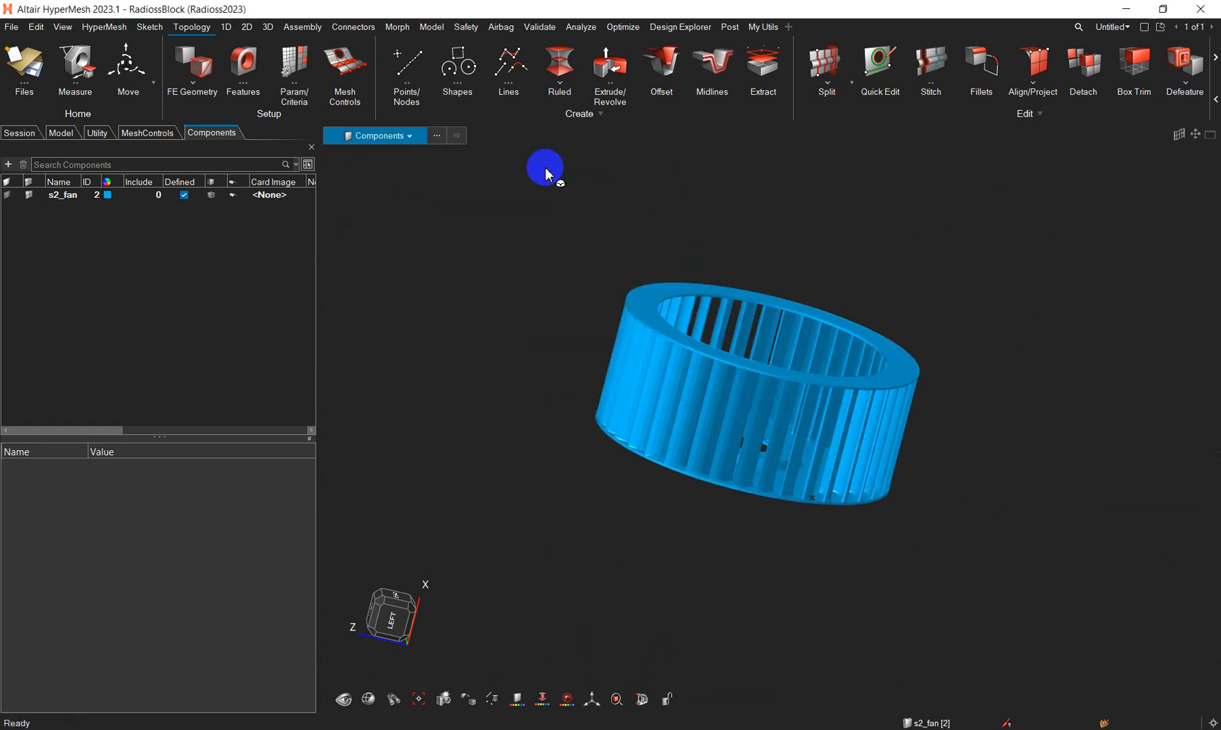
- Check the fan's surface mesh for free boundary and T-connection edges, and leave the check
left_click(541, 28)
left_click(406, 64)
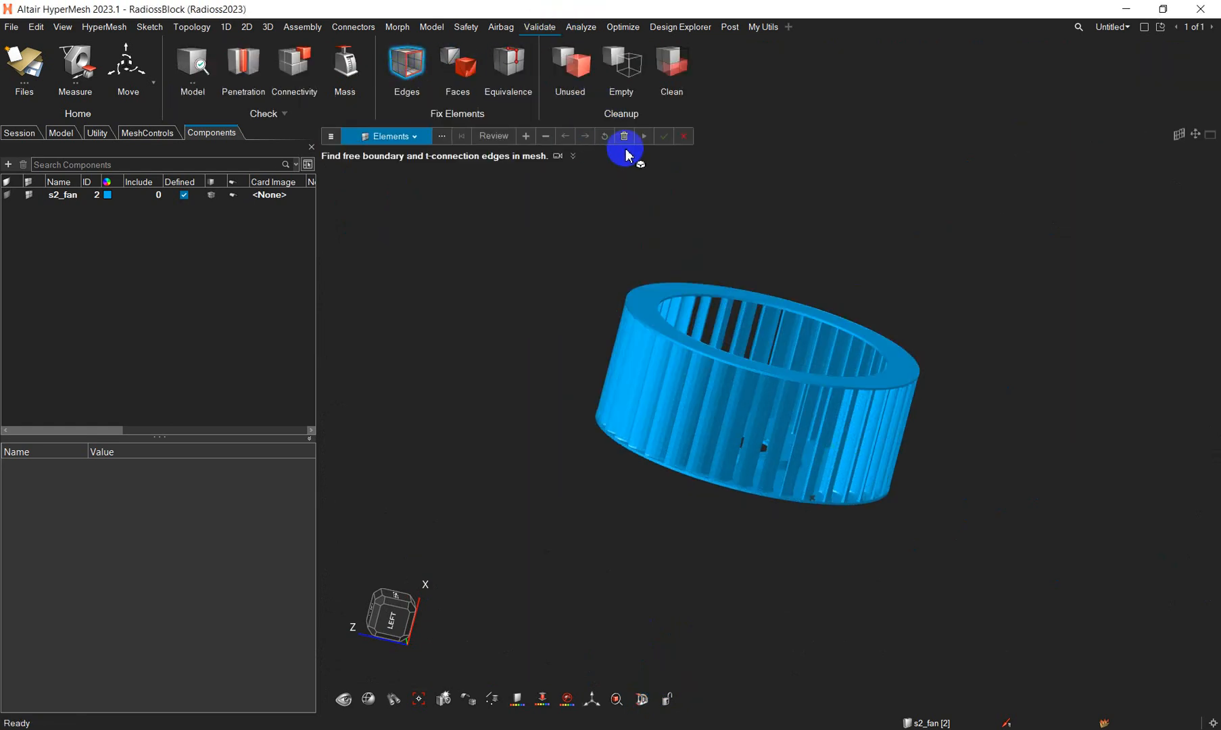
left_click(644, 136)
left_click(574, 223)
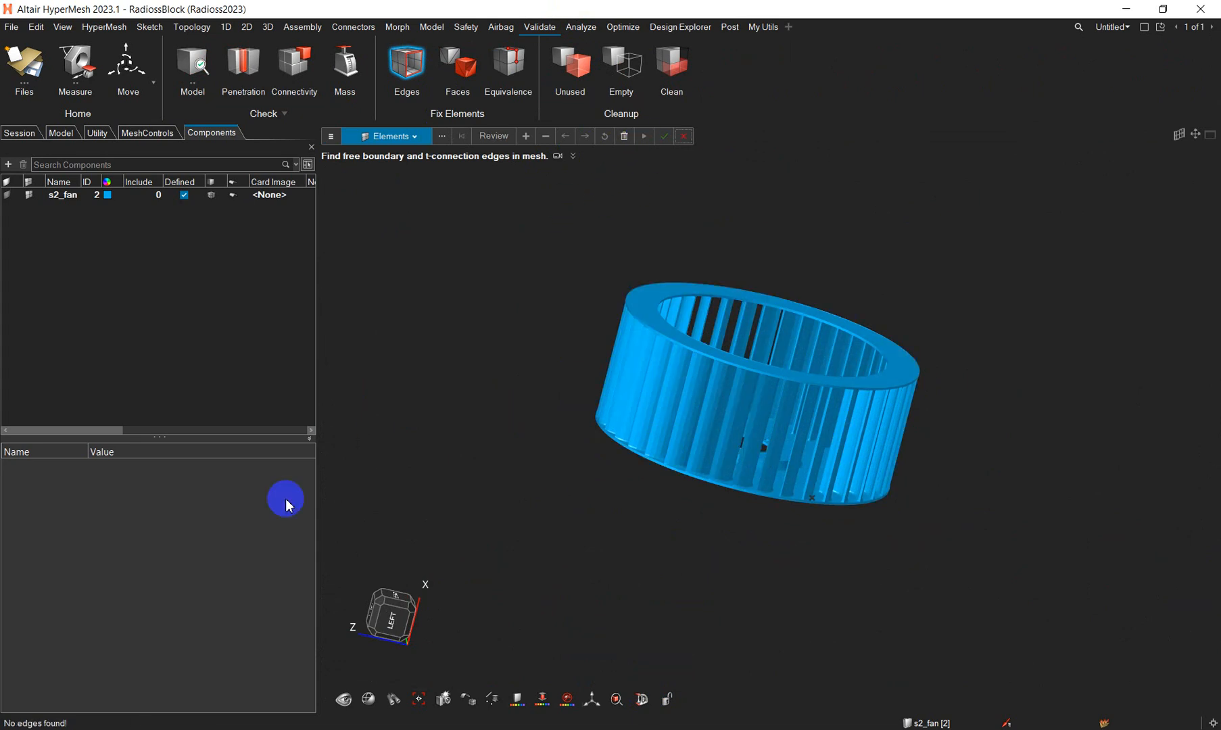
left_click(683, 136)
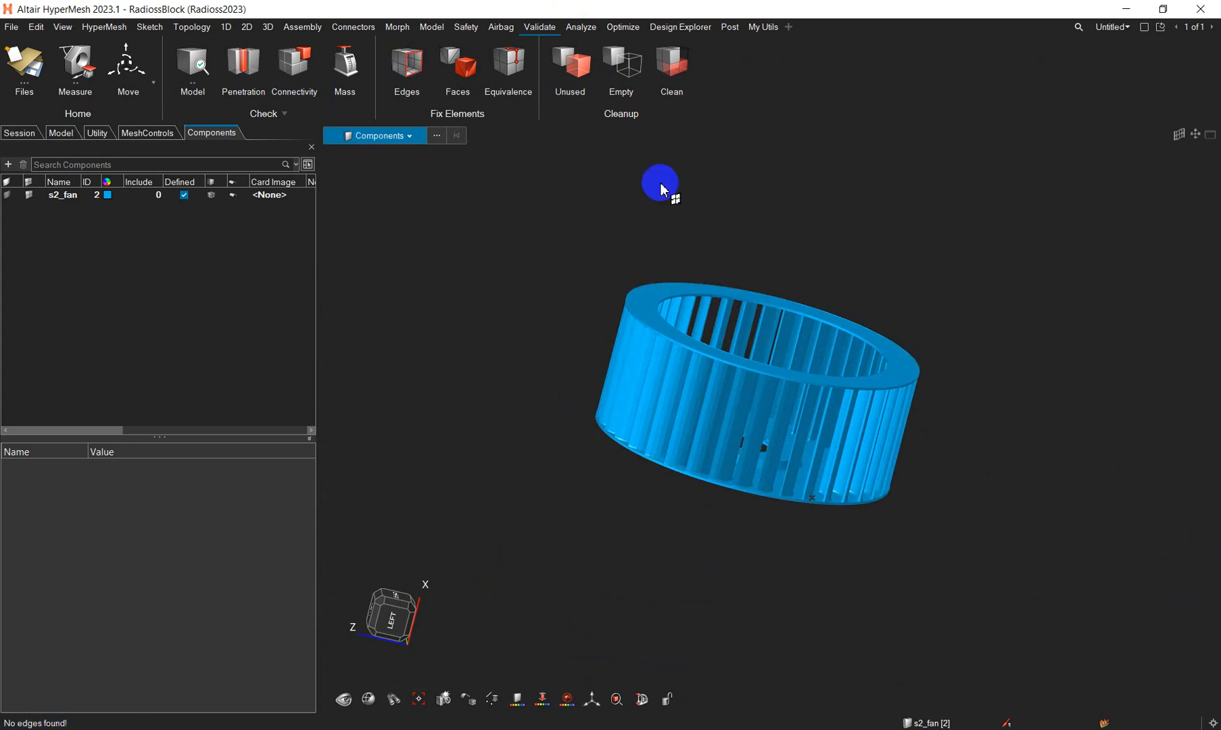
scroll(609, 237, "down", 2)
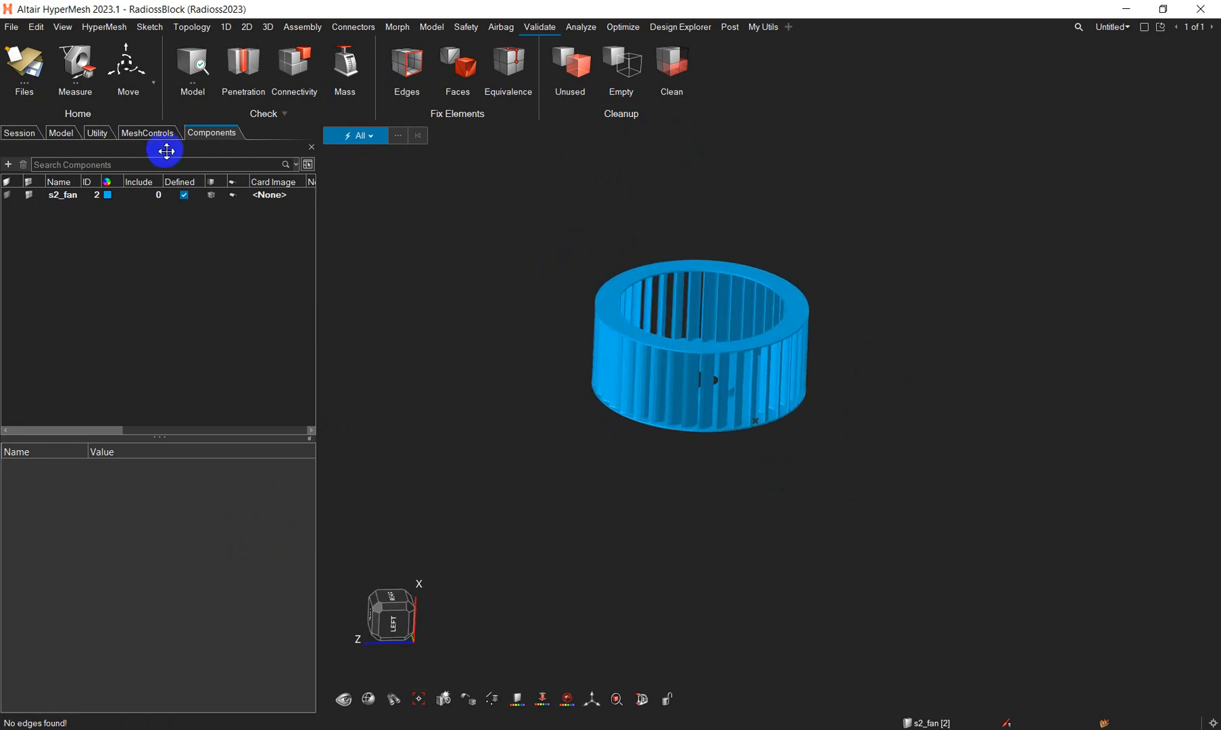
left_click(150, 133)
left_click(175, 357)
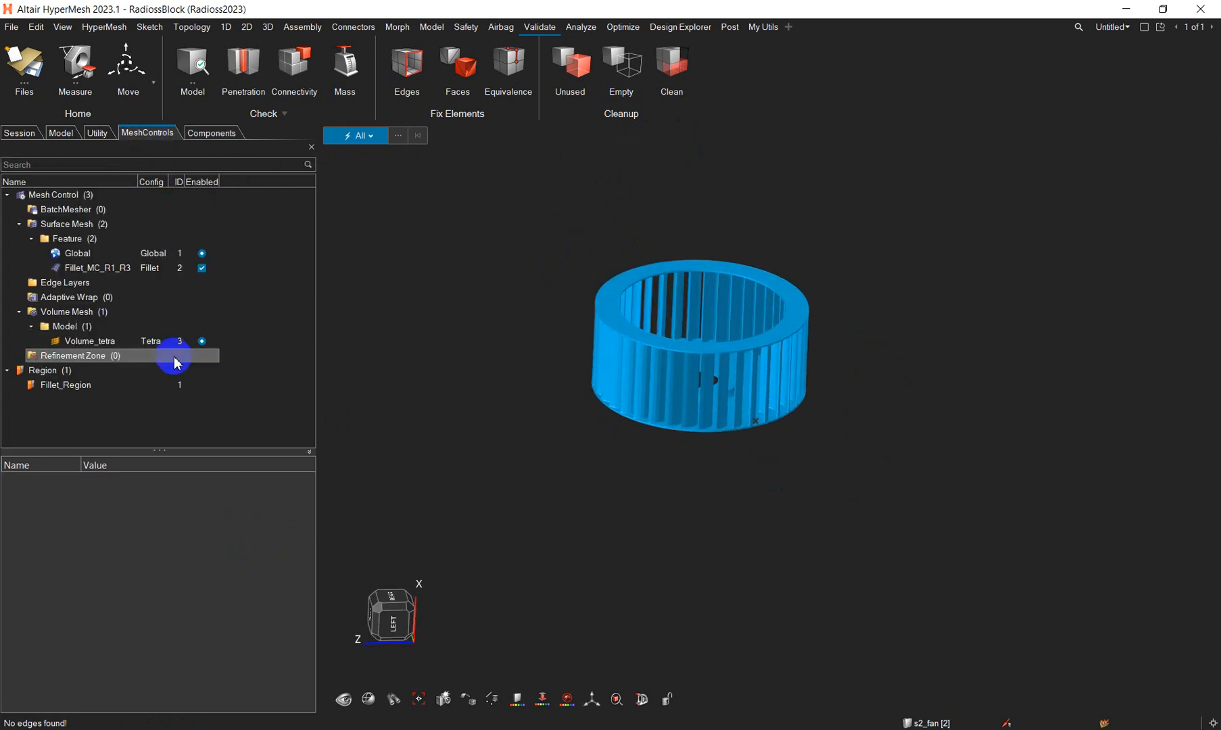
left_click(207, 132)
left_click(155, 133)
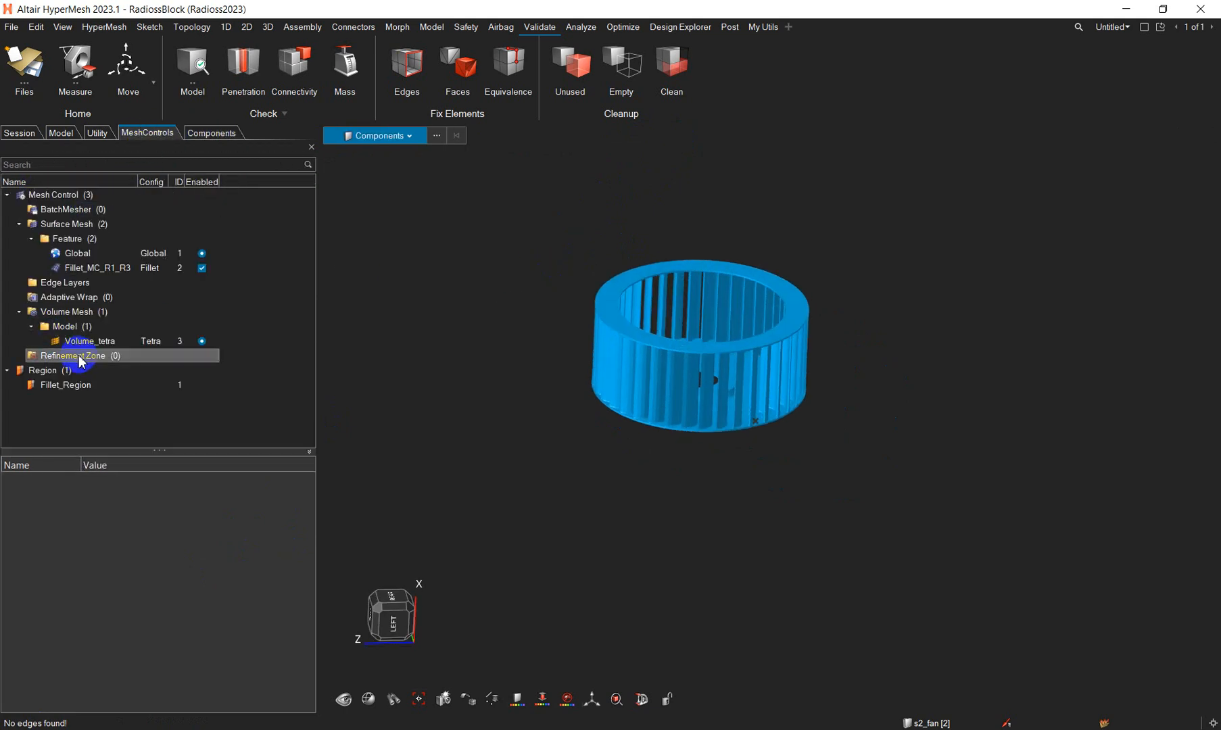
right_click(76, 327)
right_click(70, 313)
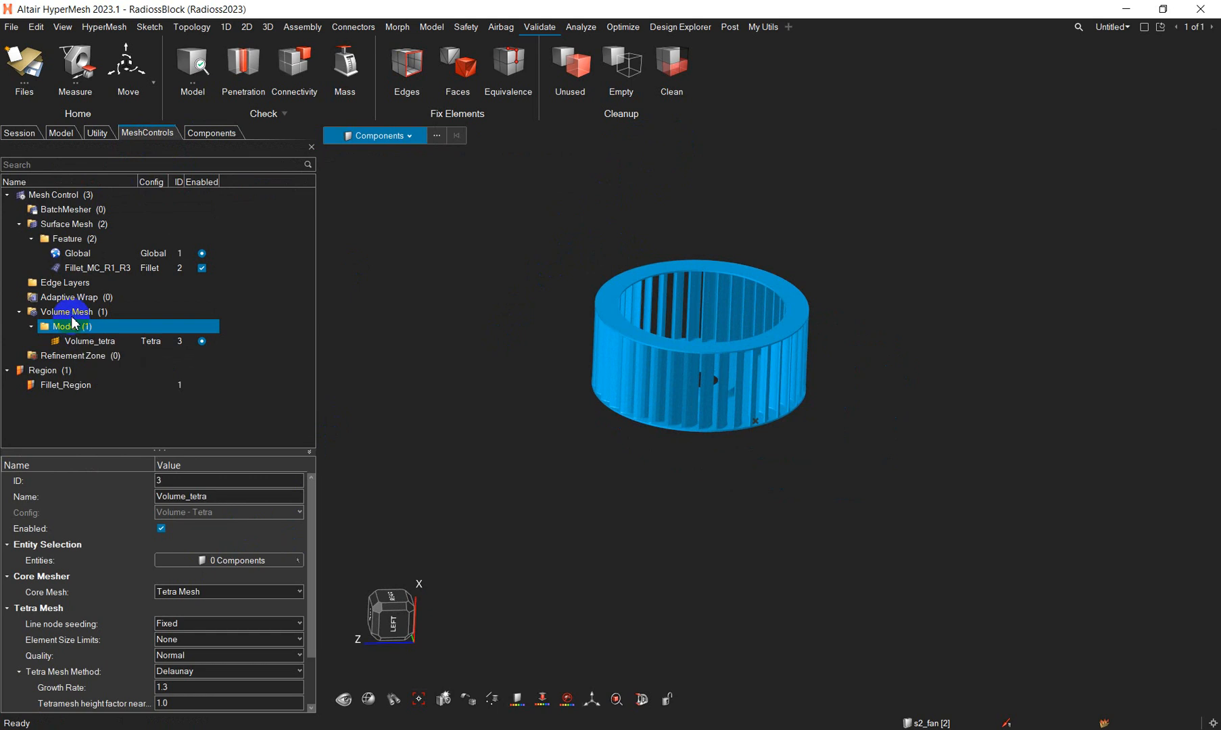
right_click(72, 314)
left_click(95, 346)
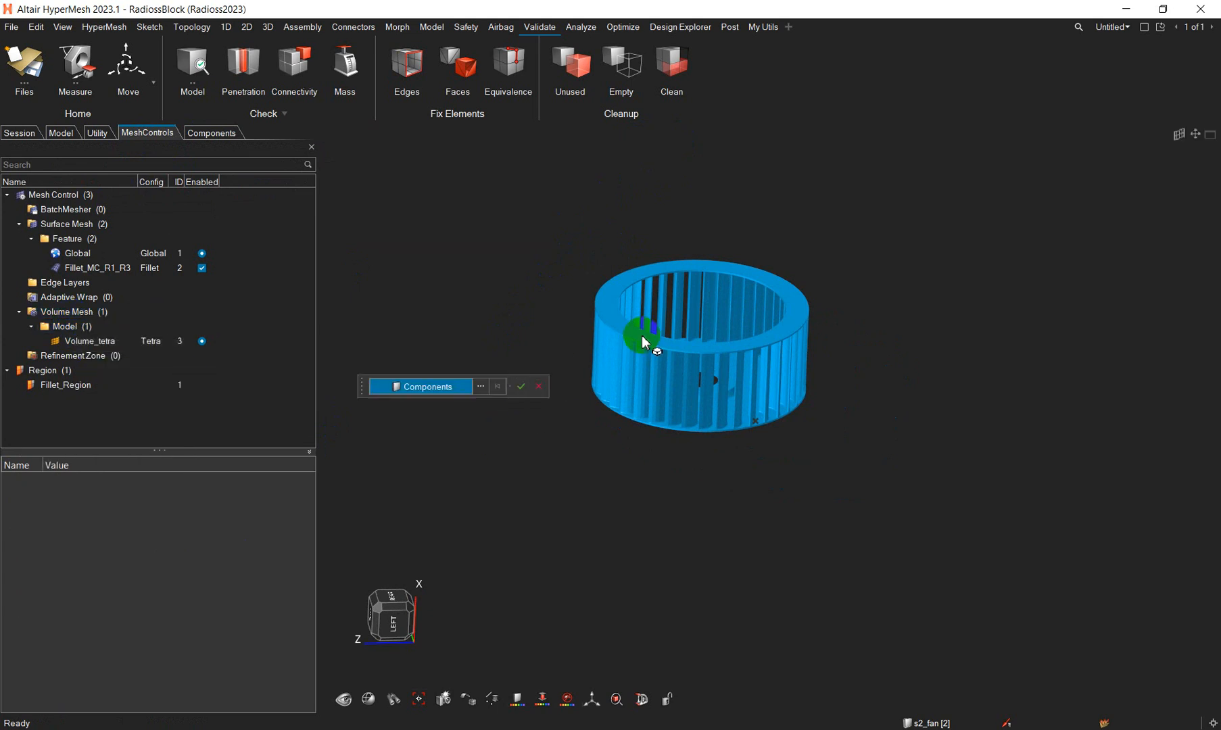
left_click(613, 327)
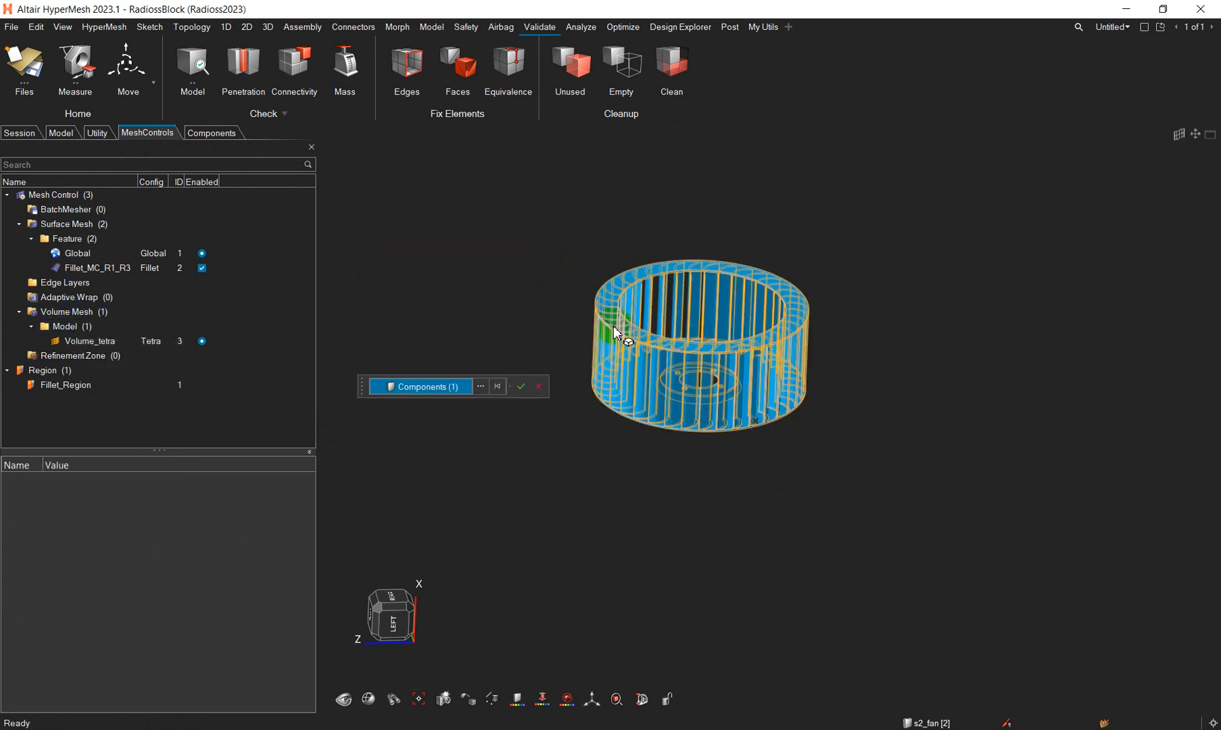
left_click(540, 387)
- Assign the s2_fan component as the entity of the Volume_tetra mesh control
left_click(95, 340)
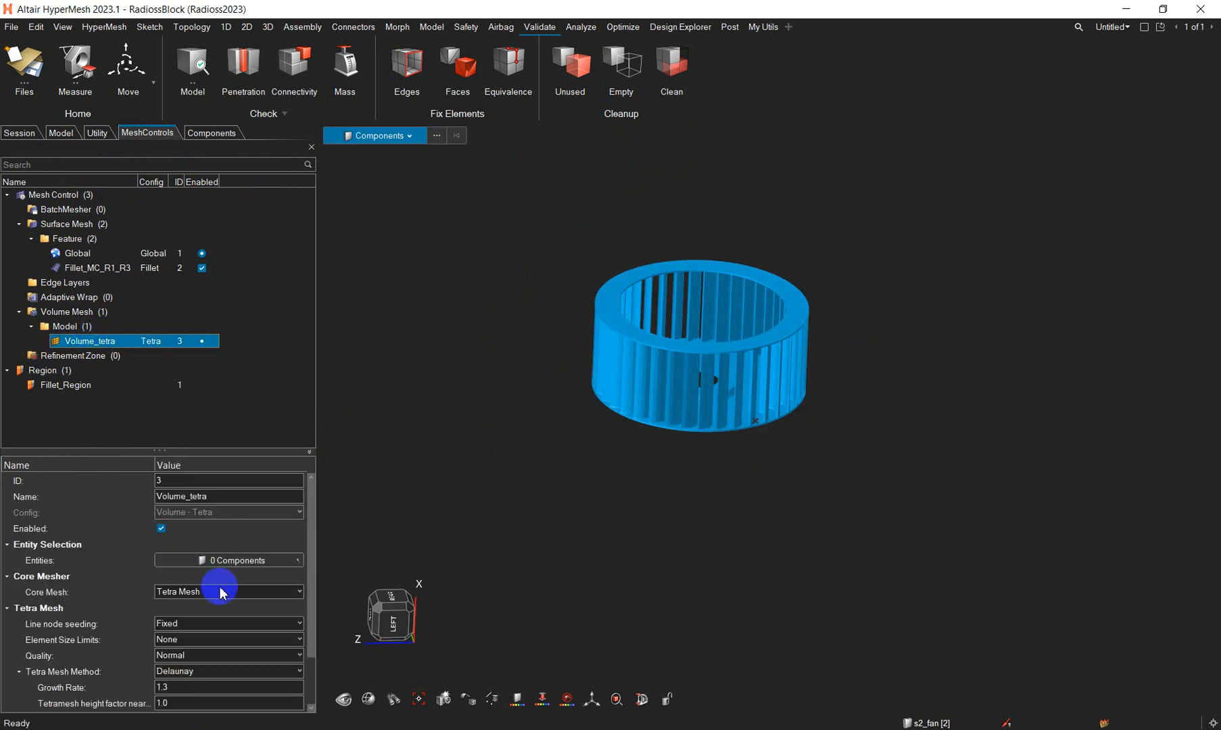
left_click(253, 560)
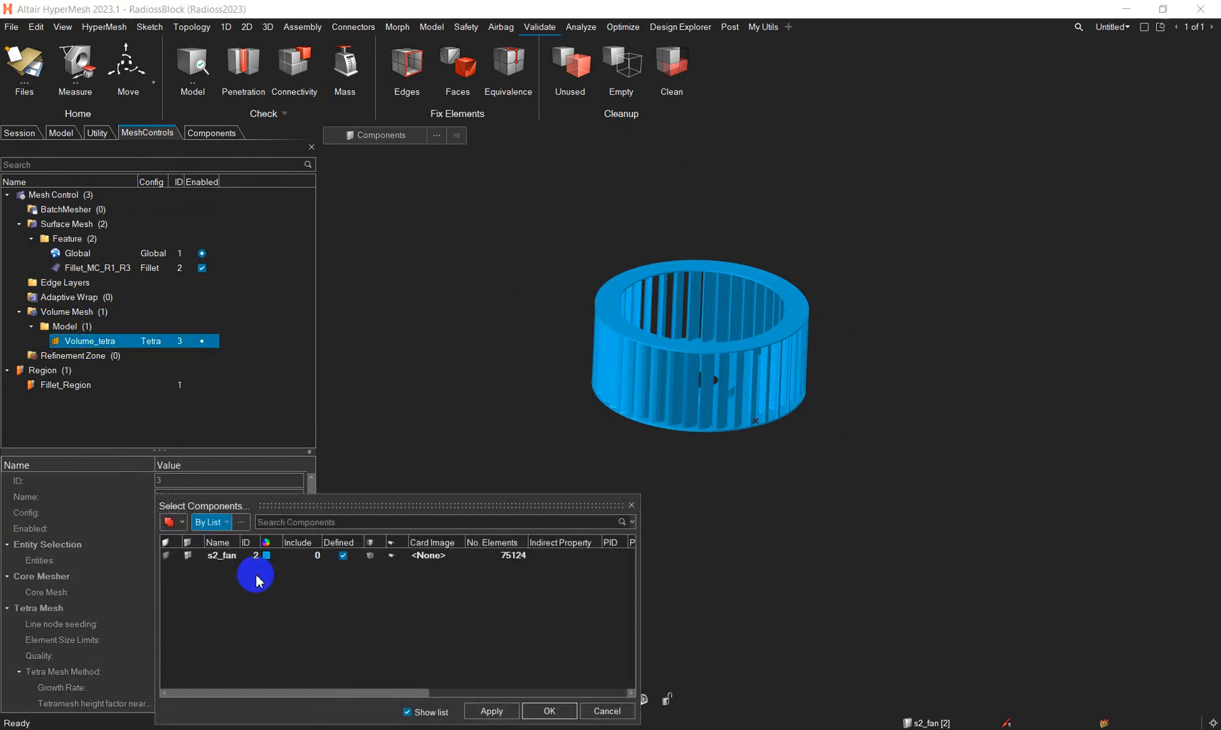
left_click(215, 556)
left_click(549, 712)
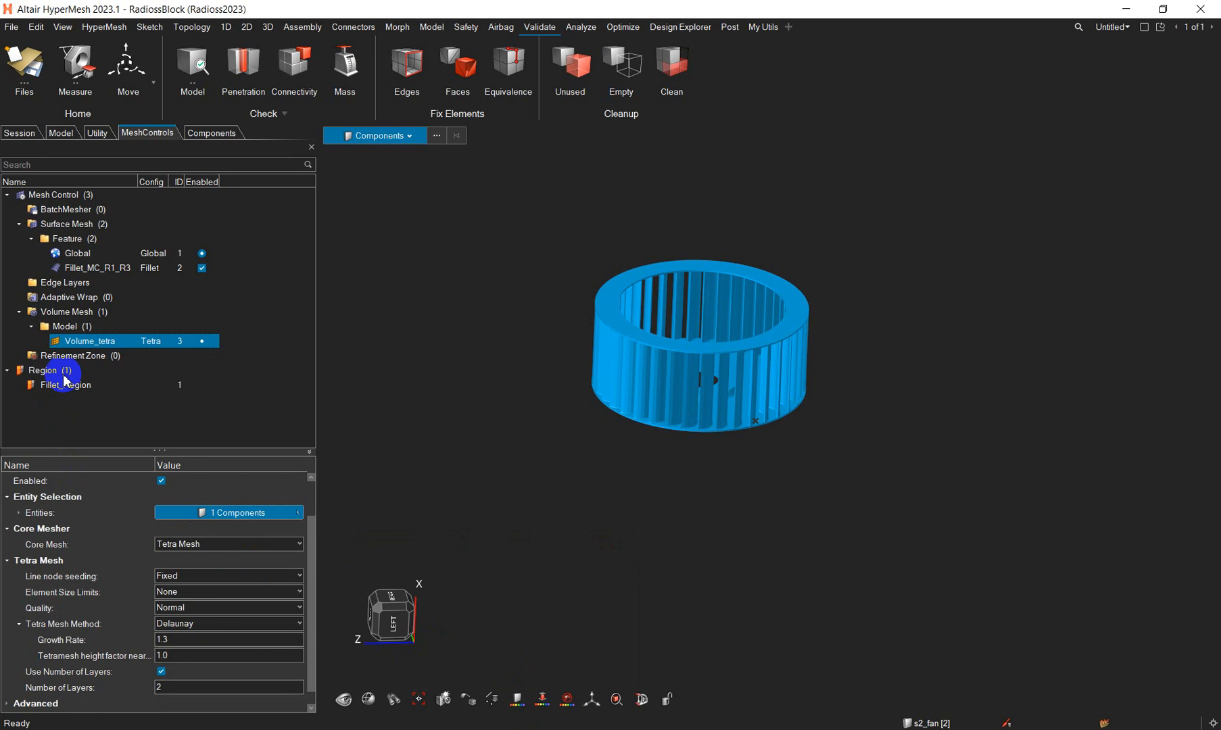
- Generate the tetra volume mesh of the fan from the Volume Mesh controls
left_click(68, 311)
right_click(81, 313)
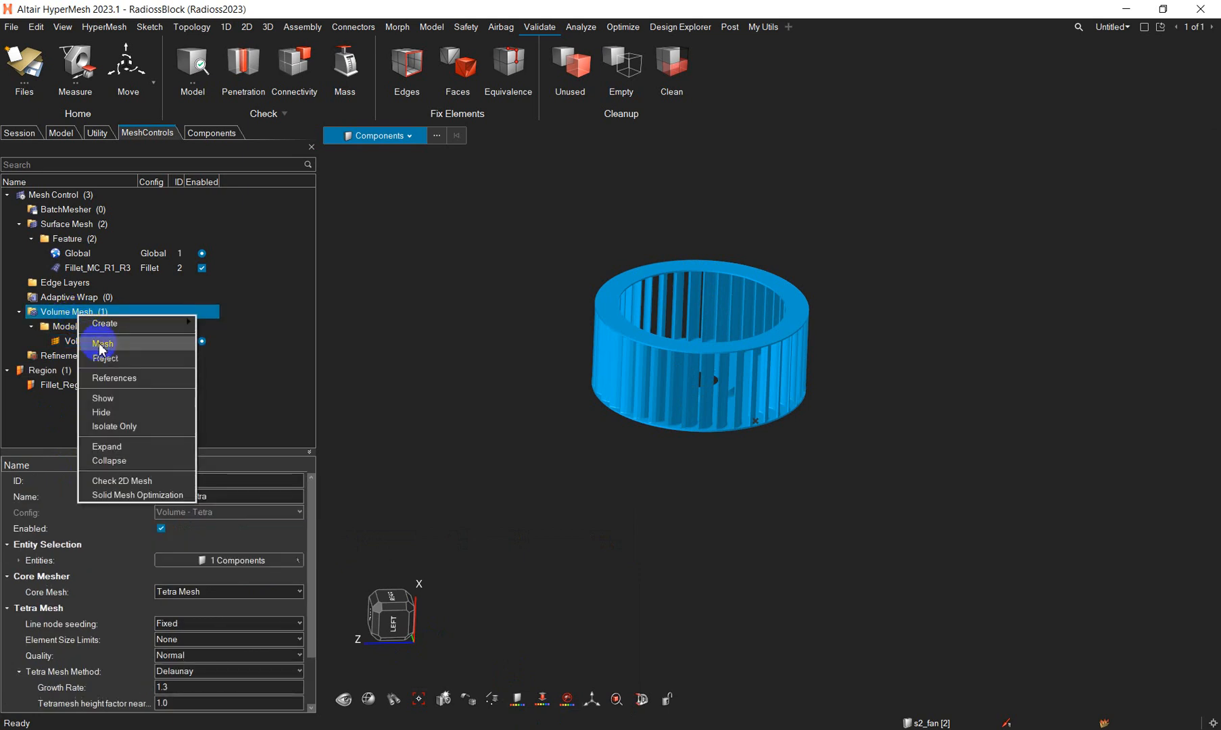
left_click(103, 344)
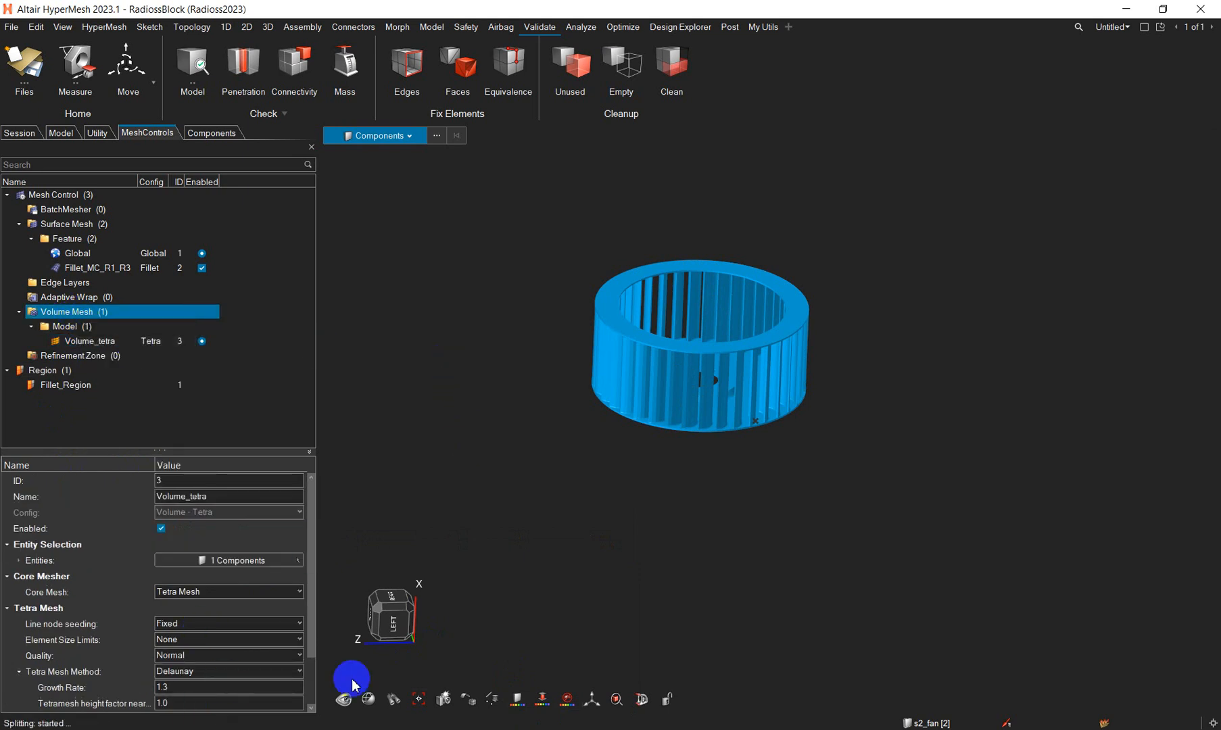
- Add a section cut through the volume-meshed fan and show whole tetra elements along the cut
right_click_drag(674, 475, 643, 509)
scroll(686, 460, "up", 5)
mouse_move(660, 549)
middle_mouse_down()
mouse_move(647, 551)
mouse_move(695, 533)
mouse_move(663, 540)
mouse_move(660, 553)
middle_mouse_up()
left_click(642, 700)
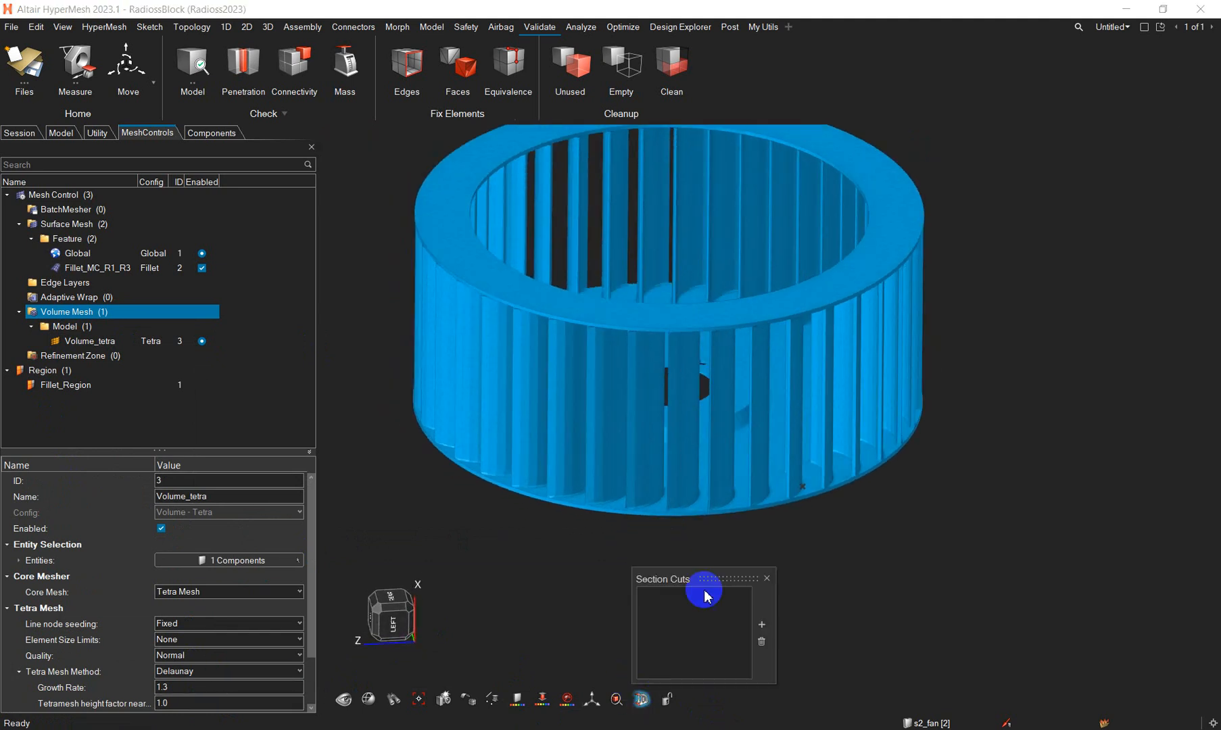
right_click_drag(823, 512, 902, 552)
scroll(639, 438, "up", 8)
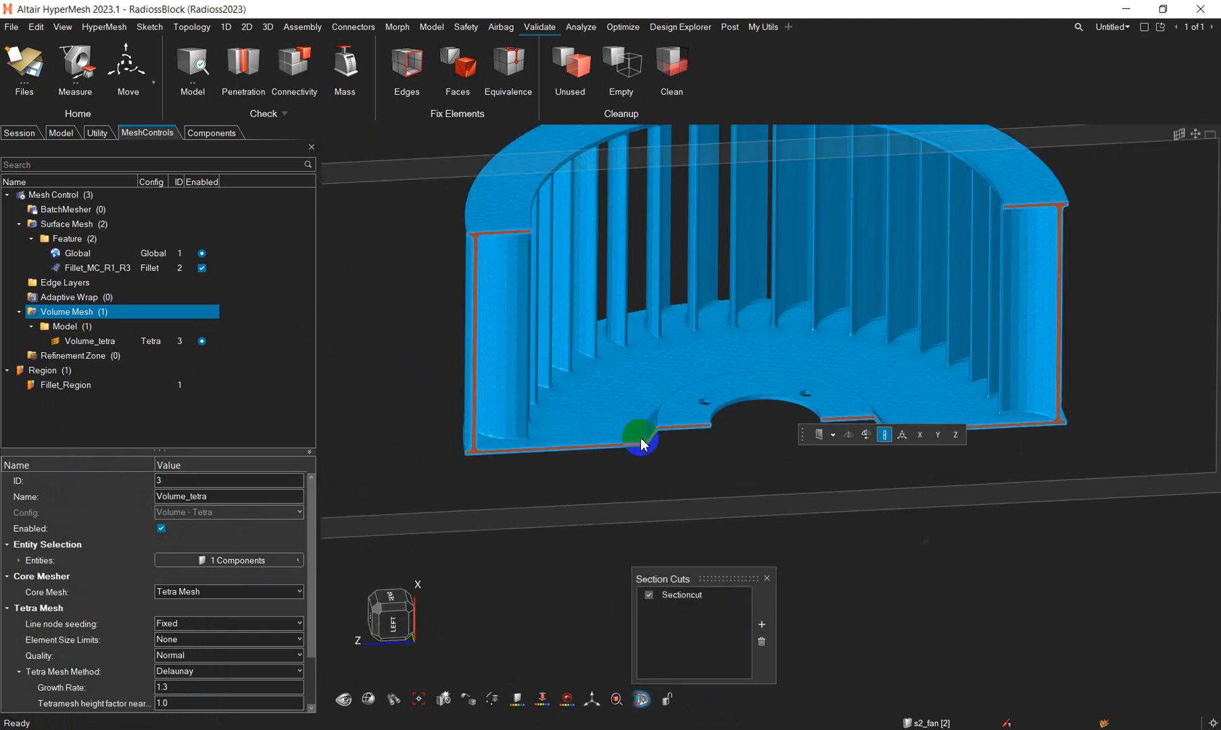
scroll(689, 483, "down", 3)
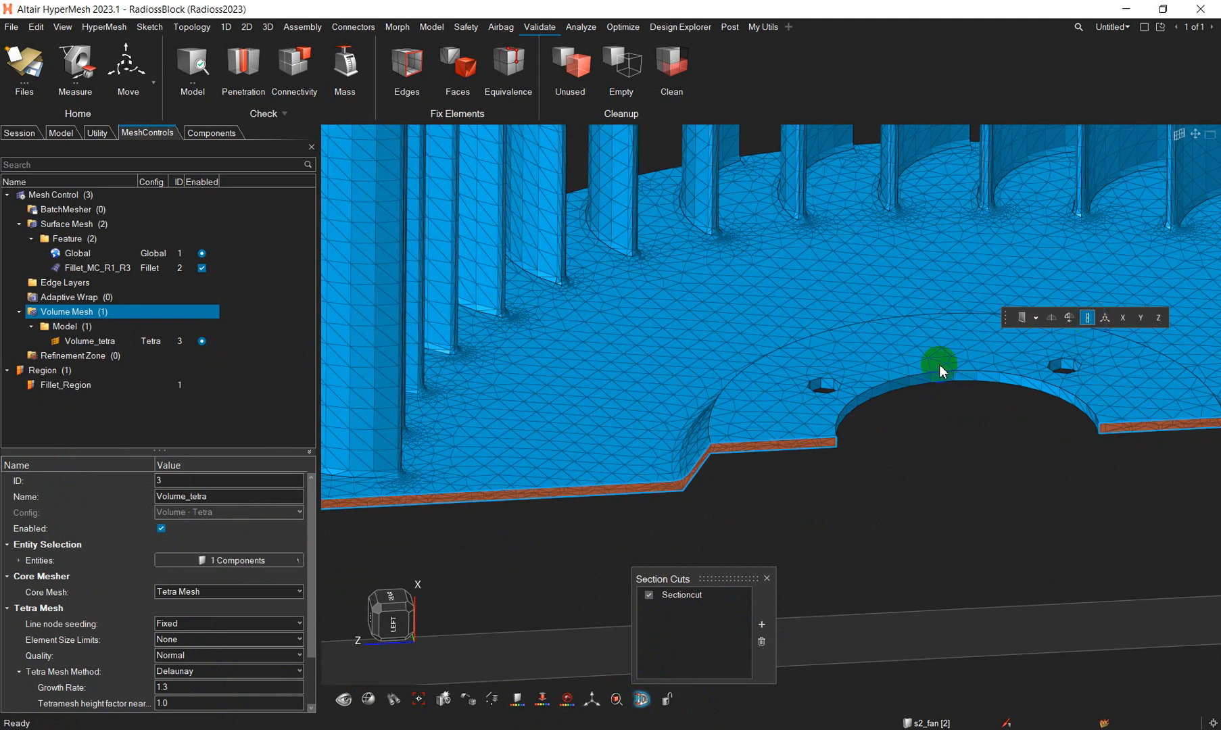
scroll(669, 488, "up", 5)
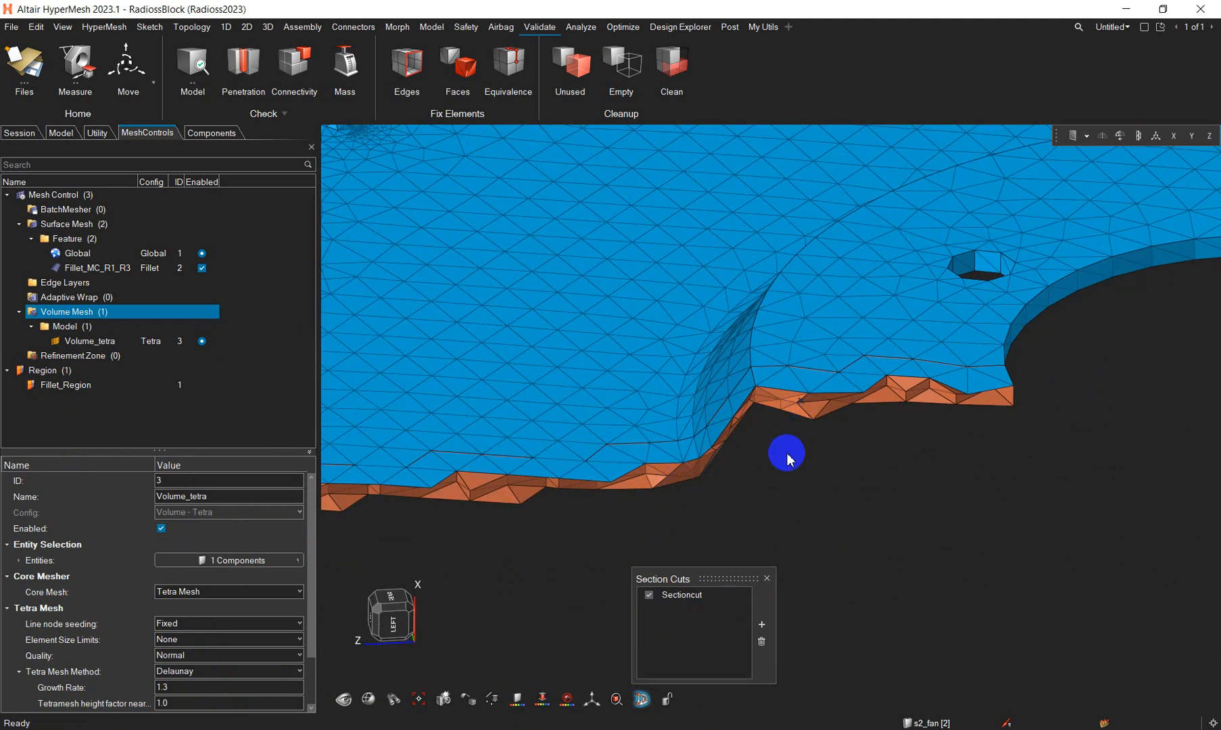
- Examine the tetra layers through the thickness of the sectioned base plate and its raised hub
middle_click_drag(786, 454, 801, 389)
scroll(795, 339, "up", 4)
scroll(736, 497, "up", 5)
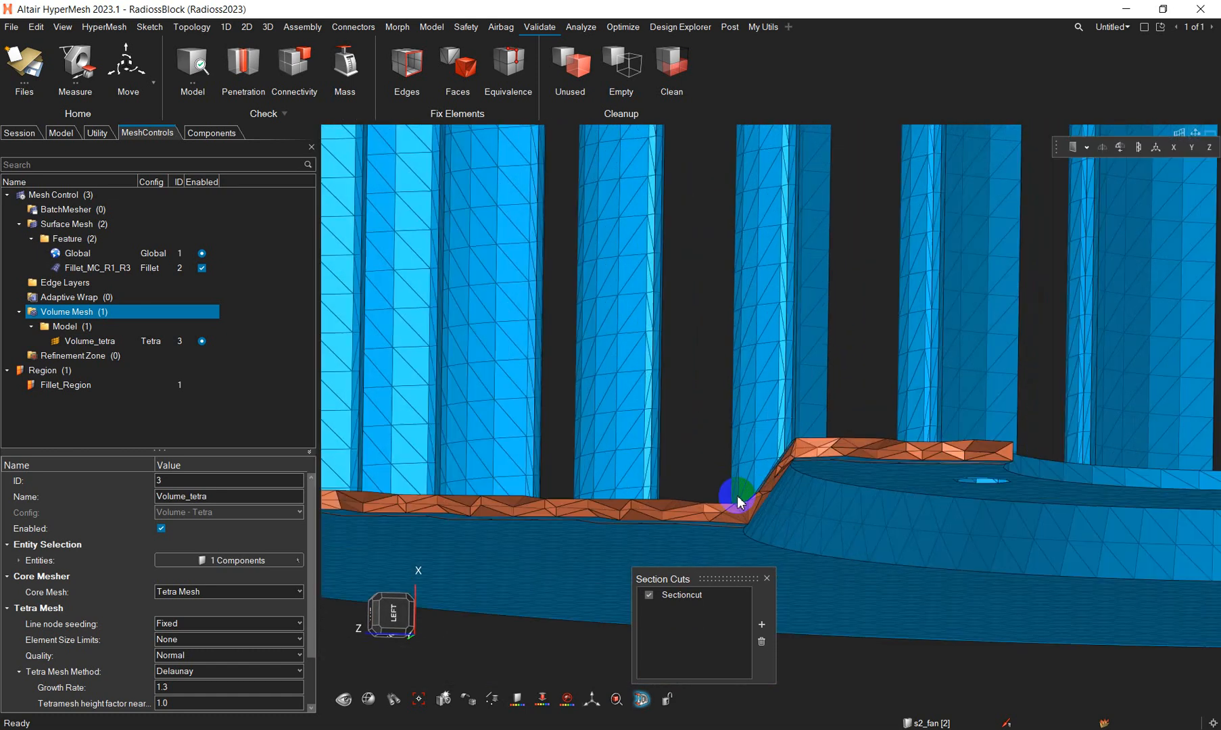
right_click_drag(767, 474, 740, 389)
scroll(744, 390, "down", 6)
middle_click_drag(797, 338, 800, 354)
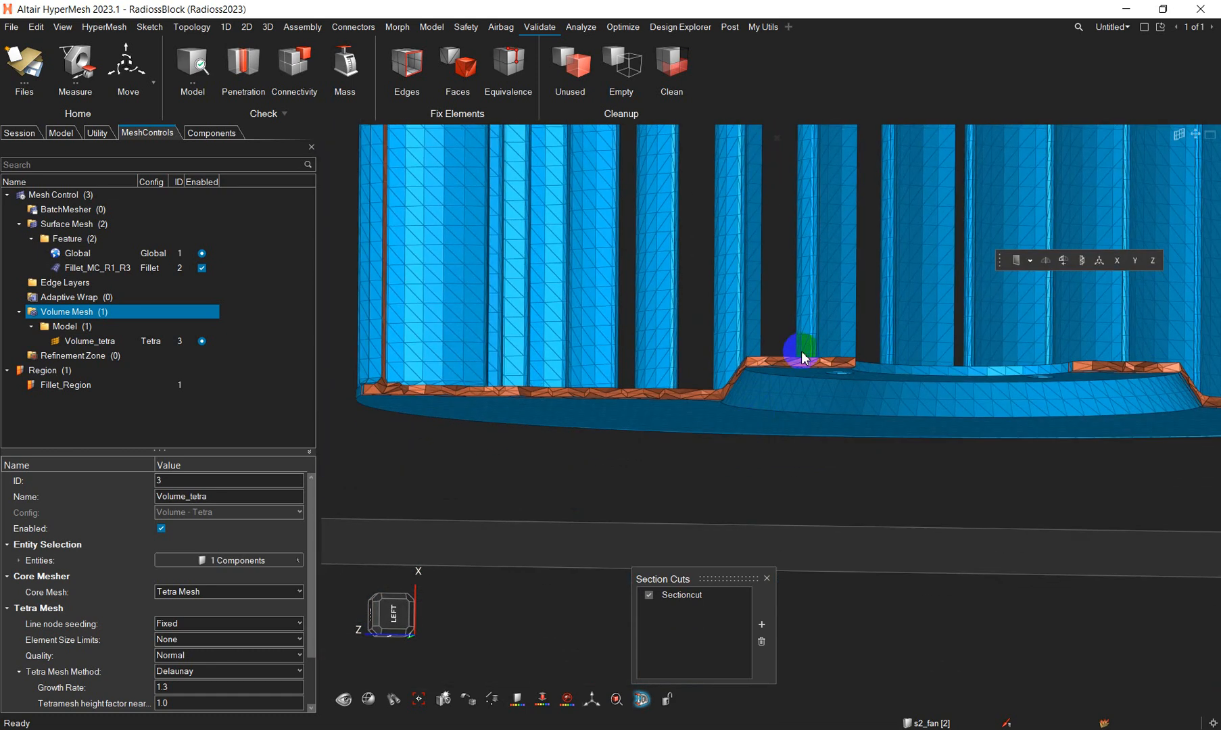
scroll(798, 362, "up", 6)
scroll(807, 365, "down", 8)
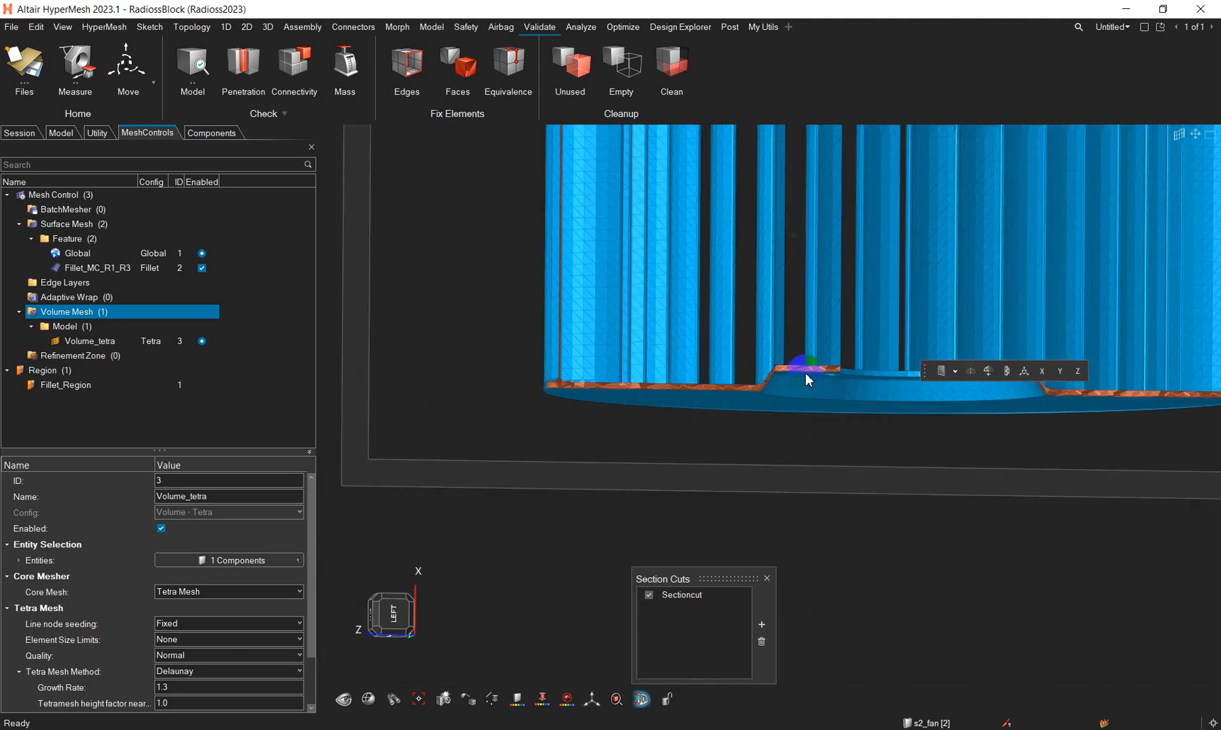
scroll(807, 376, "down", 2)
middle_click_drag(809, 377, 816, 458)
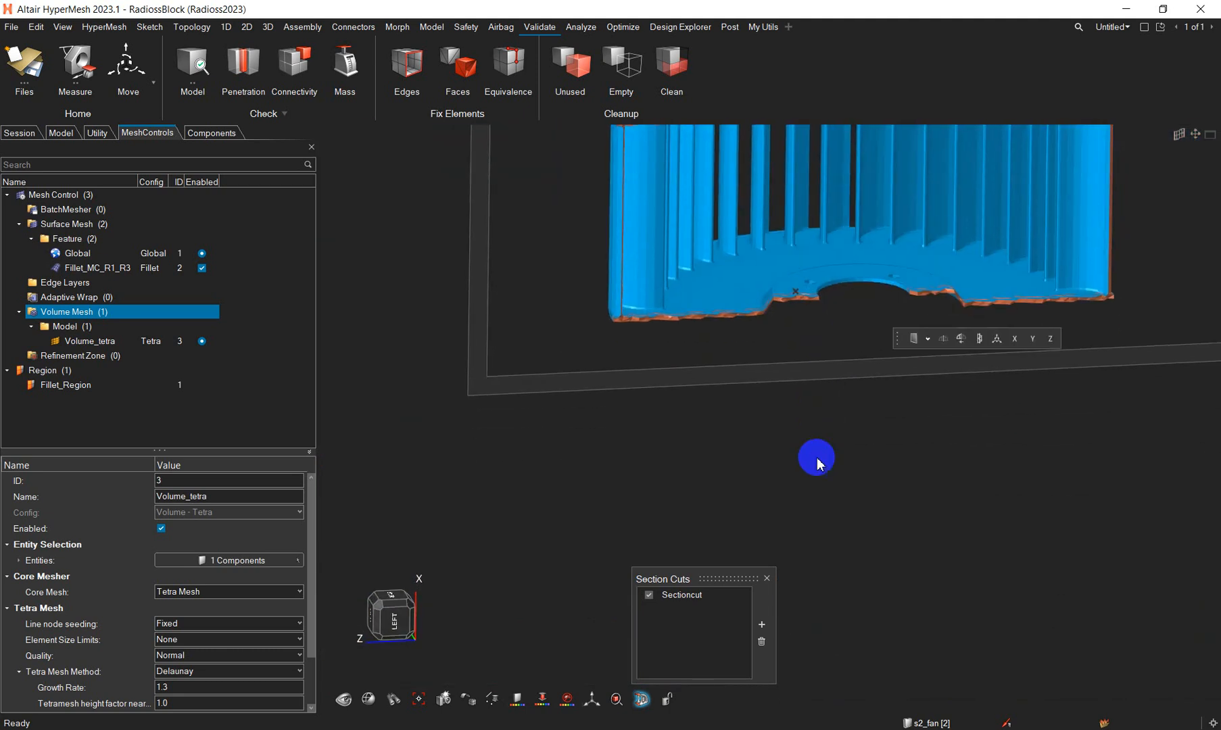
- Delete the section cut so the whole fan is displayed again
right_click_drag(726, 291, 719, 395)
scroll(710, 389, "up", 4)
scroll(653, 381, "up", 5)
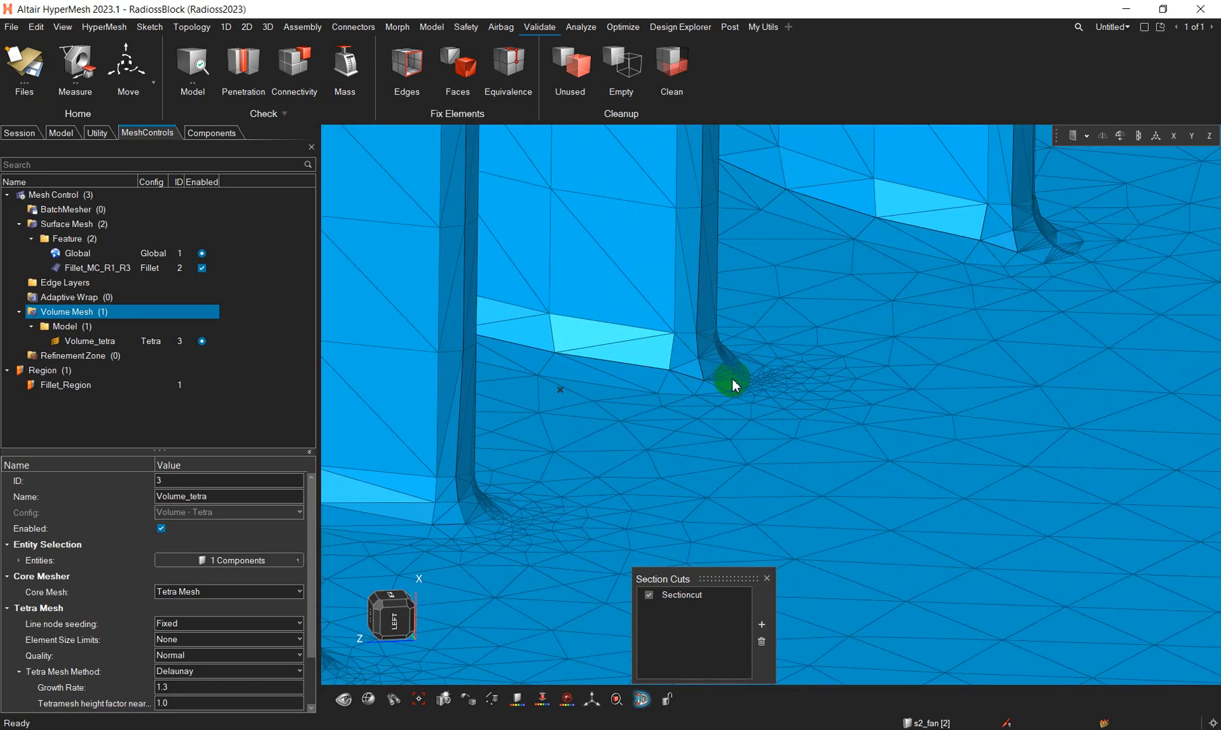
scroll(720, 381, "down", 6)
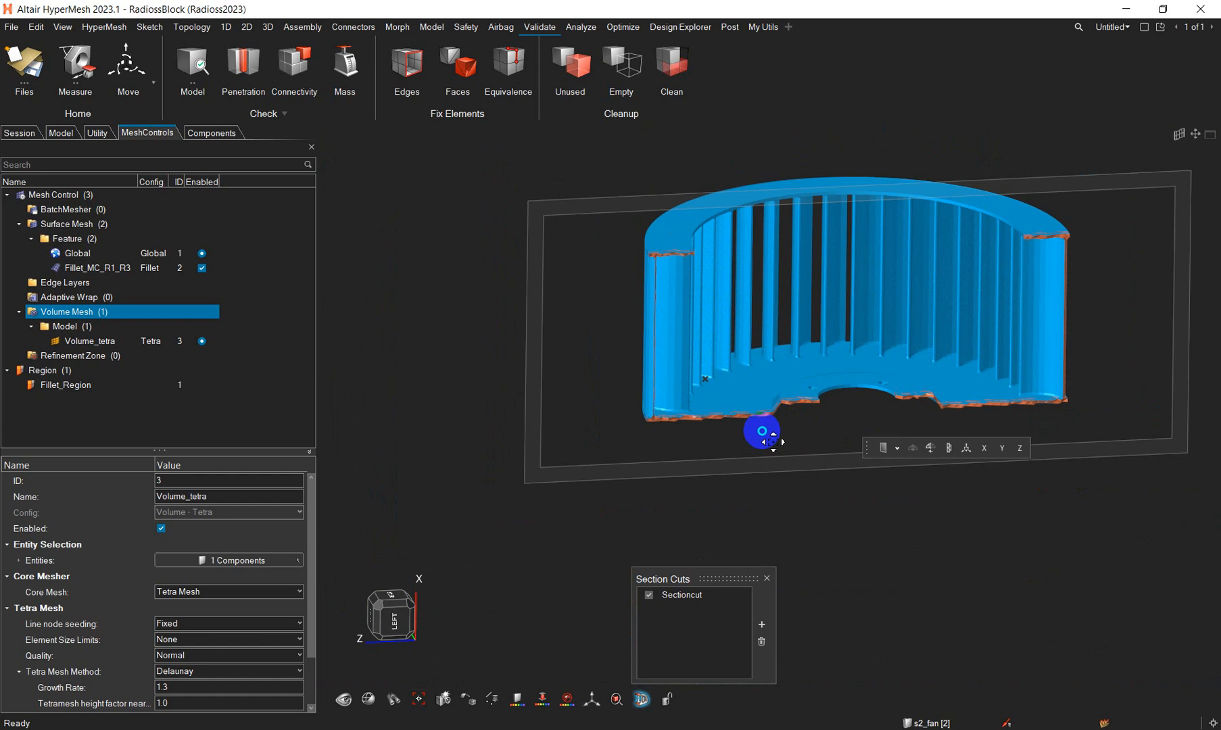
left_click(705, 596)
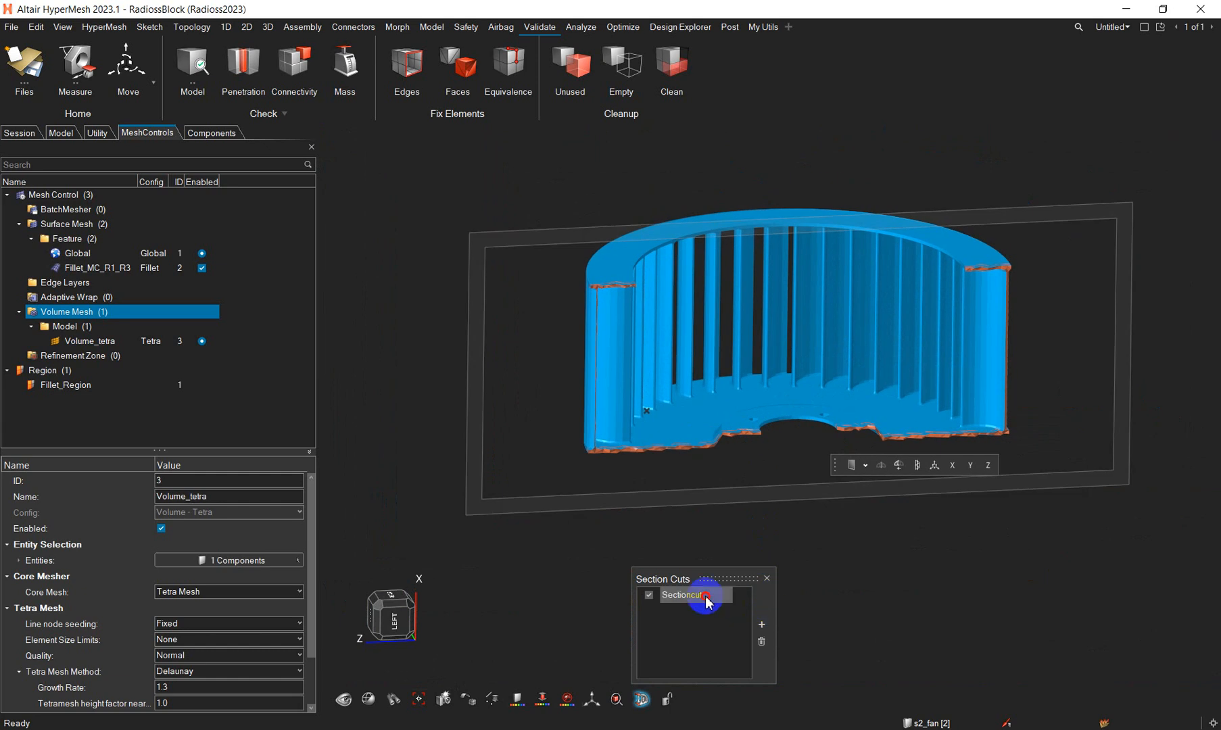
left_click(762, 643)
middle_click_drag(824, 372, 805, 309)
- Hide the s2_fan component so only the vol001 tetra mesh is displayed, and view its elements up close
left_click(222, 135)
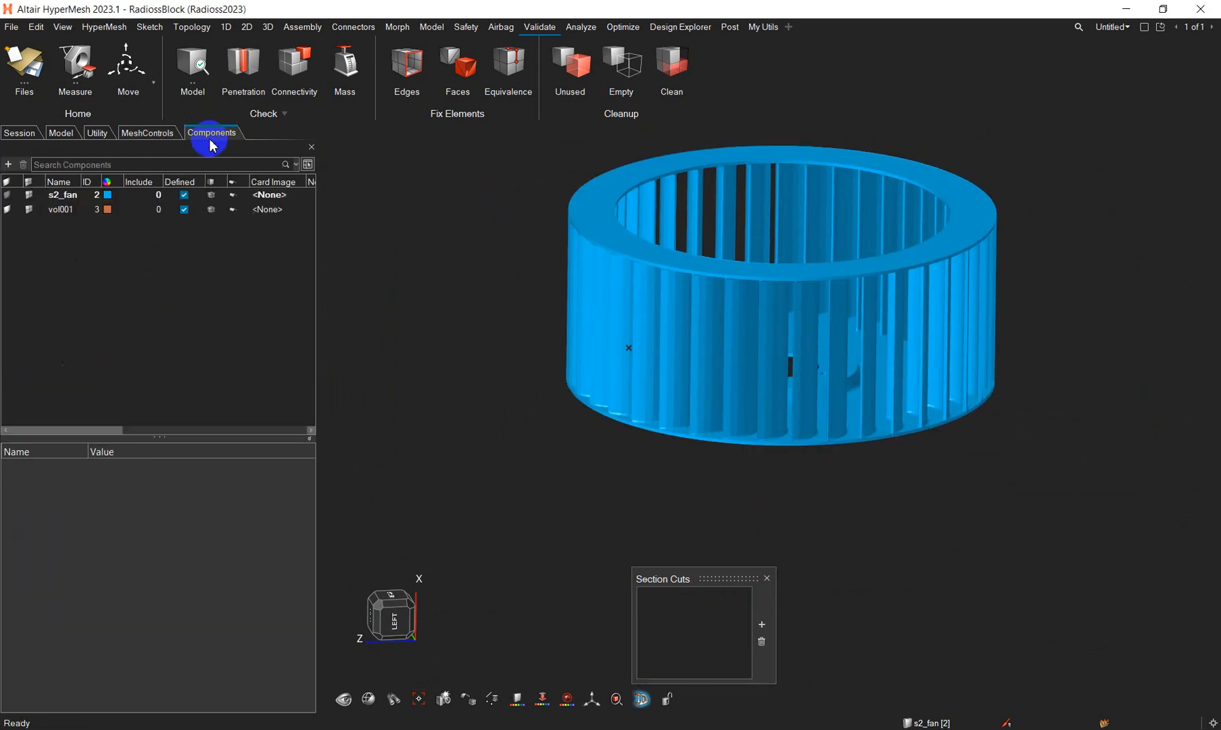
left_click(46, 196)
left_click(30, 195)
scroll(758, 417, "up", 6)
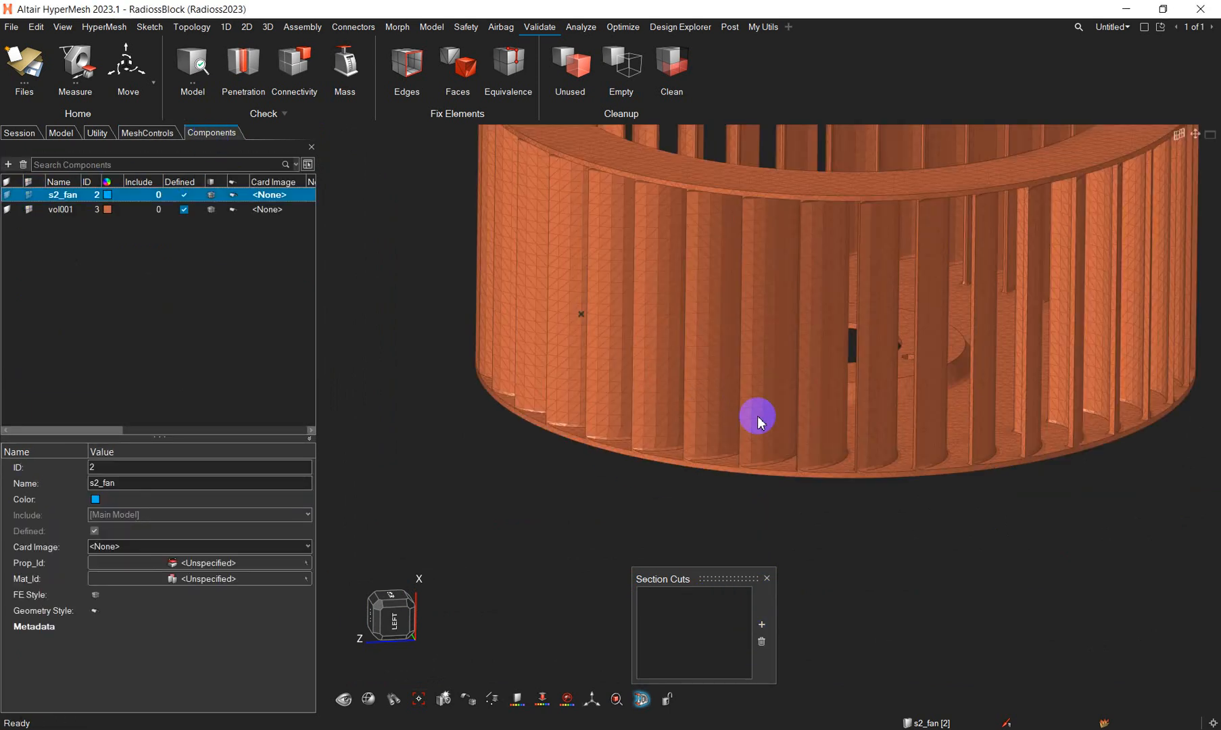
scroll(743, 485, "up", 2)
scroll(746, 478, "down", 10)
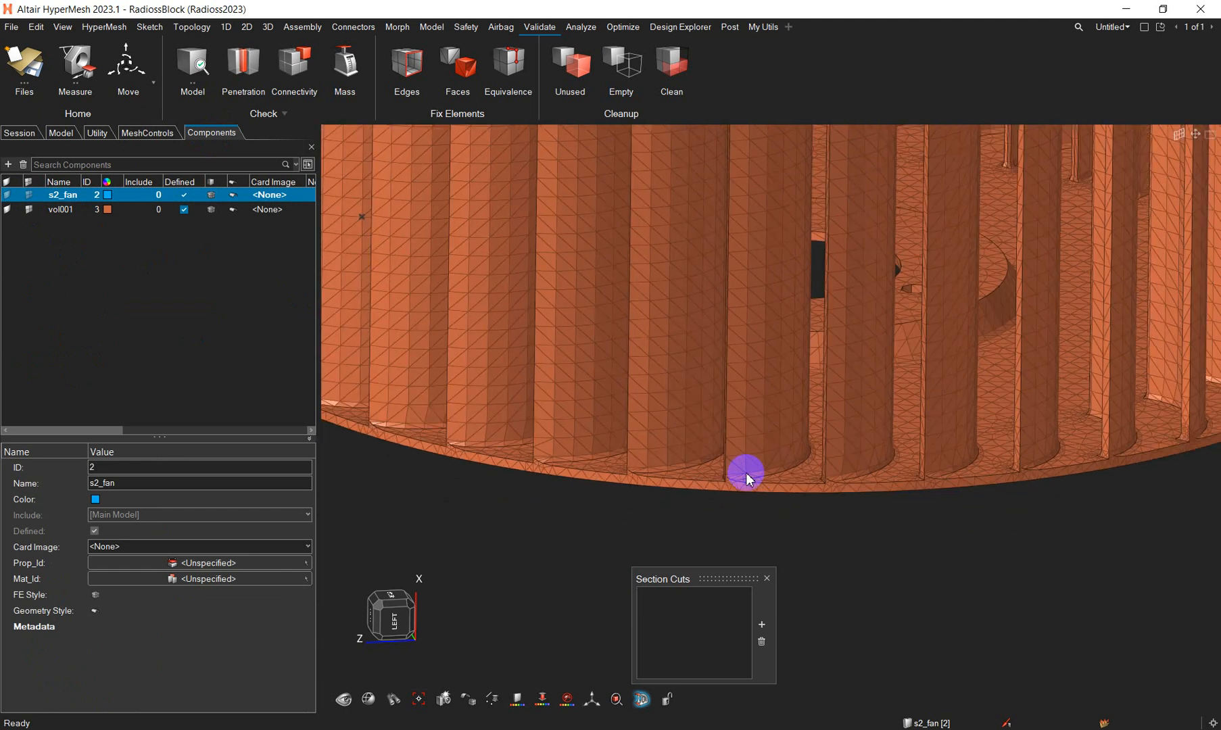
middle_click_drag(726, 440, 692, 467)
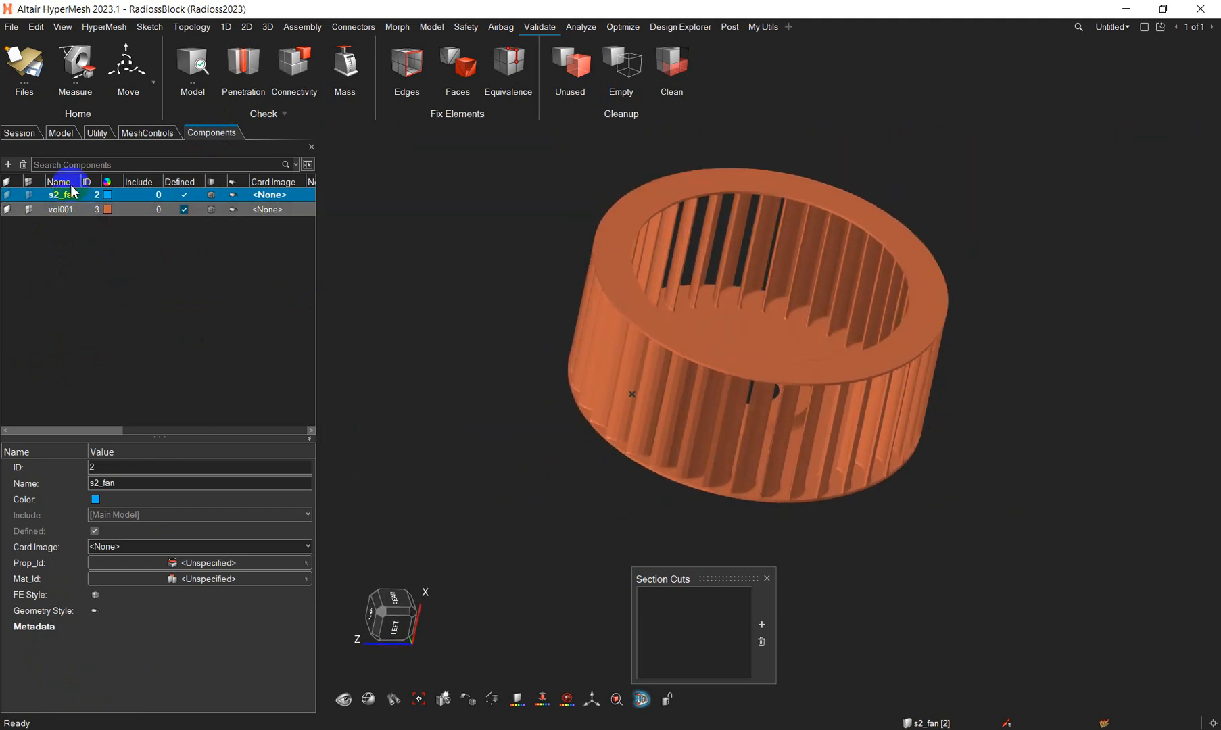
- Check the number of 2D elements, 3D elements and nodes in the model
left_click(60, 132)
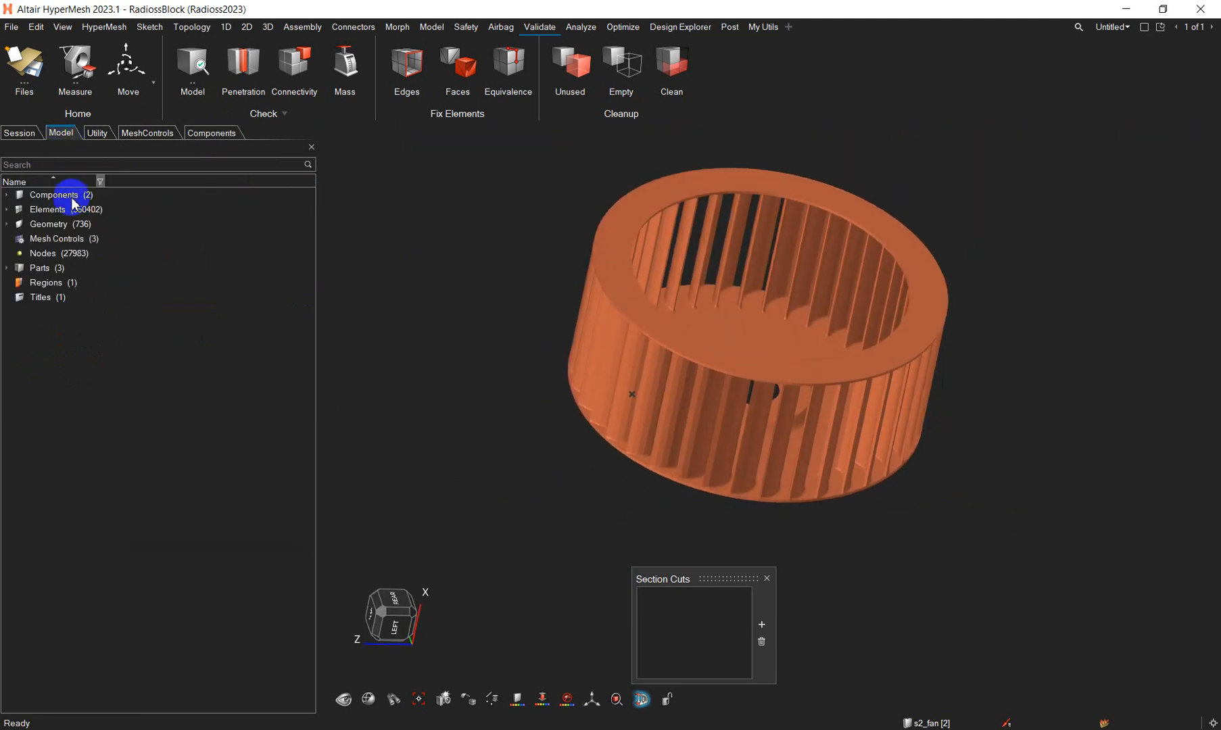
left_click(6, 209)
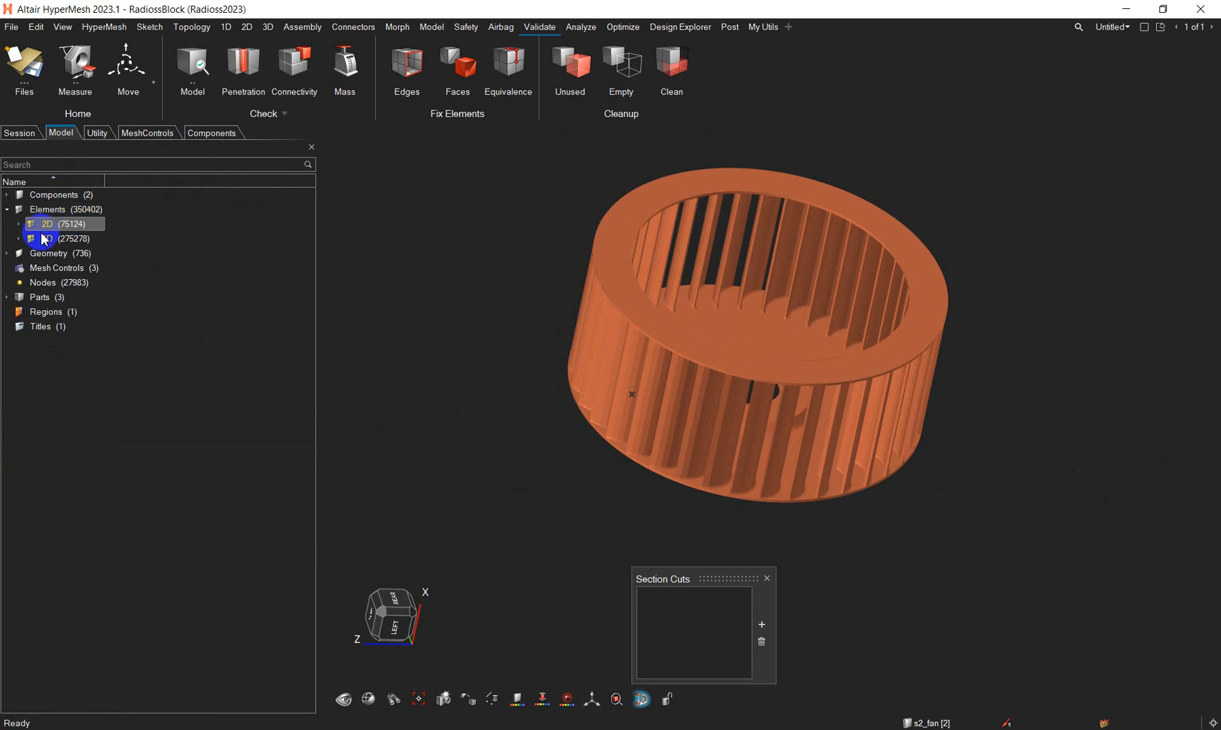
left_click(76, 240)
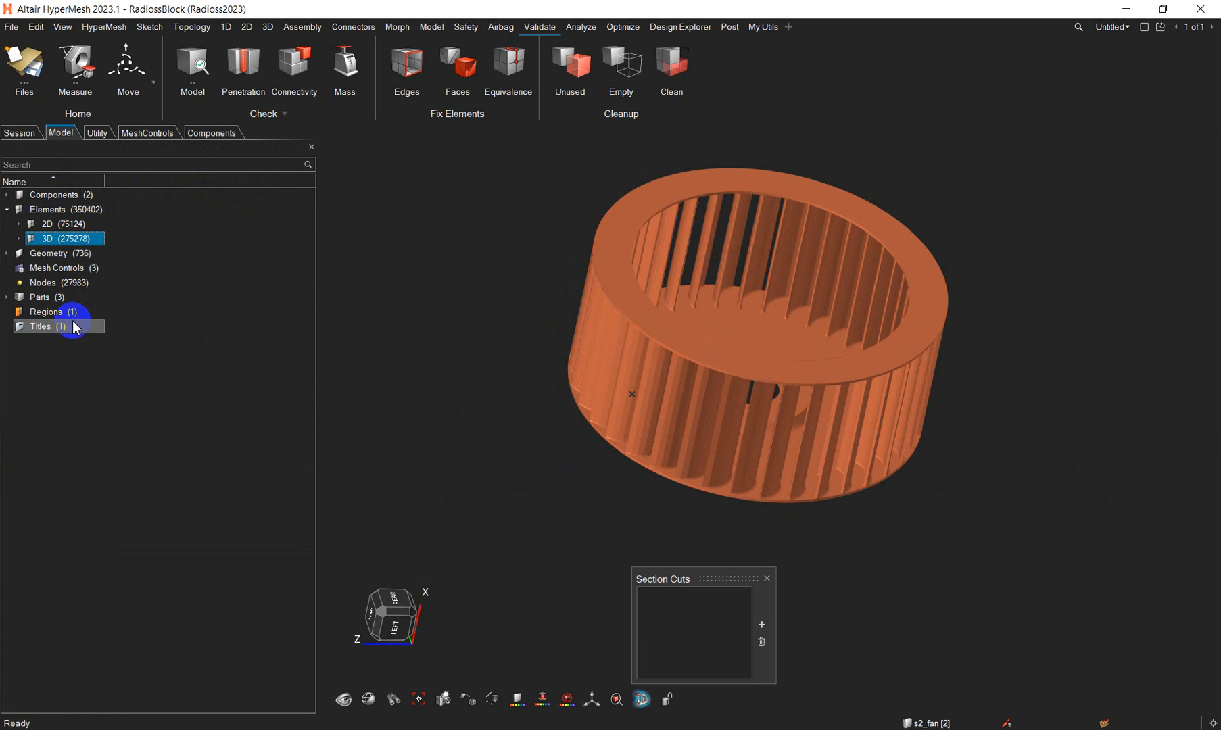
left_click(73, 284)
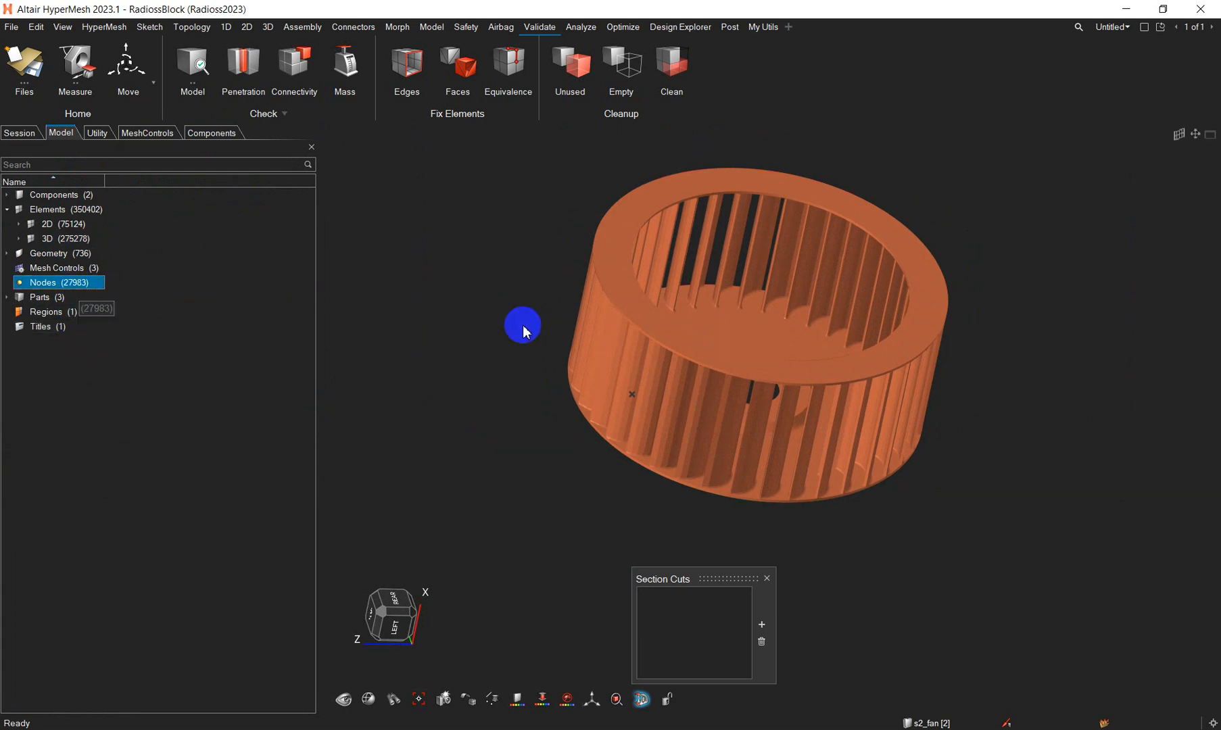
- Close the Section Cuts tool and examine the fan's finished tetra mesh from several angles
scroll(500, 351, "up", 5)
right_click_drag(571, 368, 425, 350)
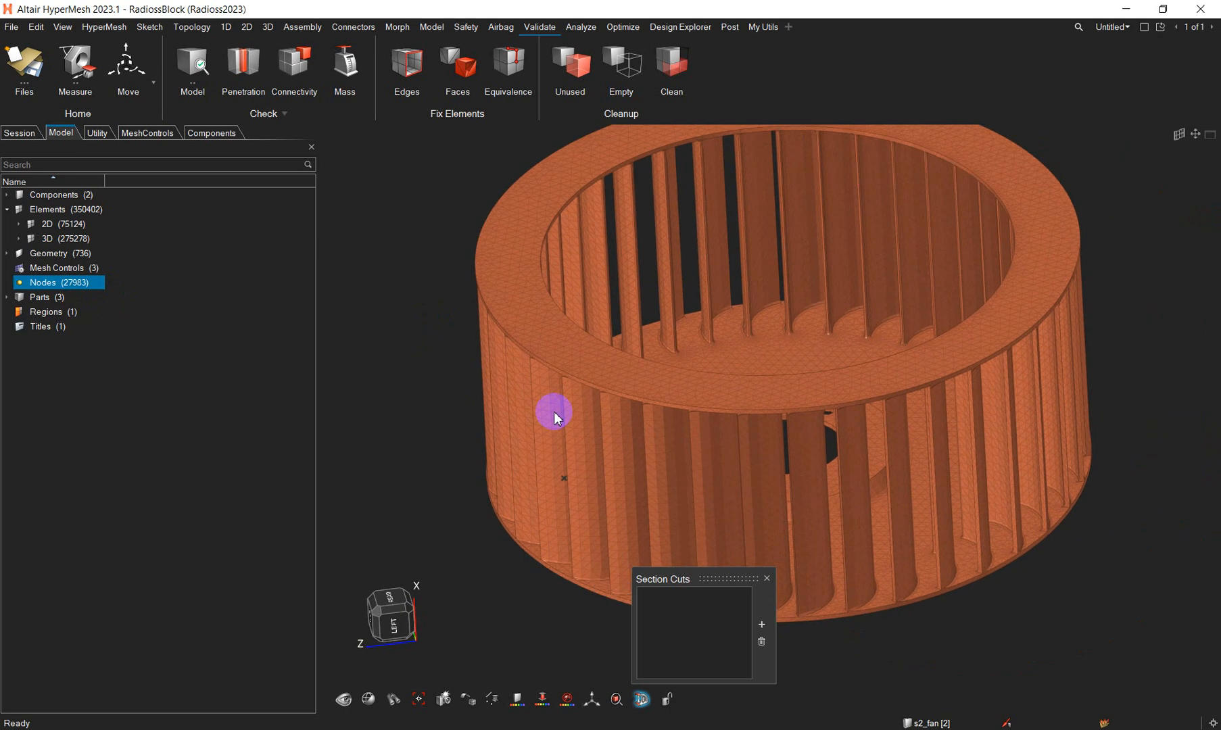
left_click(768, 582)
right_click_drag(844, 452, 809, 487)
scroll(831, 460, "down", 5)
scroll(831, 458, "up", 3)
middle_click_drag(831, 458, 698, 460)
scroll(854, 480, "up", 2)
scroll(698, 460, "down", 4)
right_click_drag(750, 429, 736, 439)
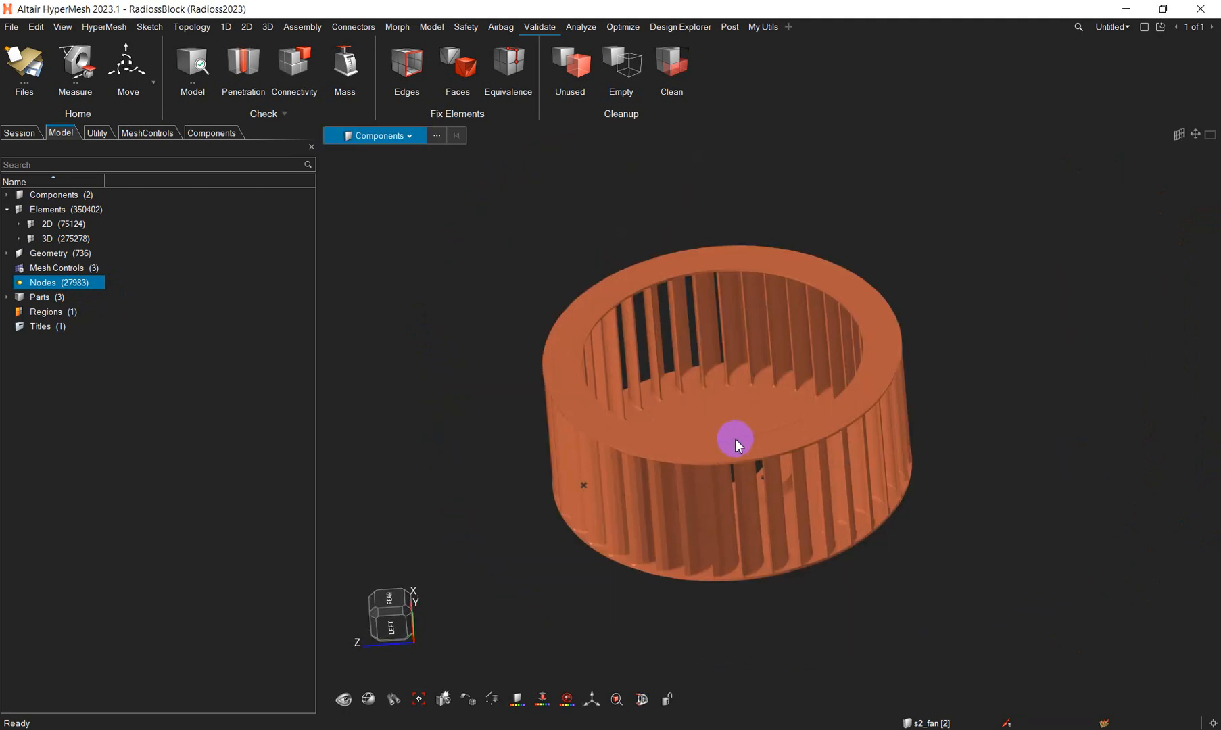
scroll(736, 443, "up", 2)
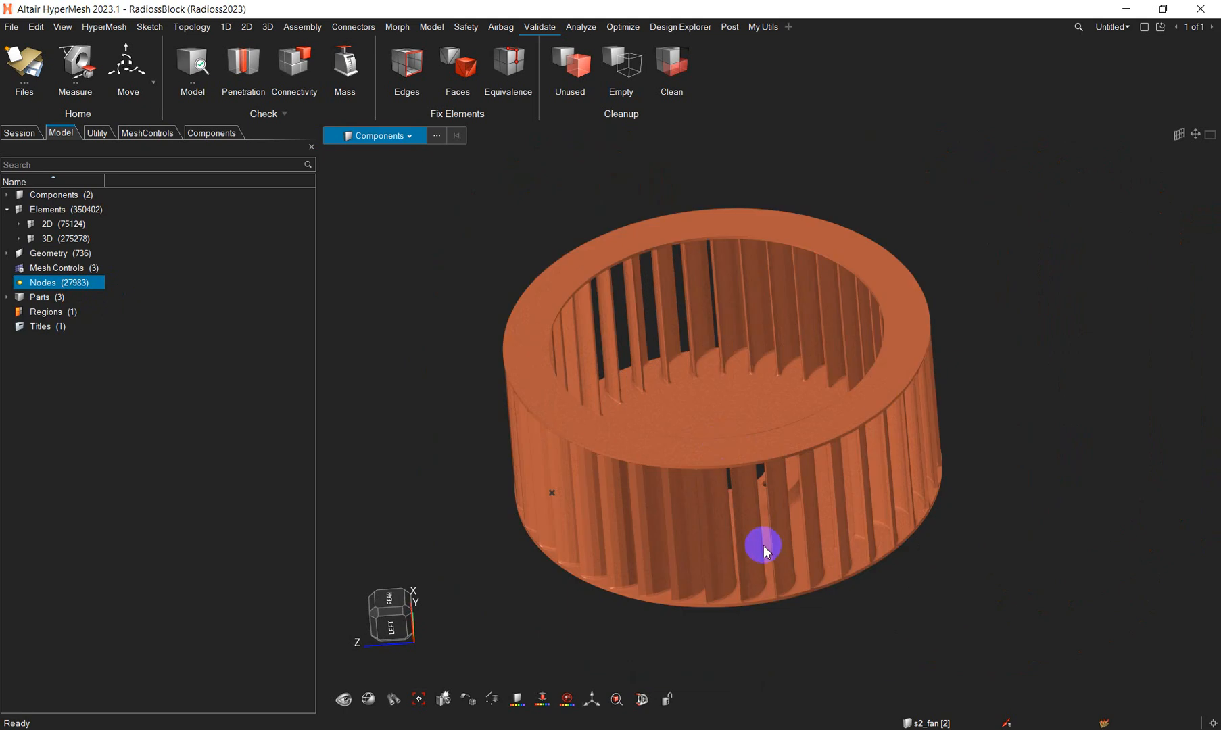